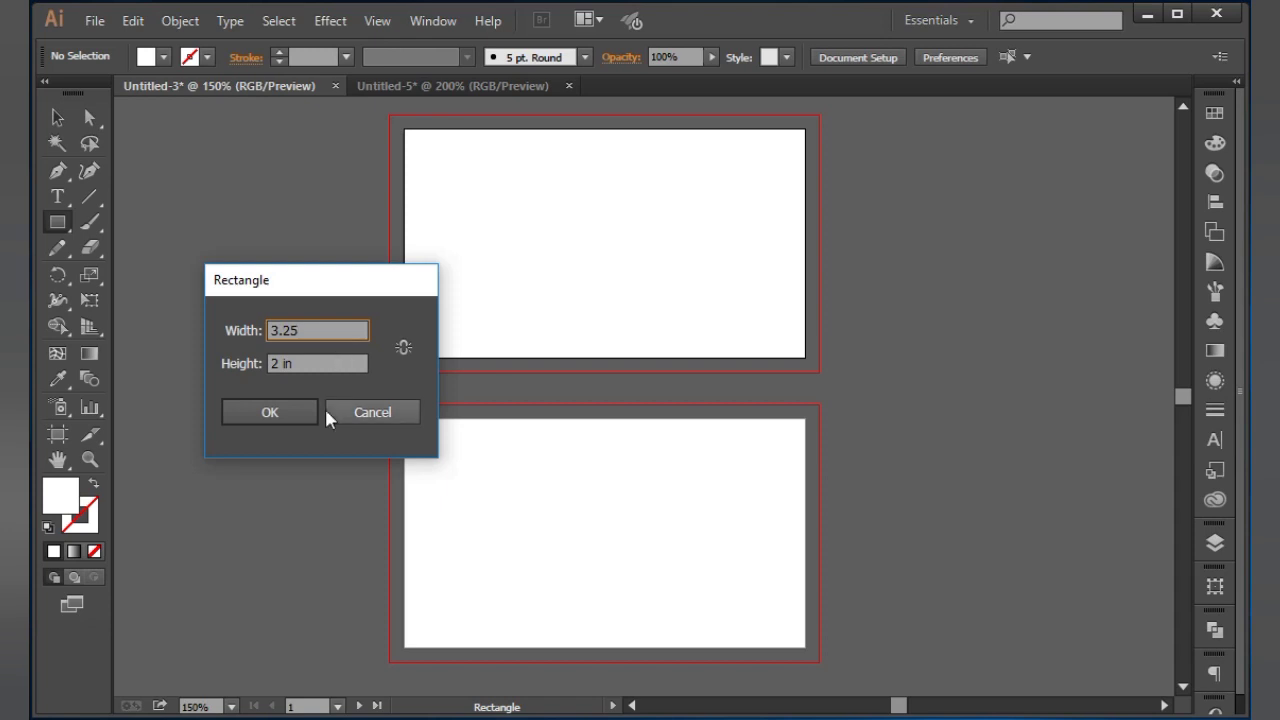
# Create a rectangle 3.25 in wide and 1.75 in high and place it over the upper artboard
pyautogui.press('Tab')
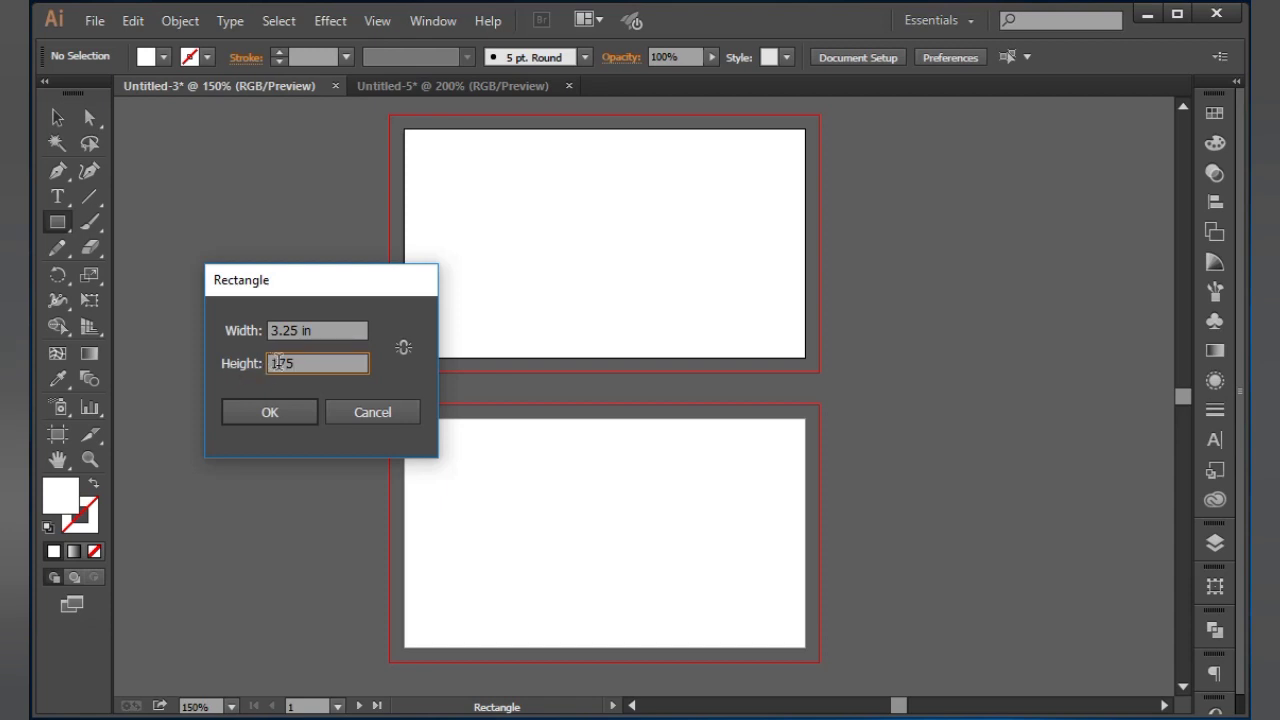
pyautogui.write('1.75')
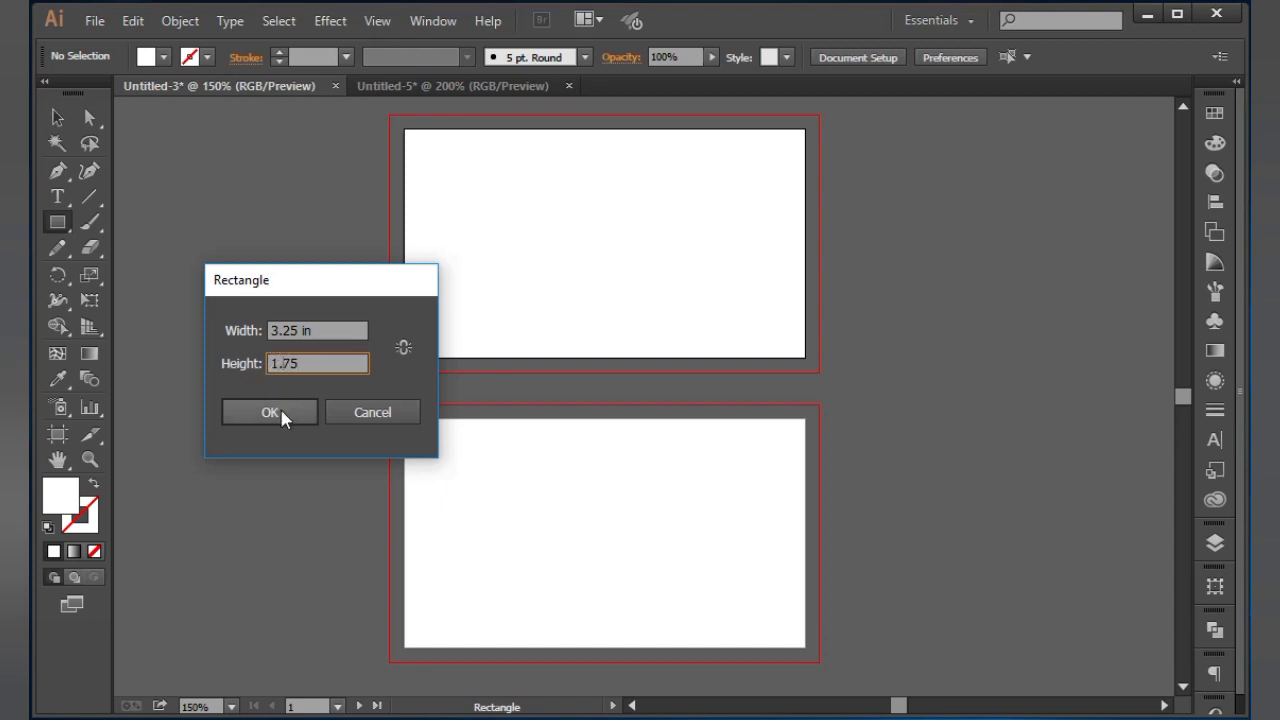
pyautogui.click(280, 416)
pyautogui.click(57, 117)
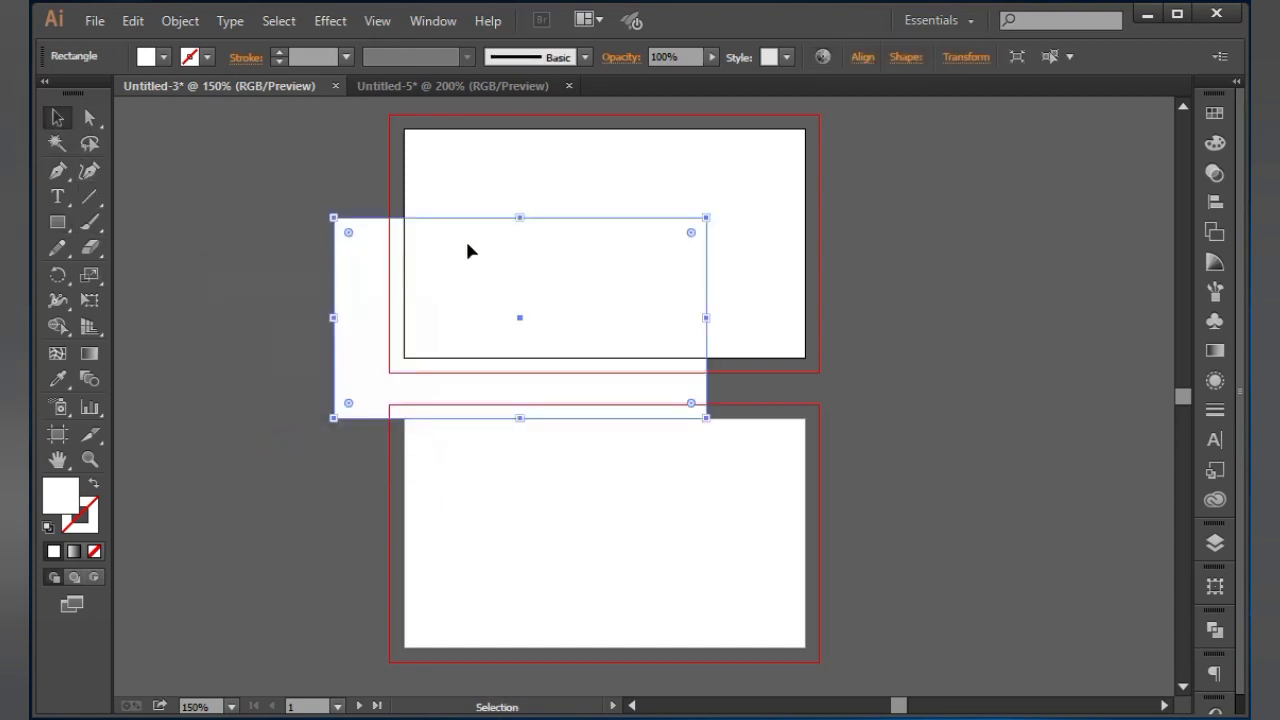
pyautogui.moveTo(466, 248); pyautogui.dragTo(562, 196)
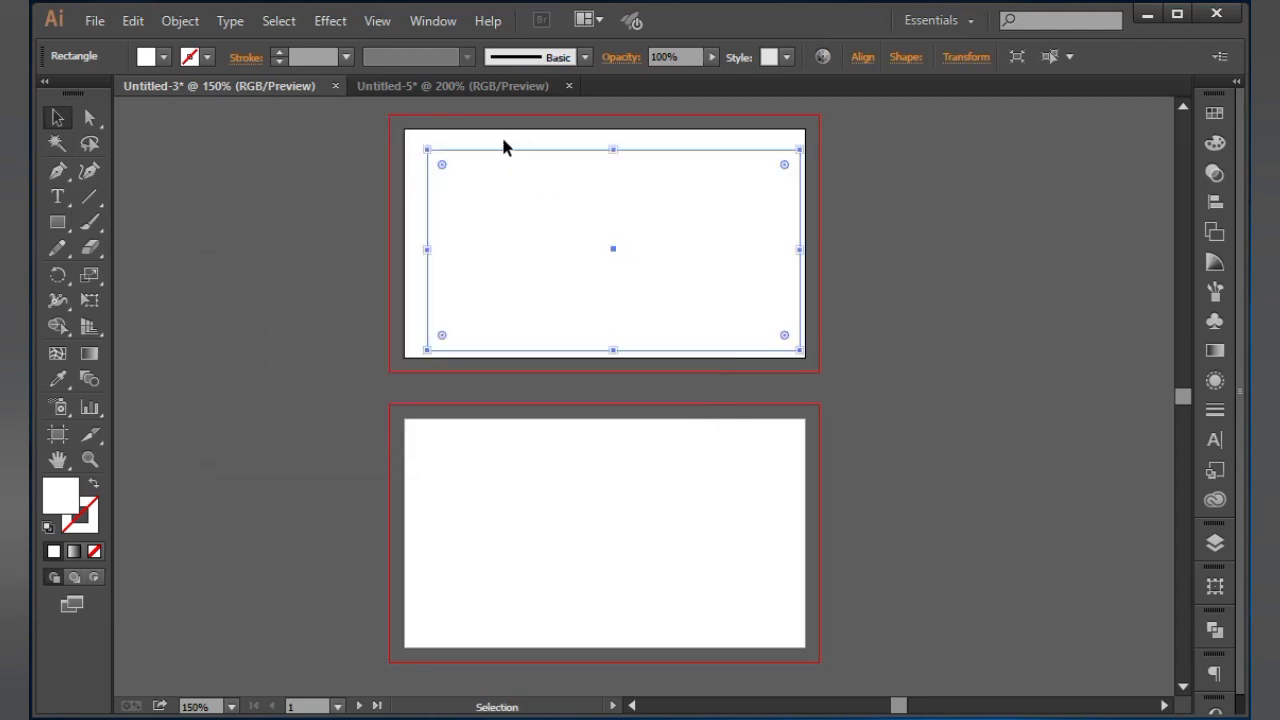
# Center the rectangle horizontally and vertically on the upper artboard
pyautogui.click(503, 134)
pyautogui.click(450, 210)
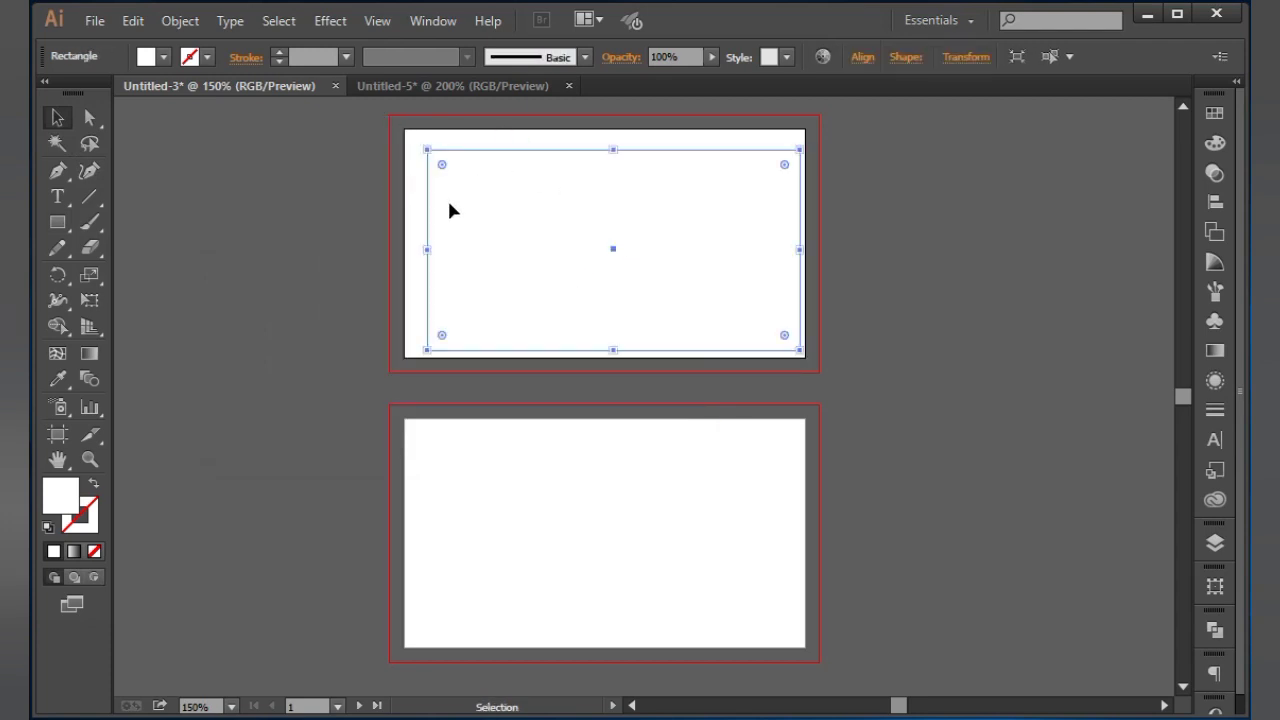
pyautogui.click(862, 57)
pyautogui.click(686, 111)
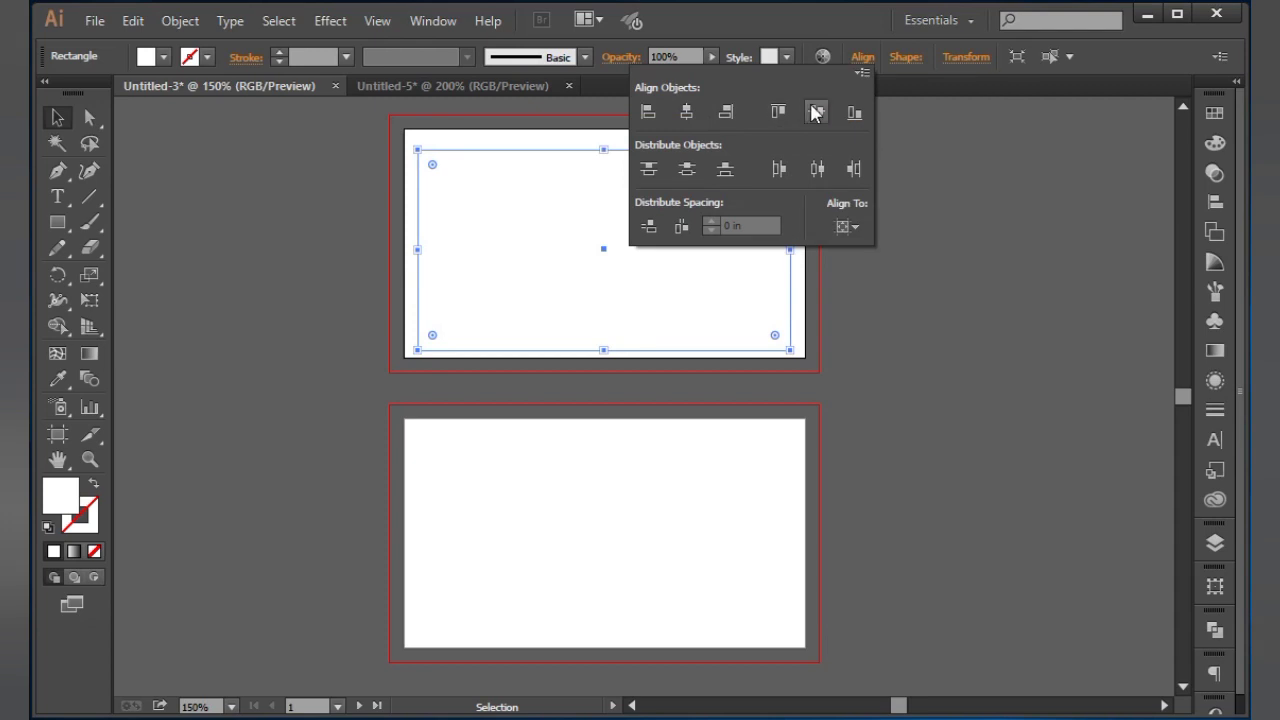
pyautogui.click(815, 113)
pyautogui.click(285, 153)
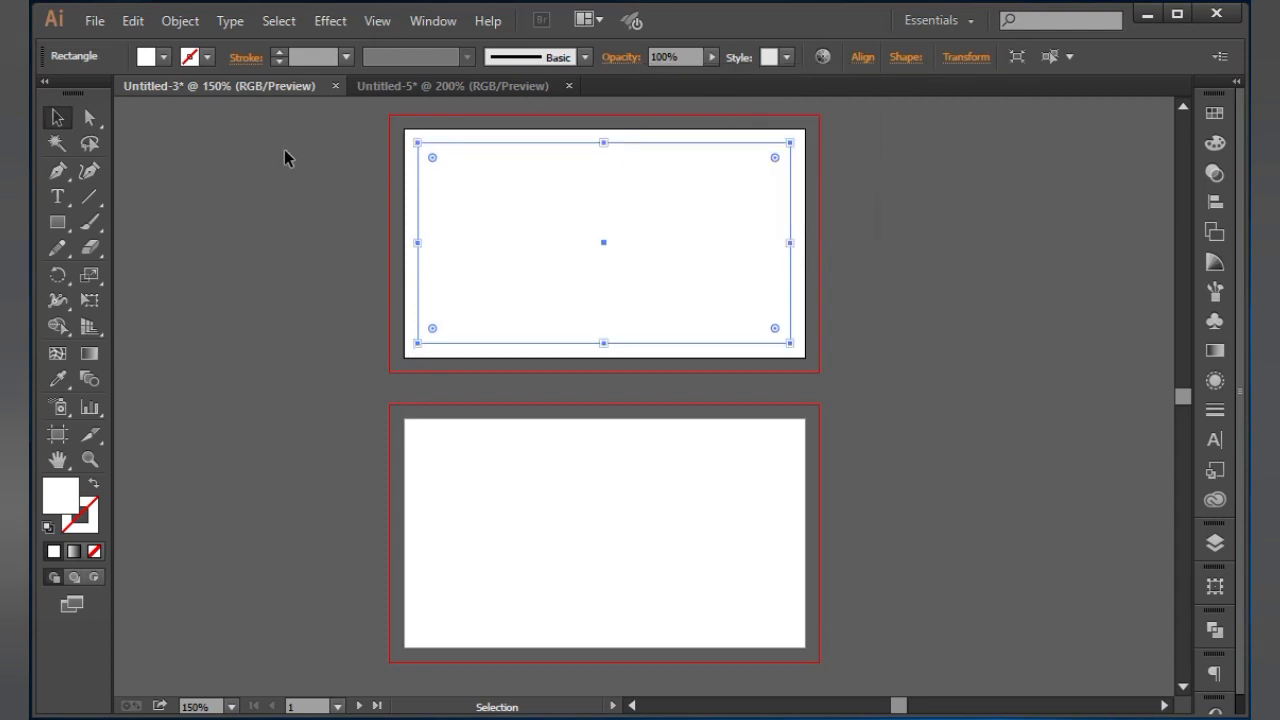
# Convert the centered rectangle into guides that mark the card's inner margin
pyautogui.click(286, 155)
pyautogui.click(520, 175)
pyautogui.rightClick(684, 160)
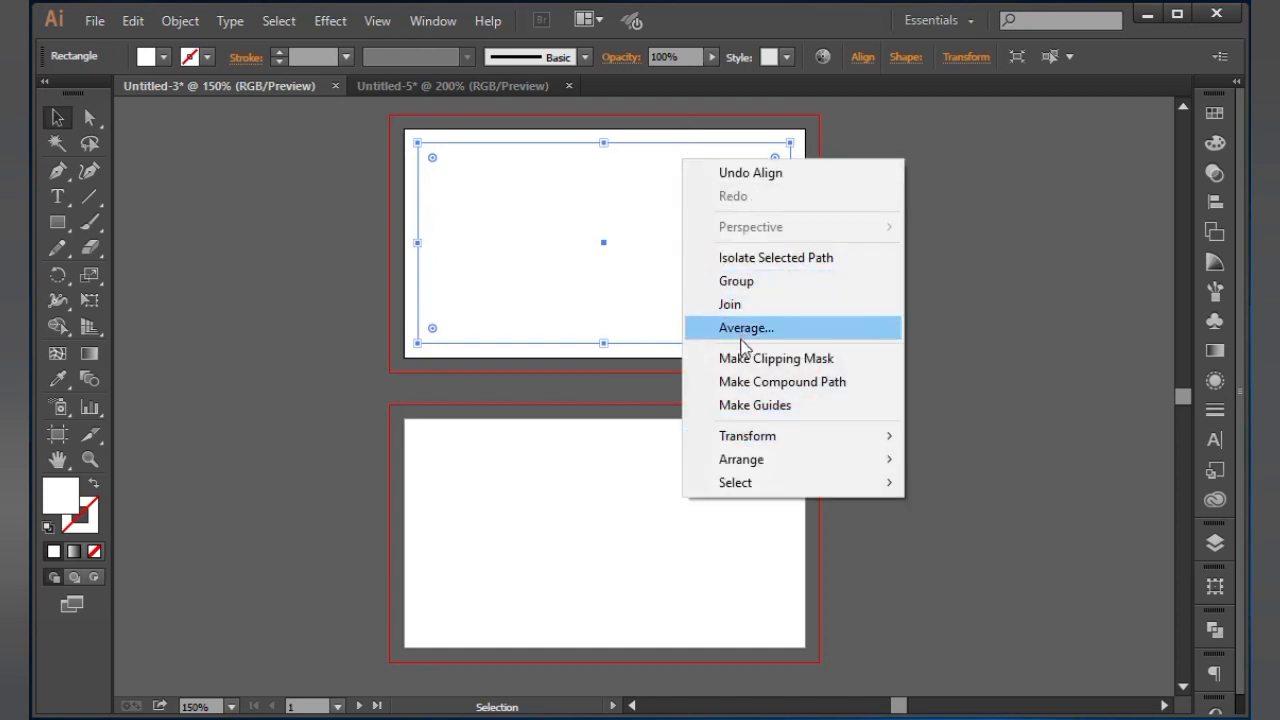
pyautogui.click(745, 405)
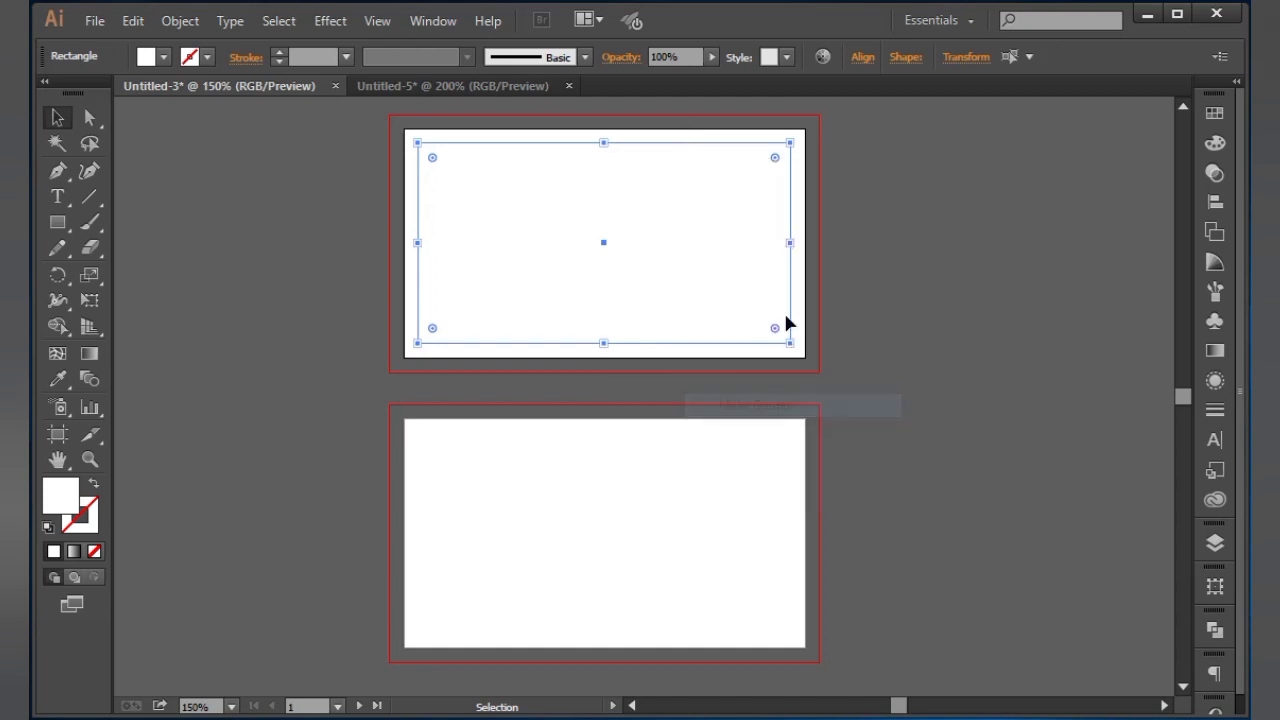
pyautogui.click(839, 278)
pyautogui.click(788, 233)
pyautogui.click(869, 196)
pyautogui.click(774, 142)
pyautogui.press('a')
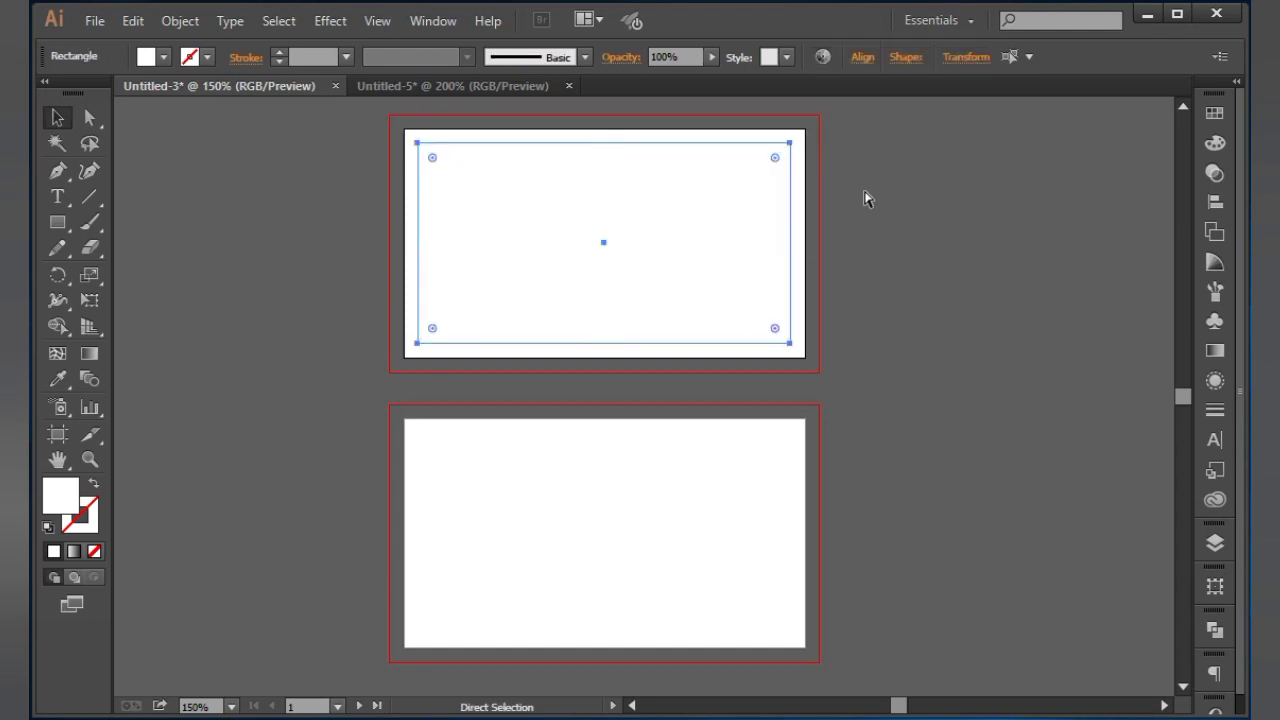
pyautogui.click(868, 199)
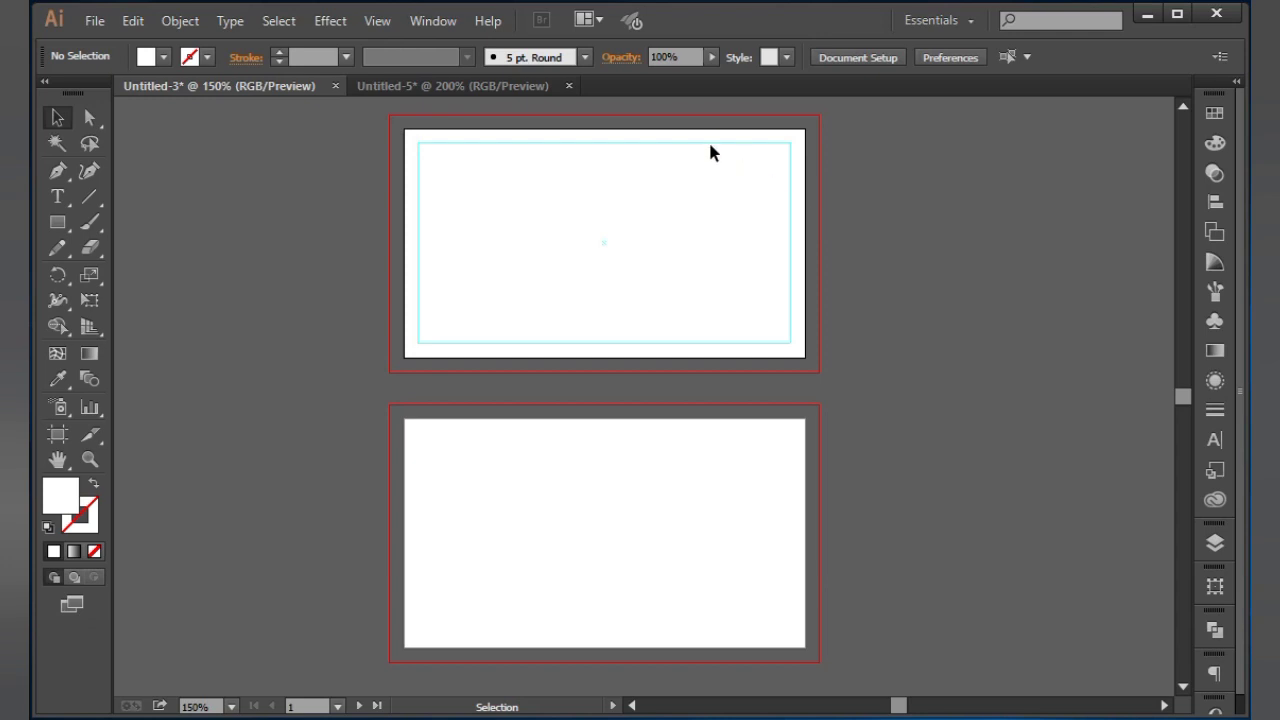
# Draw a small white square without a stroke inside the guides, up and left of the card's center
pyautogui.hotkey('ctrl', '=')
pyautogui.hotkey('ctrl', '=')
pyautogui.press('m')
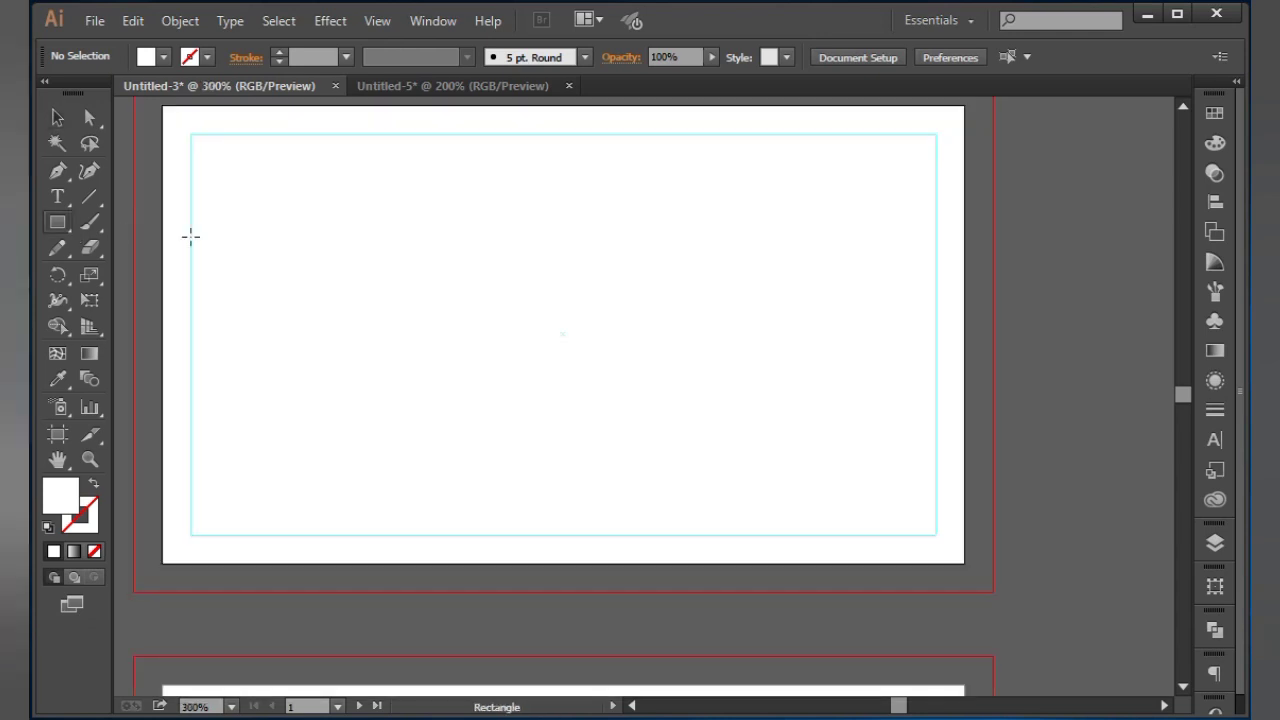
pyautogui.moveTo(448, 272); pyautogui.dragTo(512, 332)
pyautogui.press('Delete')
pyautogui.press('v')
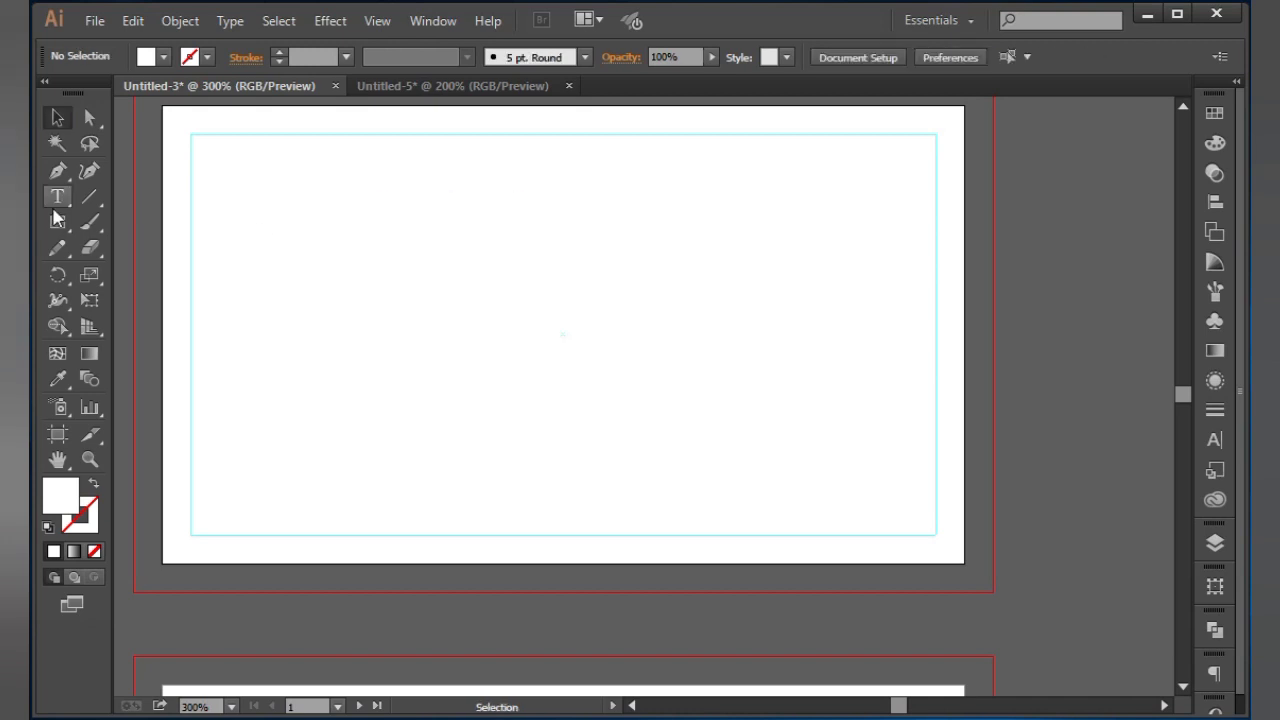
# Draw a straight Pen path diagonally across the square from its upper-right corner to its lower-left corner
pyautogui.click(57, 176)
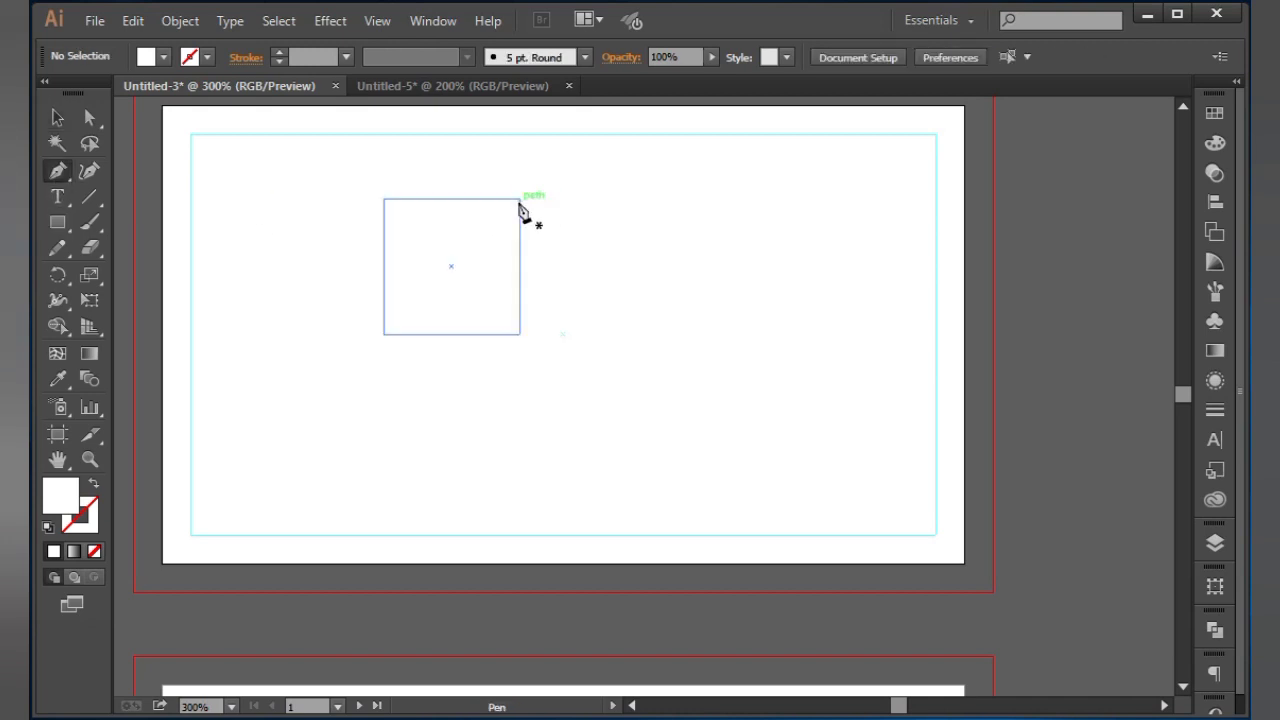
pyautogui.click(519, 199)
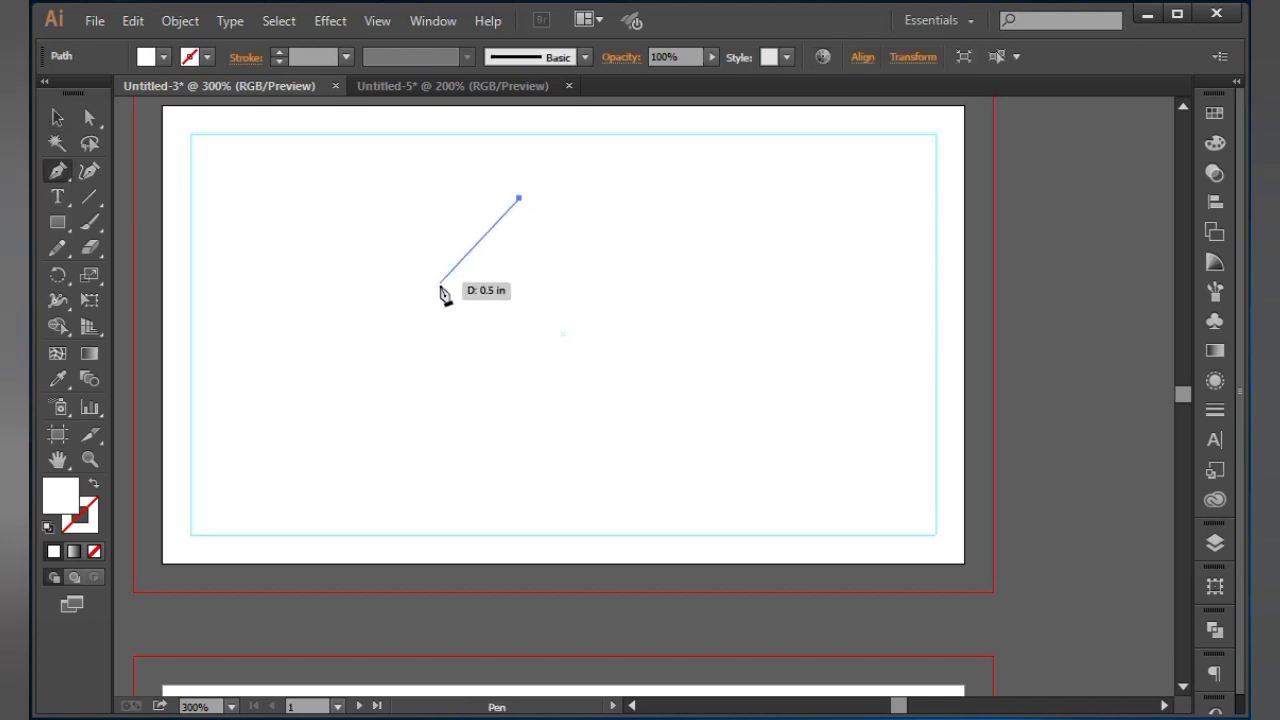
pyautogui.click(384, 334)
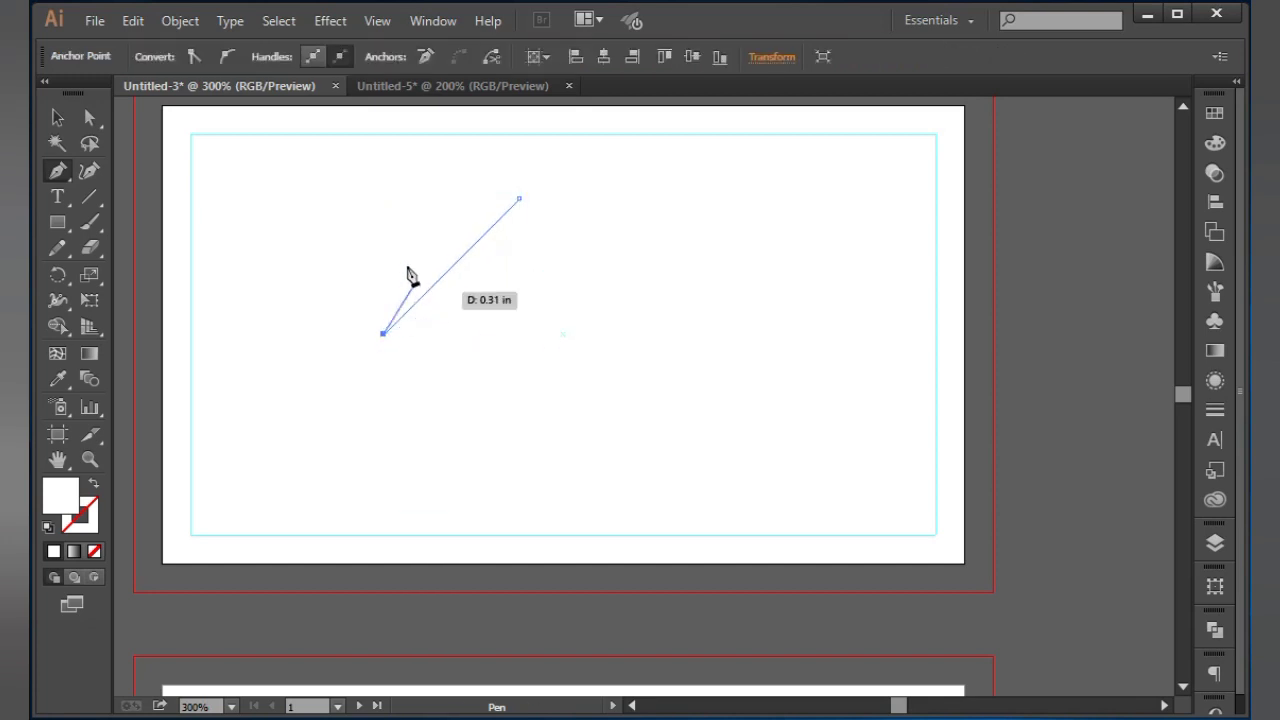
pyautogui.click(57, 118)
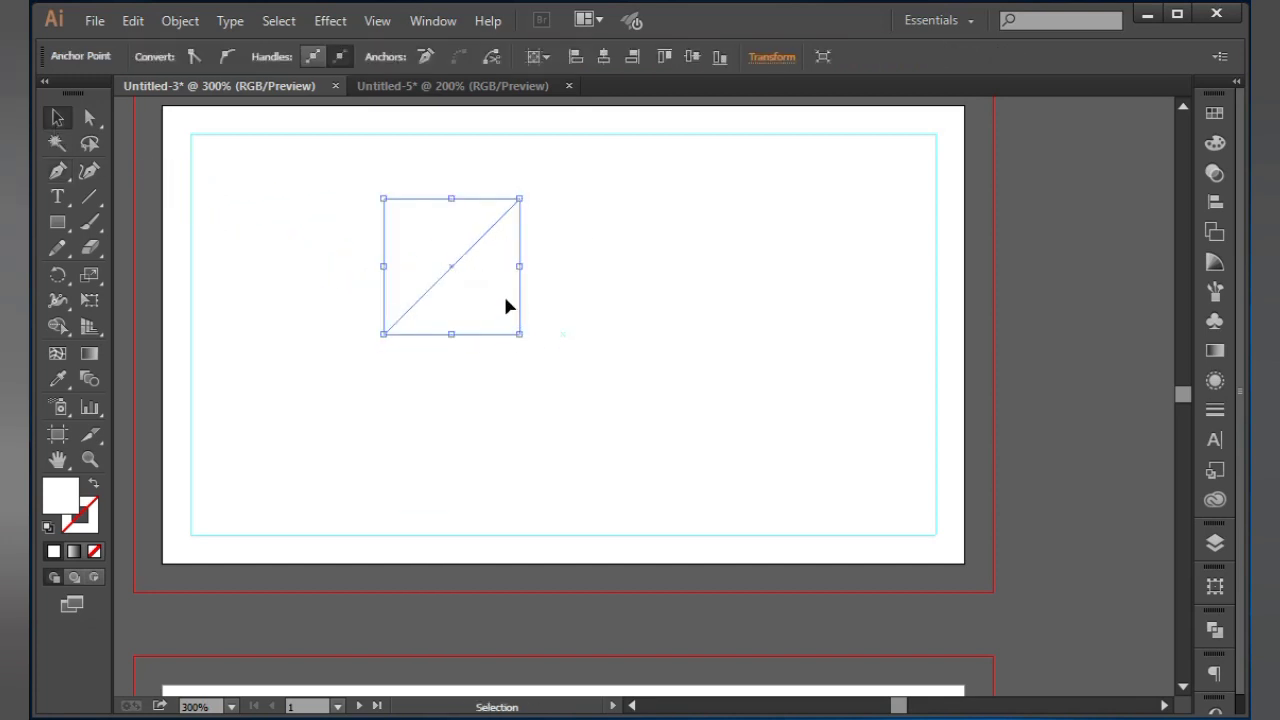
# Select the square with its diagonal and fill the lower-right triangle dark gray using the Shape Builder
pyautogui.click(503, 293)
pyautogui.moveTo(557, 341); pyautogui.dragTo(393, 191)
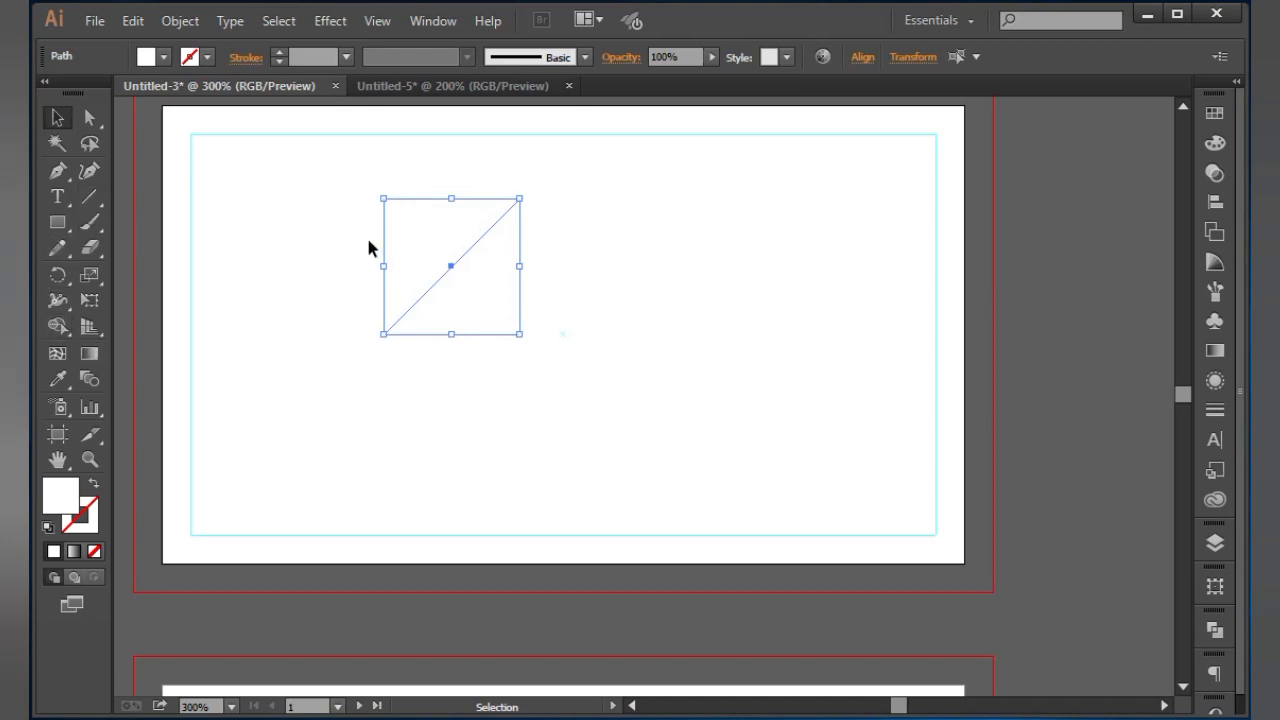
pyautogui.click(57, 325)
pyautogui.click(164, 57)
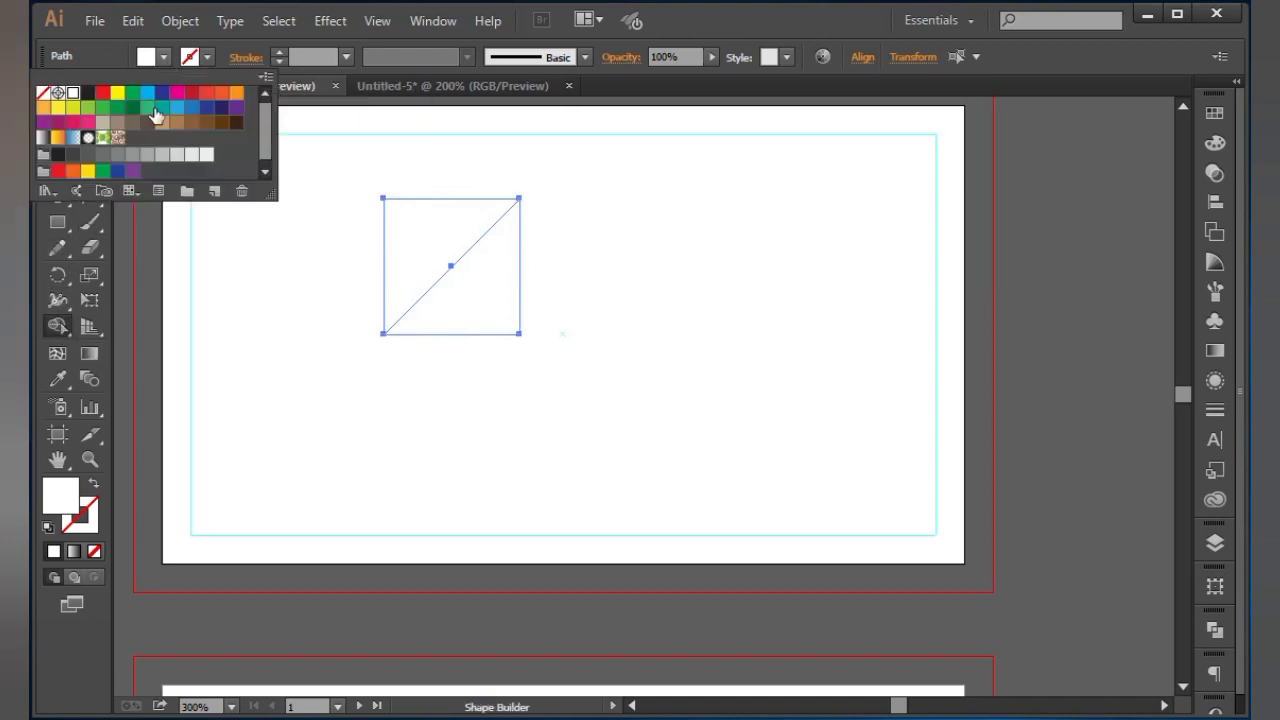
pyautogui.click(117, 155)
pyautogui.click(451, 286)
# Fill the square's upper-left triangle with a medium gray
pyautogui.click(164, 57)
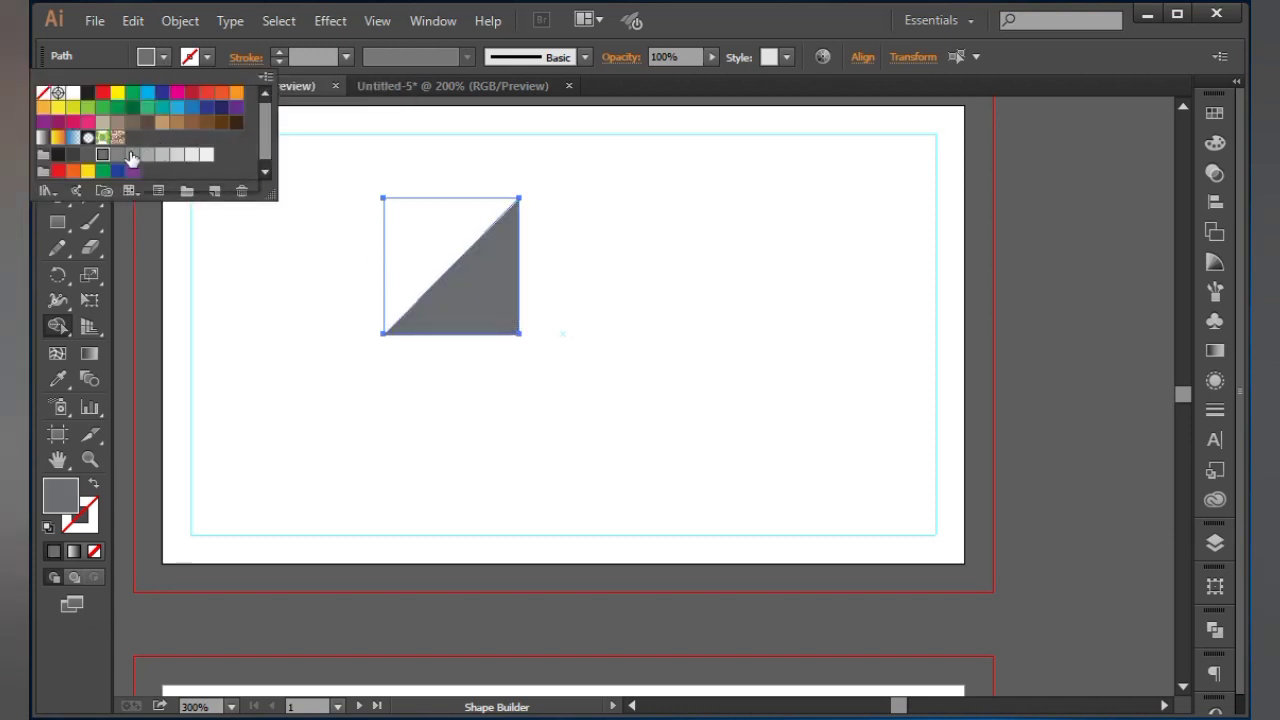
pyautogui.click(117, 155)
pyautogui.click(434, 230)
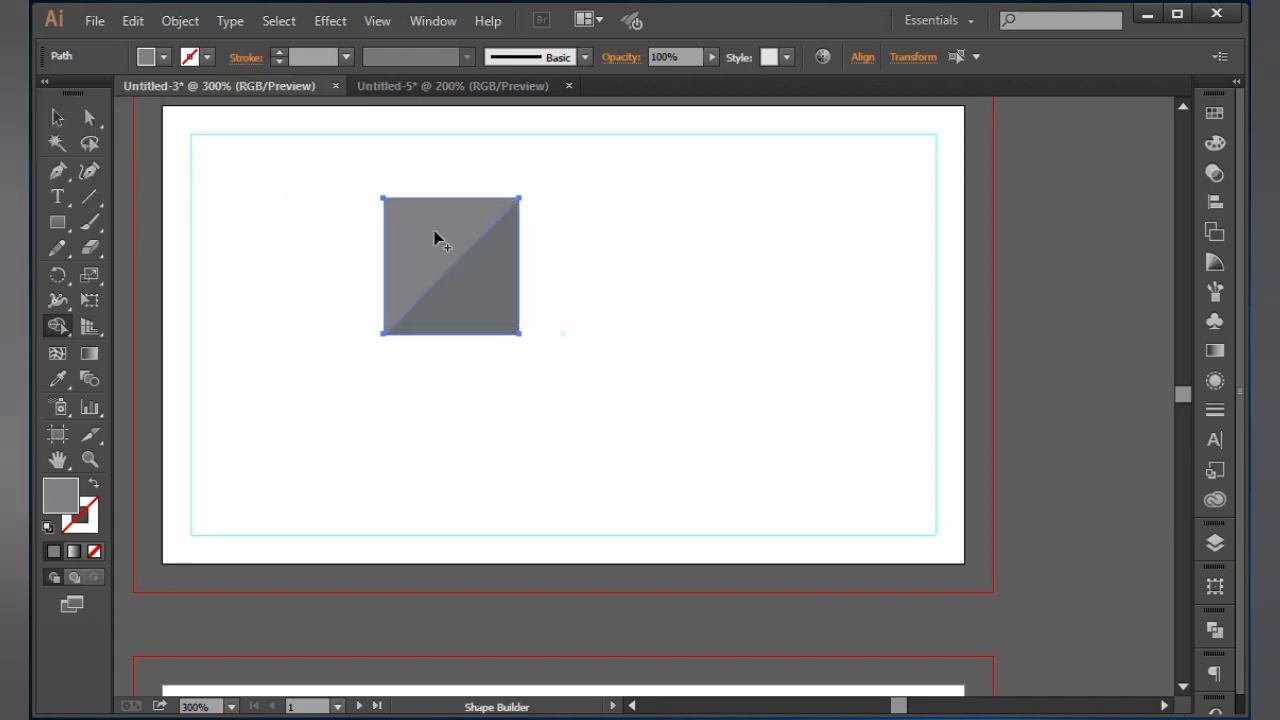
# Fill the square's upper-left triangle with a very light gray using the Shape Builder
pyautogui.click(164, 57)
pyautogui.click(202, 157)
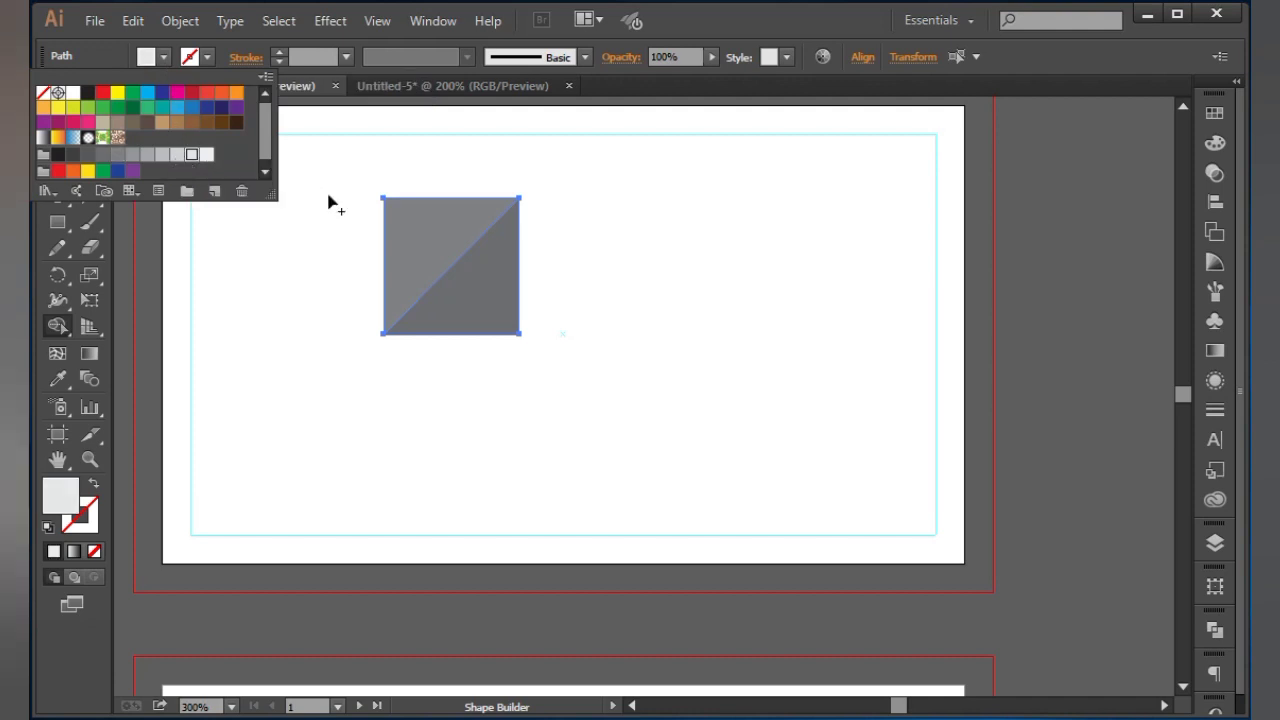
pyautogui.click(407, 228)
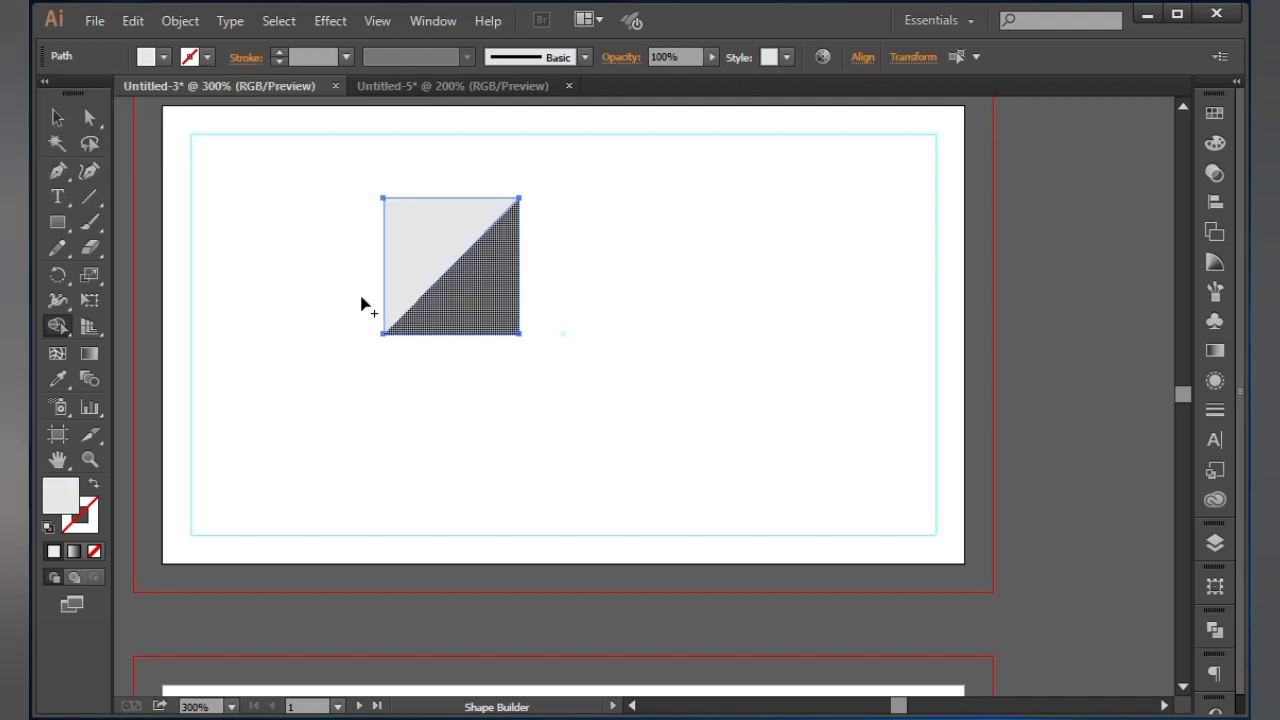
pyautogui.click(66, 119)
pyautogui.click(389, 195)
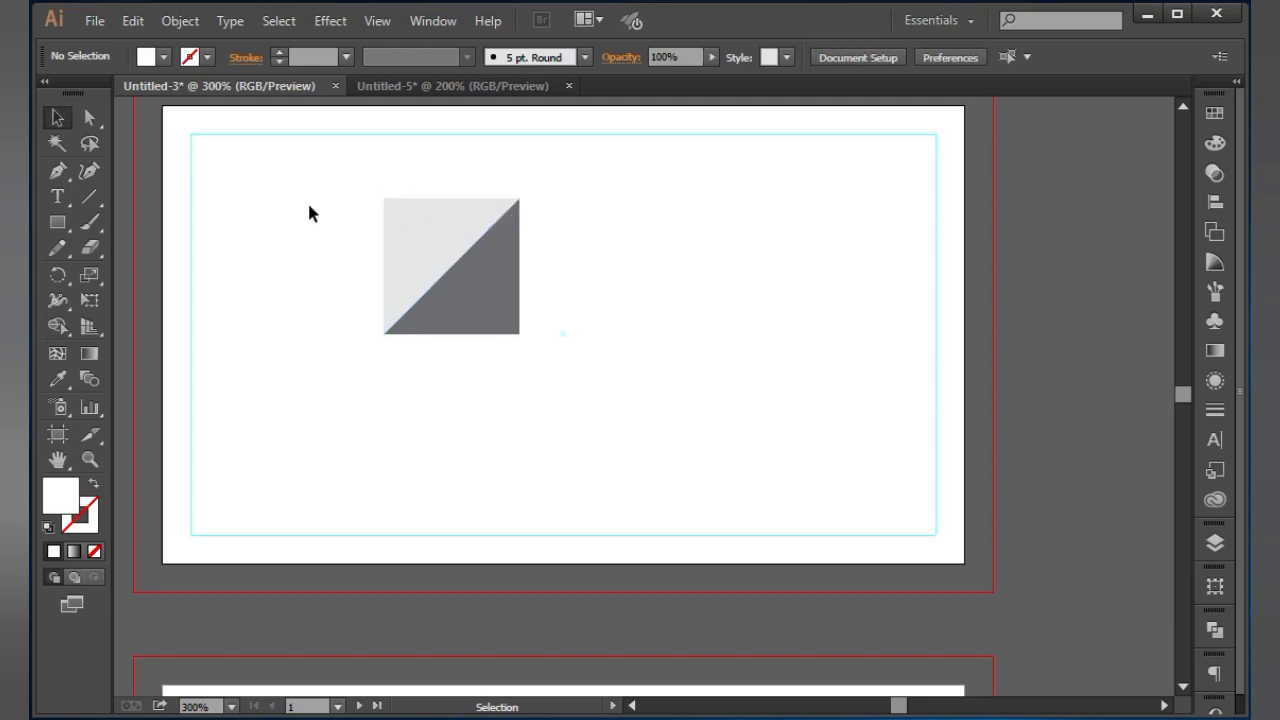
# Copy both triangles of the square and paste the copy in front
pyautogui.moveTo(314, 180); pyautogui.dragTo(562, 340)
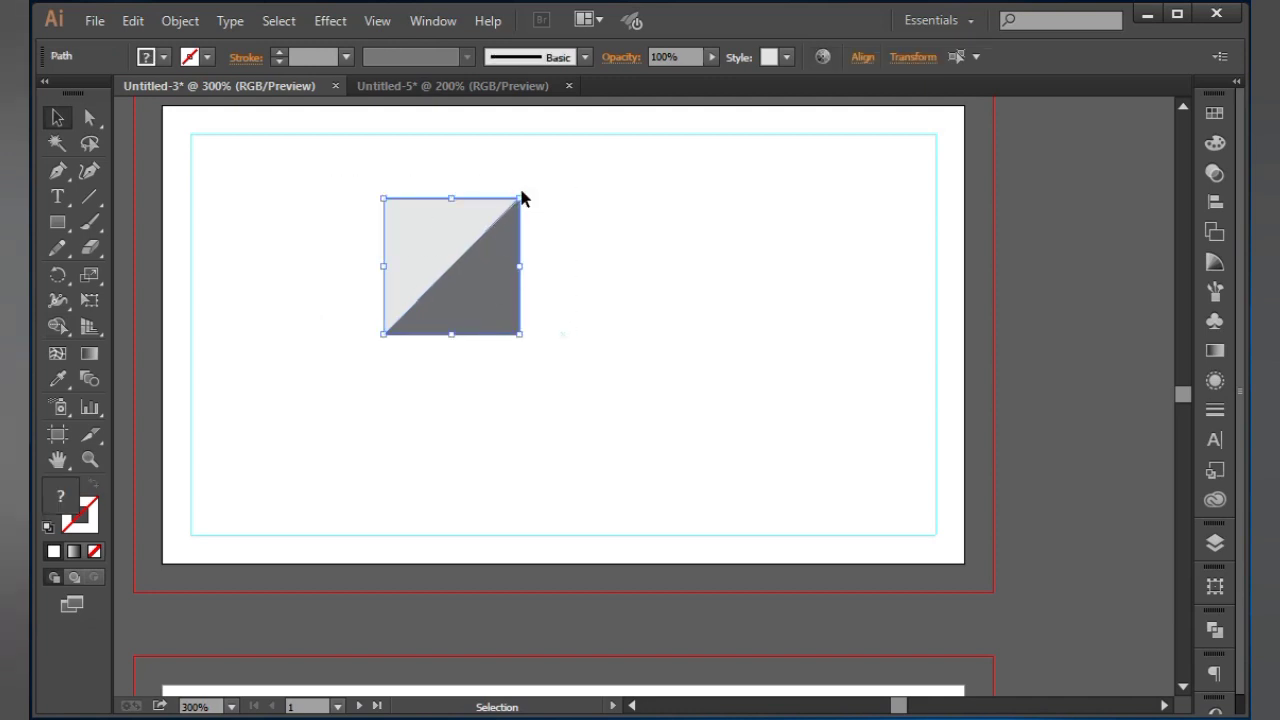
pyautogui.click(178, 22)
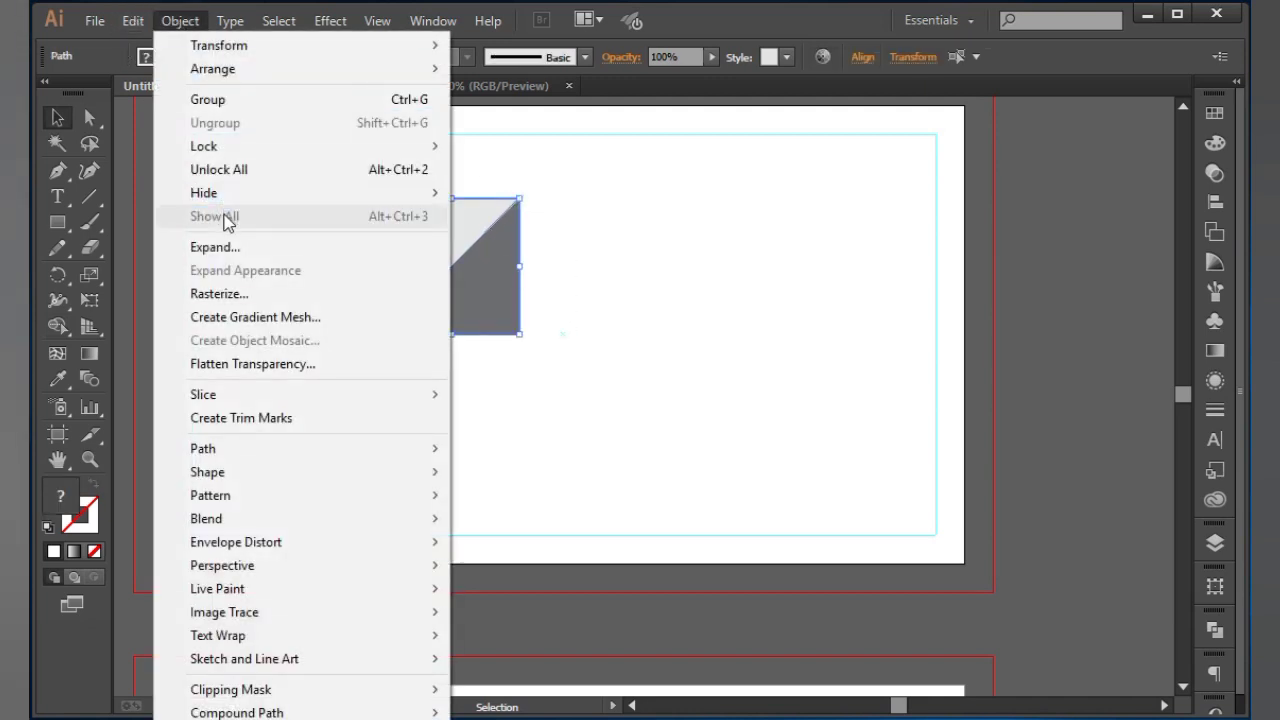
pyautogui.moveTo(136, 20)
pyautogui.click(165, 122)
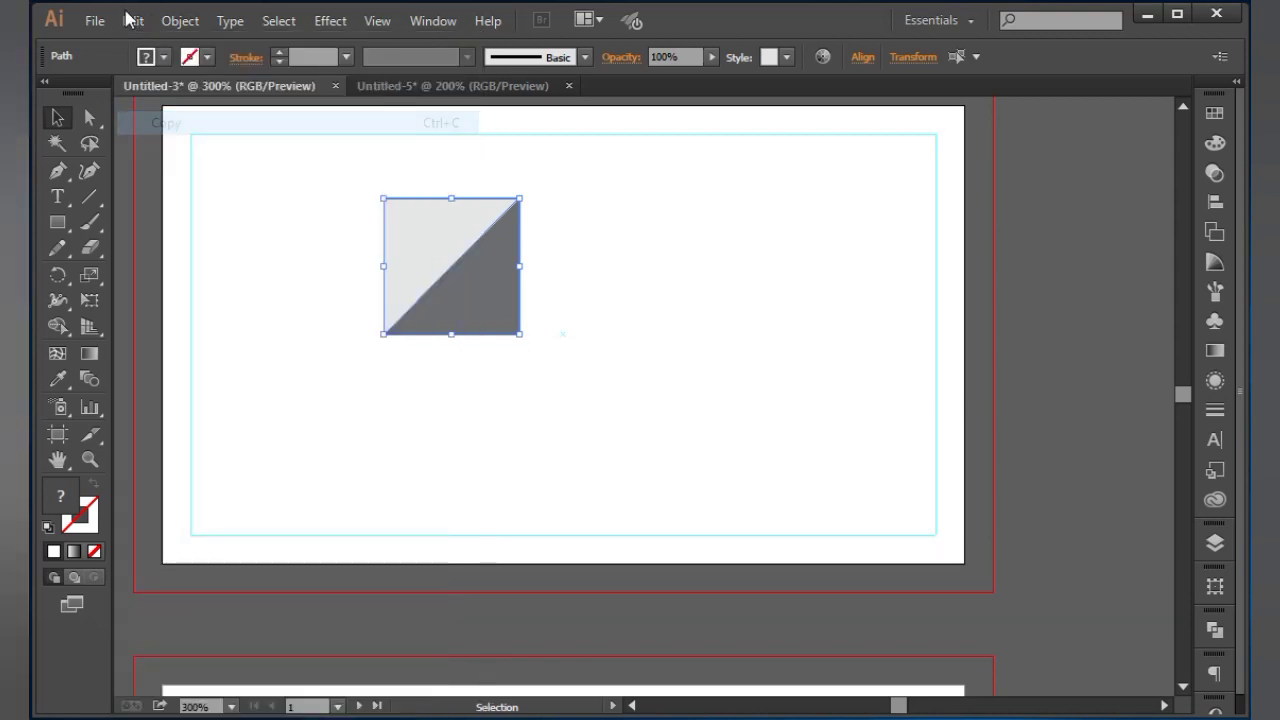
pyautogui.click(132, 20)
pyautogui.click(187, 172)
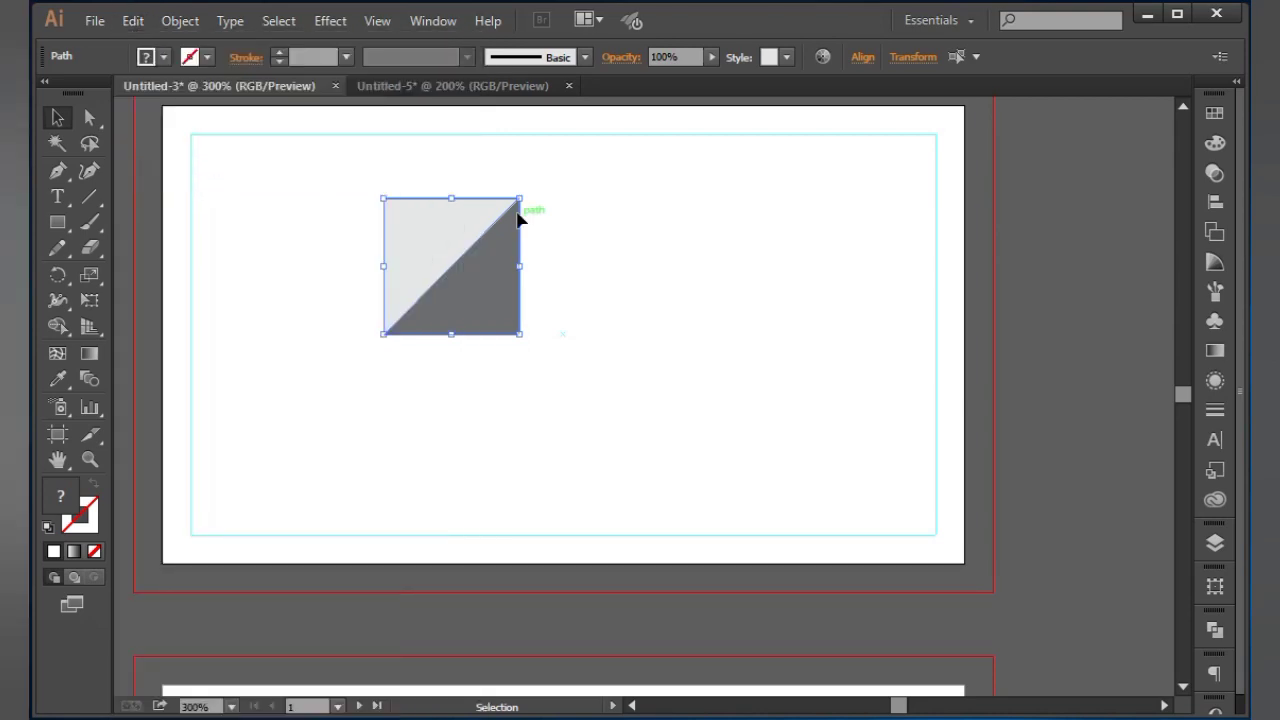
# Rotate the pasted copy 90° clockwise over the original and select both of its triangles
pyautogui.moveTo(531, 195); pyautogui.dragTo(503, 311)
pyautogui.click(551, 300)
pyautogui.click(476, 283)
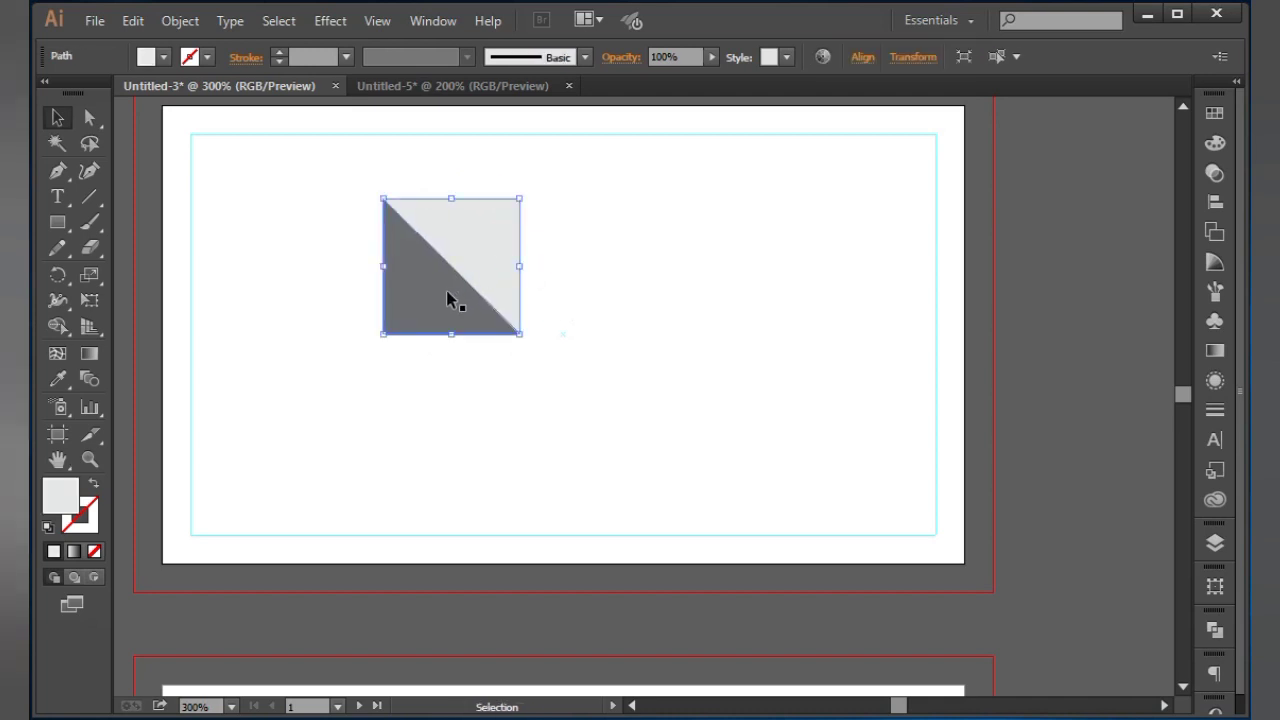
pyautogui.keyDown('shift'); pyautogui.click(446, 290); pyautogui.keyUp('shift')
pyautogui.moveTo(461, 254); pyautogui.dragTo(547, 268)
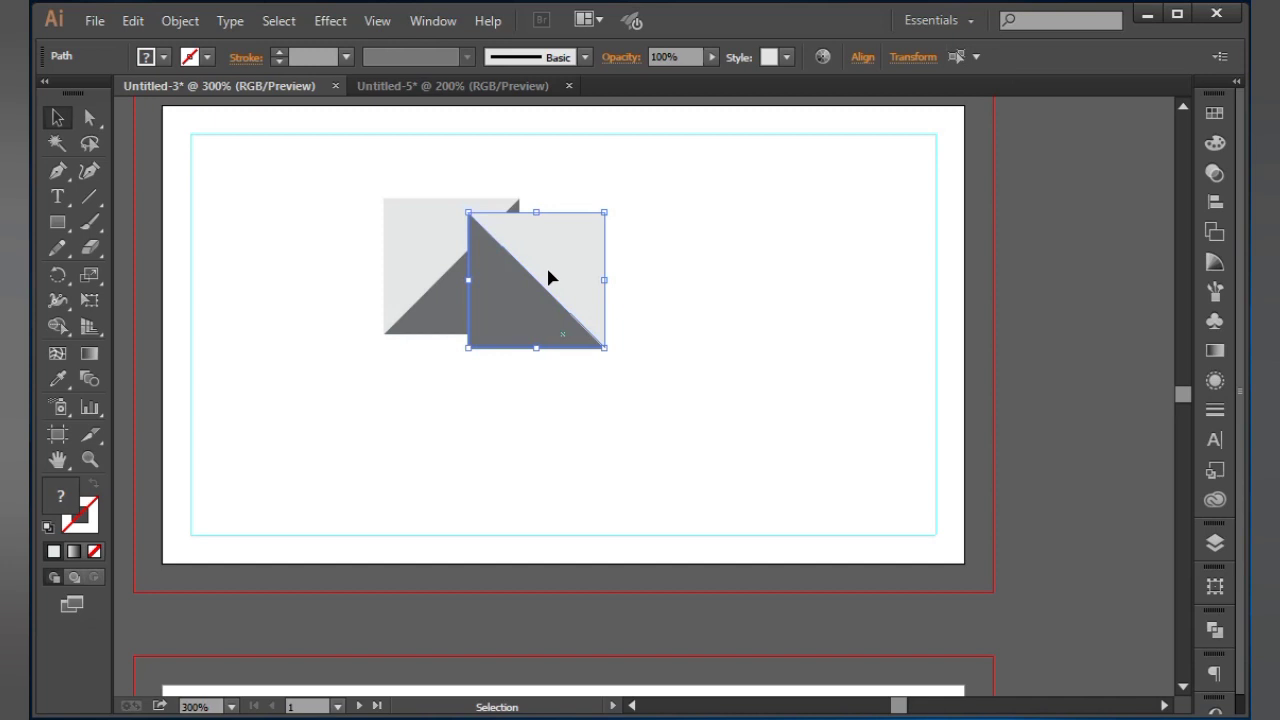
pyautogui.hotkey('ctrl', 'z')
pyautogui.moveTo(468, 246); pyautogui.dragTo(541, 249)
pyautogui.hotkey('ctrl', 'z')
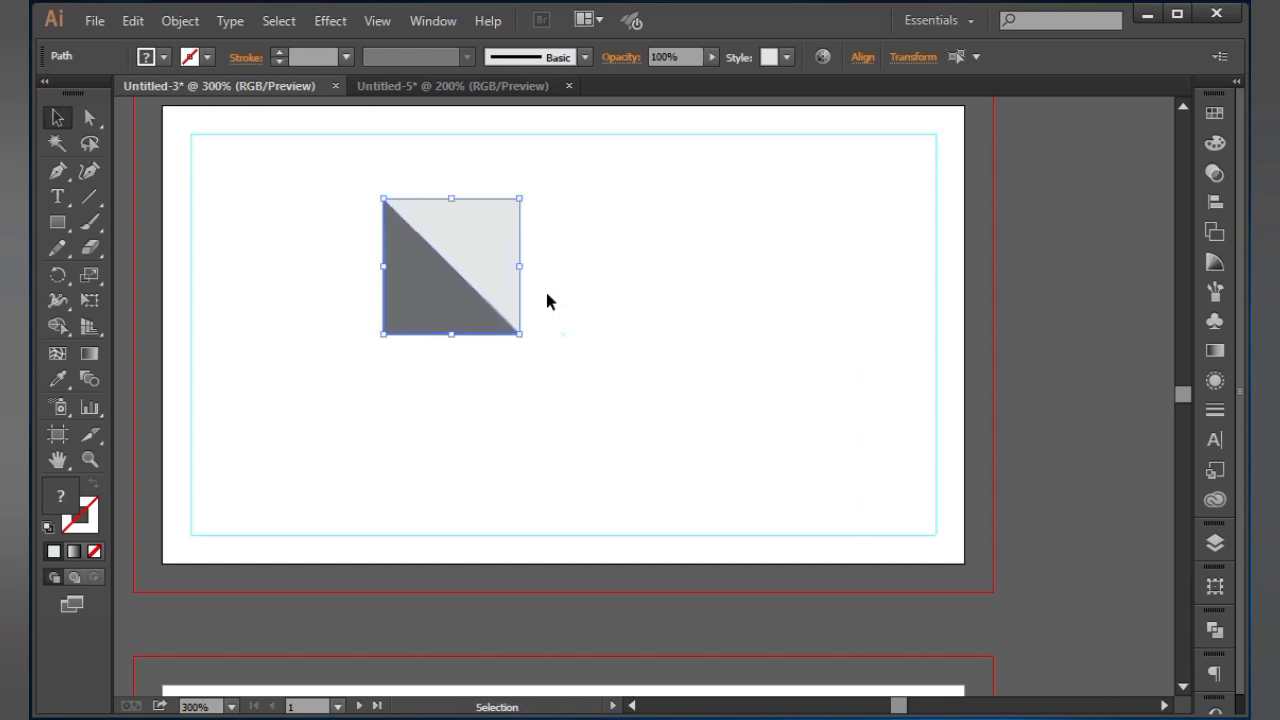
# Set the blending mode of the rotated copy's triangles to Multiply
pyautogui.click(1214, 173)
pyautogui.click(1005, 126)
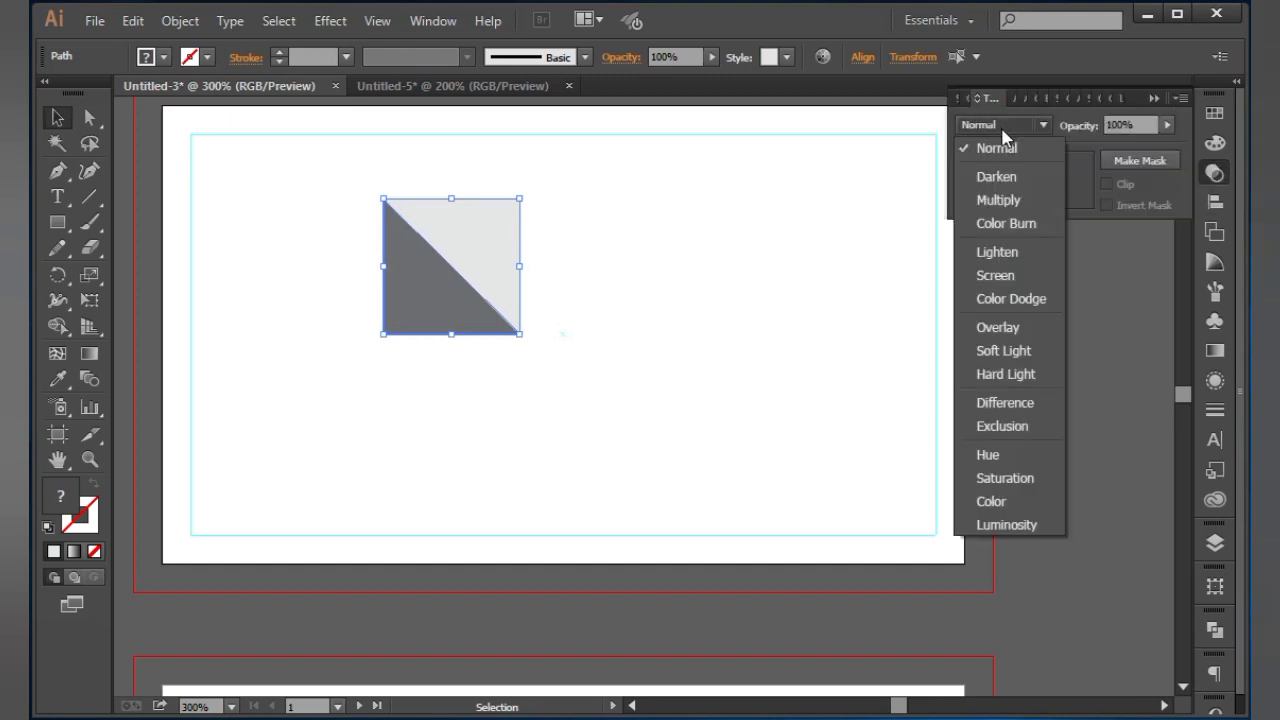
pyautogui.click(1010, 200)
pyautogui.click(777, 229)
# Try moving individual triangles of the overlapping squares aside and undo each move
pyautogui.moveTo(407, 277); pyautogui.dragTo(417, 358)
pyautogui.click(473, 215)
pyautogui.hotkey('ctrl', 'z')
pyautogui.click(520, 291)
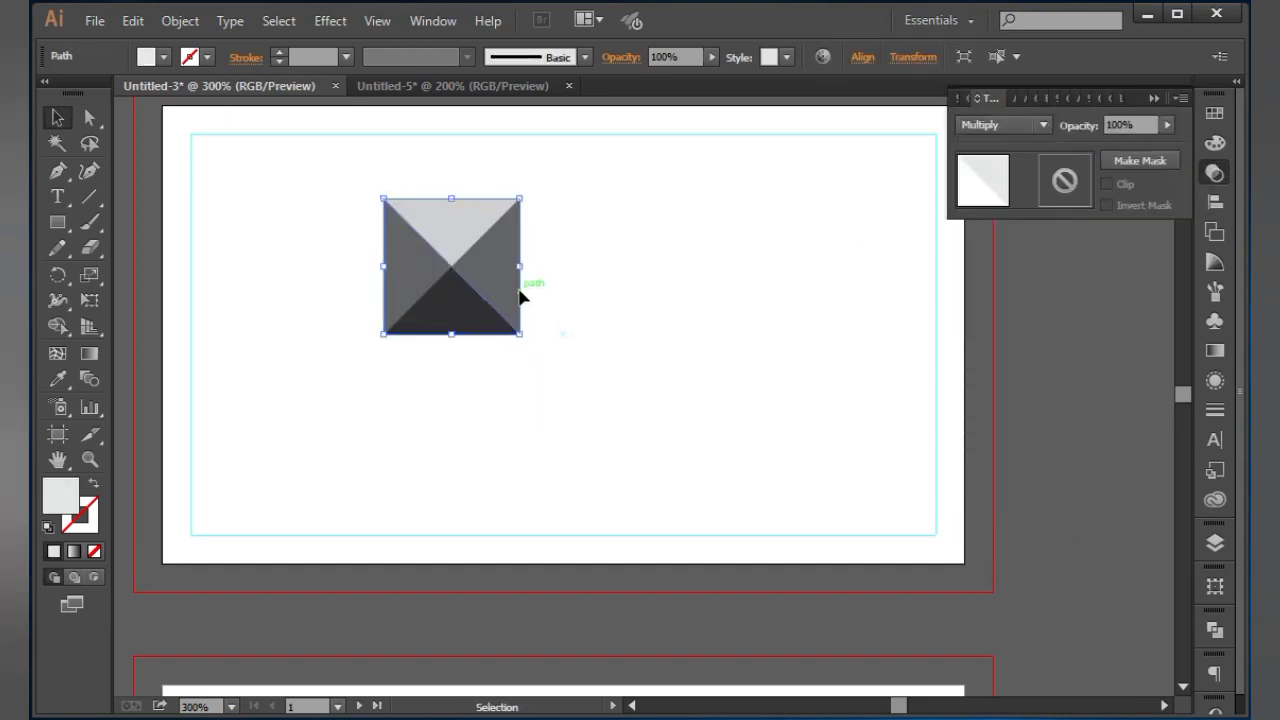
pyautogui.click(548, 308)
pyautogui.click(462, 272)
pyautogui.moveTo(477, 286); pyautogui.dragTo(549, 378)
pyautogui.hotkey('ctrl', 'z')
# Group the two triangles of the rotated copy and move the group below the original square
pyautogui.click(419, 305)
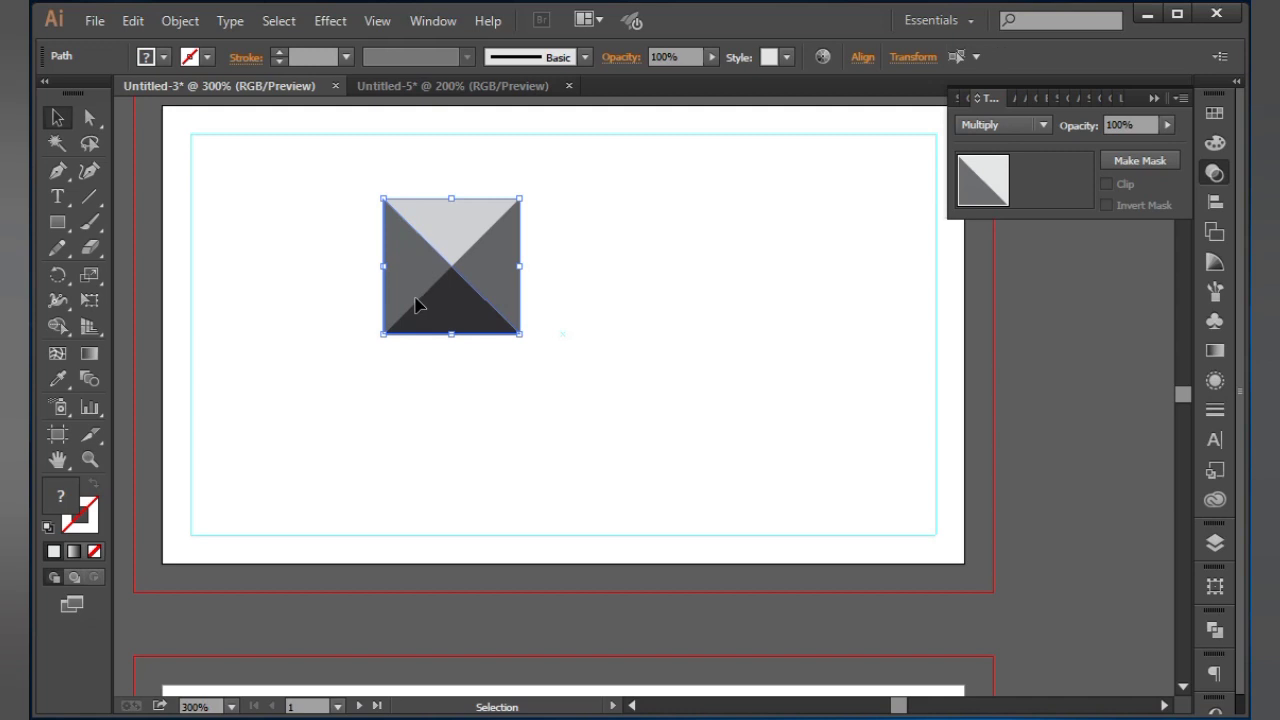
pyautogui.hotkey('ctrl', 'g')
pyautogui.moveTo(440, 300); pyautogui.dragTo(454, 428)
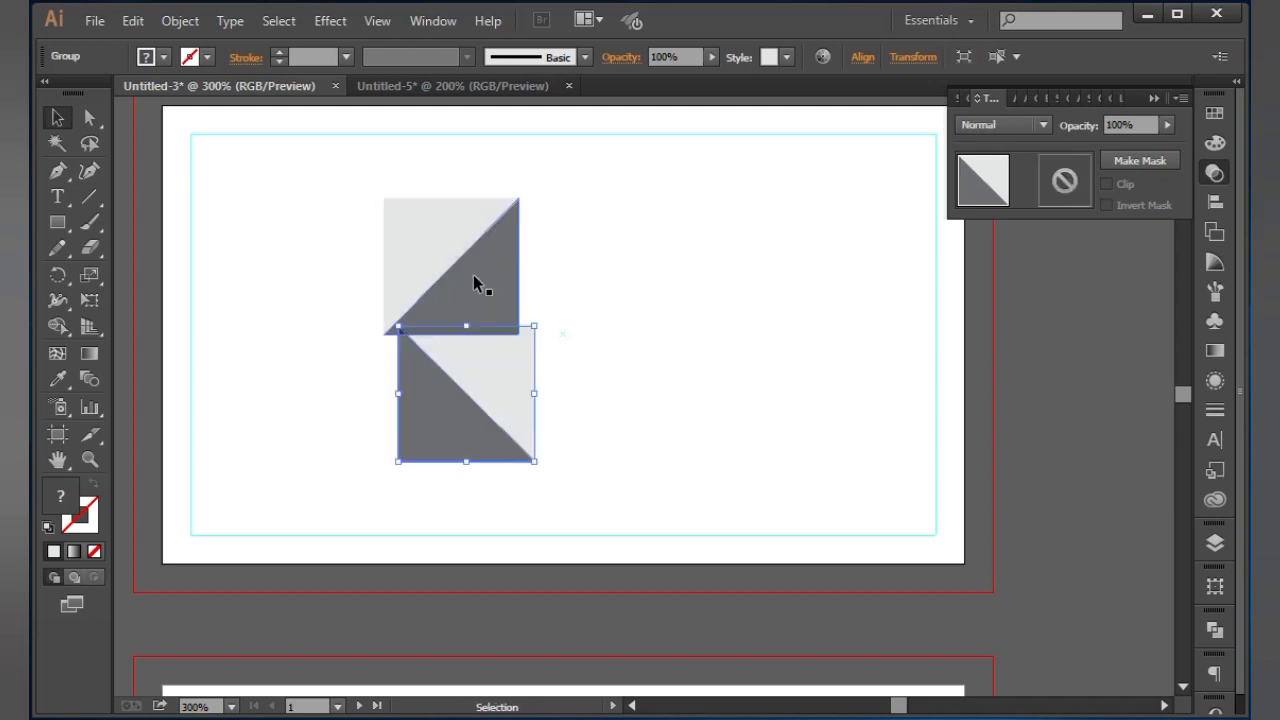
# Set the blending mode of the original square's triangles to Multiply and deselect them
pyautogui.click(473, 274)
pyautogui.moveTo(550, 292); pyautogui.dragTo(552, 292)
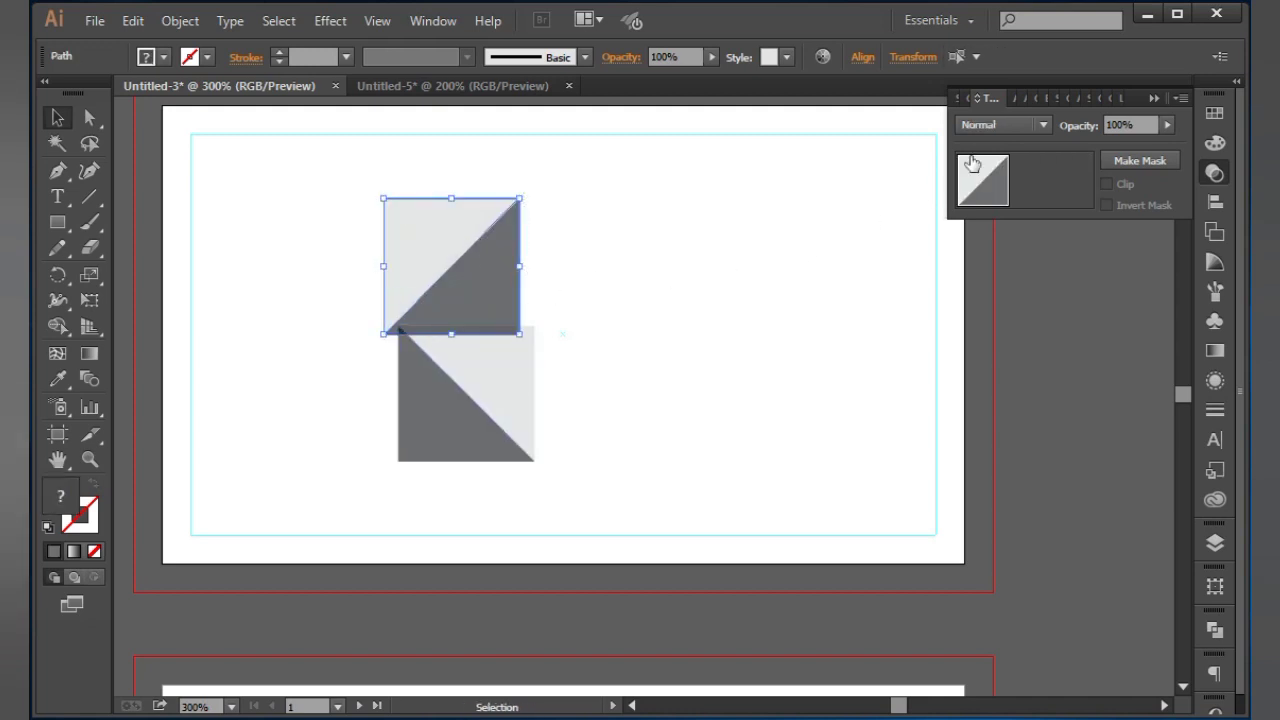
pyautogui.click(1003, 124)
pyautogui.click(990, 197)
pyautogui.click(656, 300)
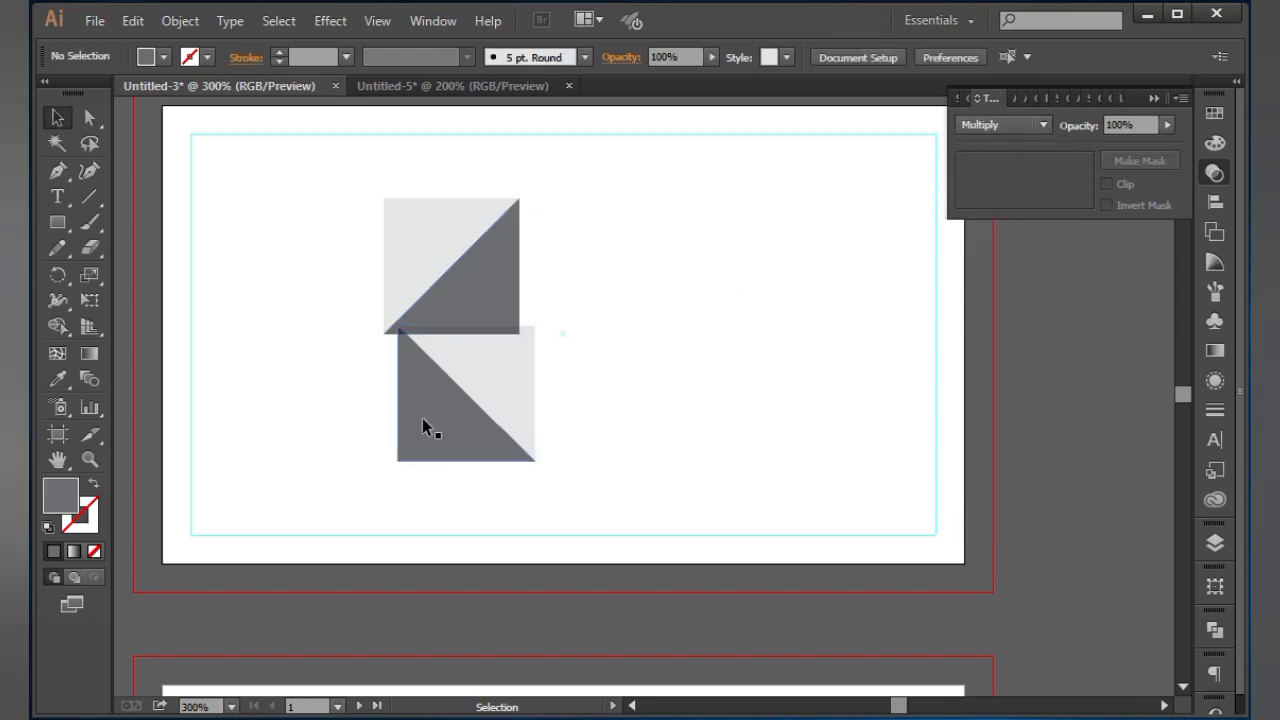
# Center the two triangle squares on each other both horizontally and vertically so they overlap exactly
pyautogui.moveTo(342, 207); pyautogui.dragTo(400, 430)
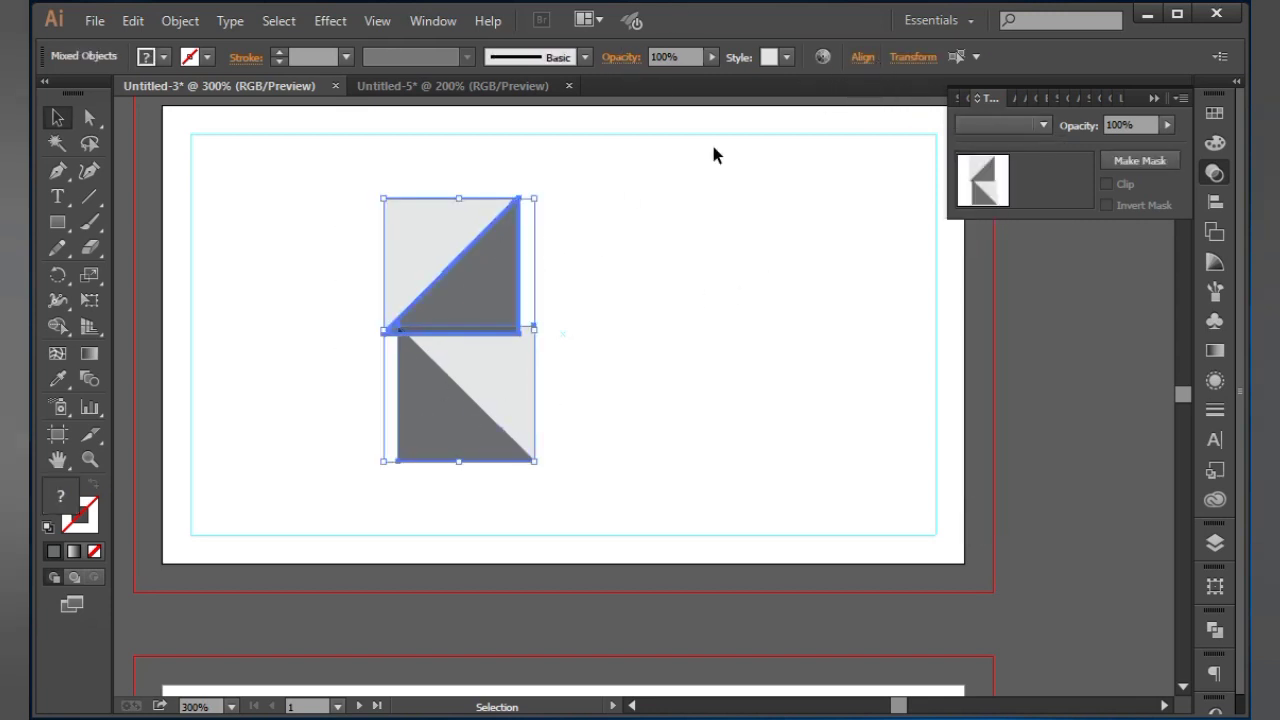
pyautogui.click(870, 62)
pyautogui.click(685, 115)
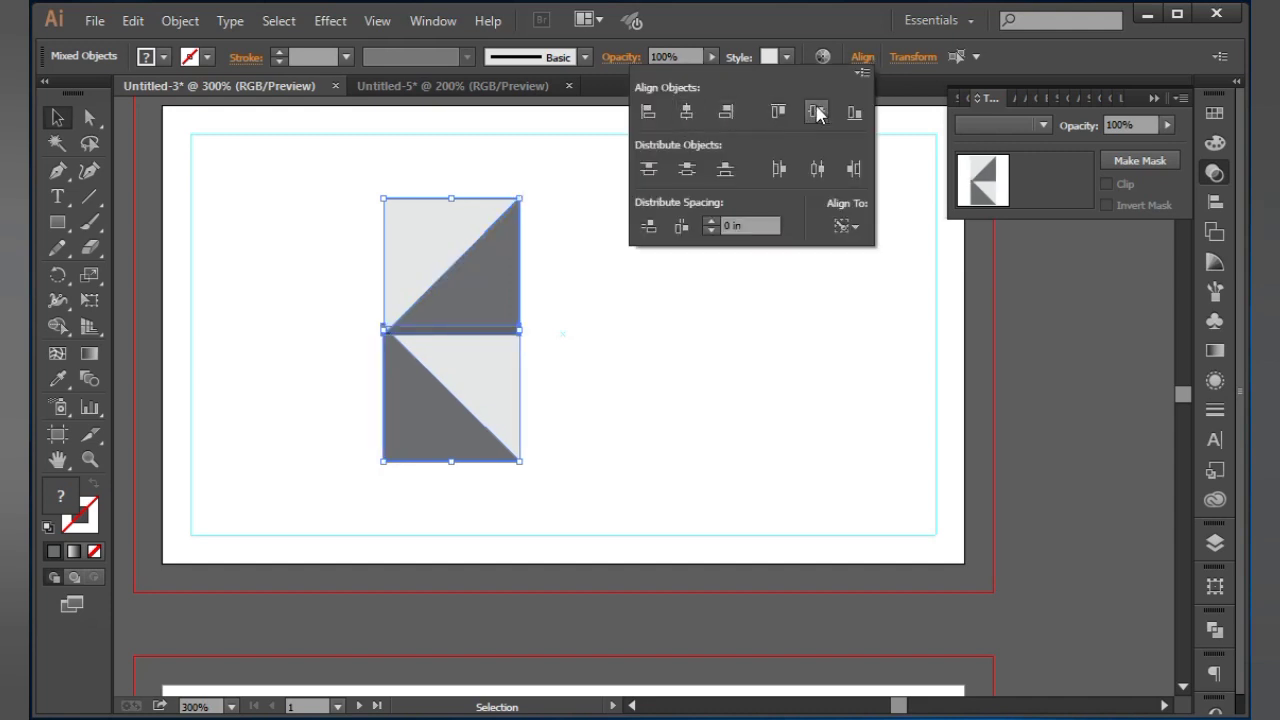
pyautogui.click(816, 111)
pyautogui.click(700, 351)
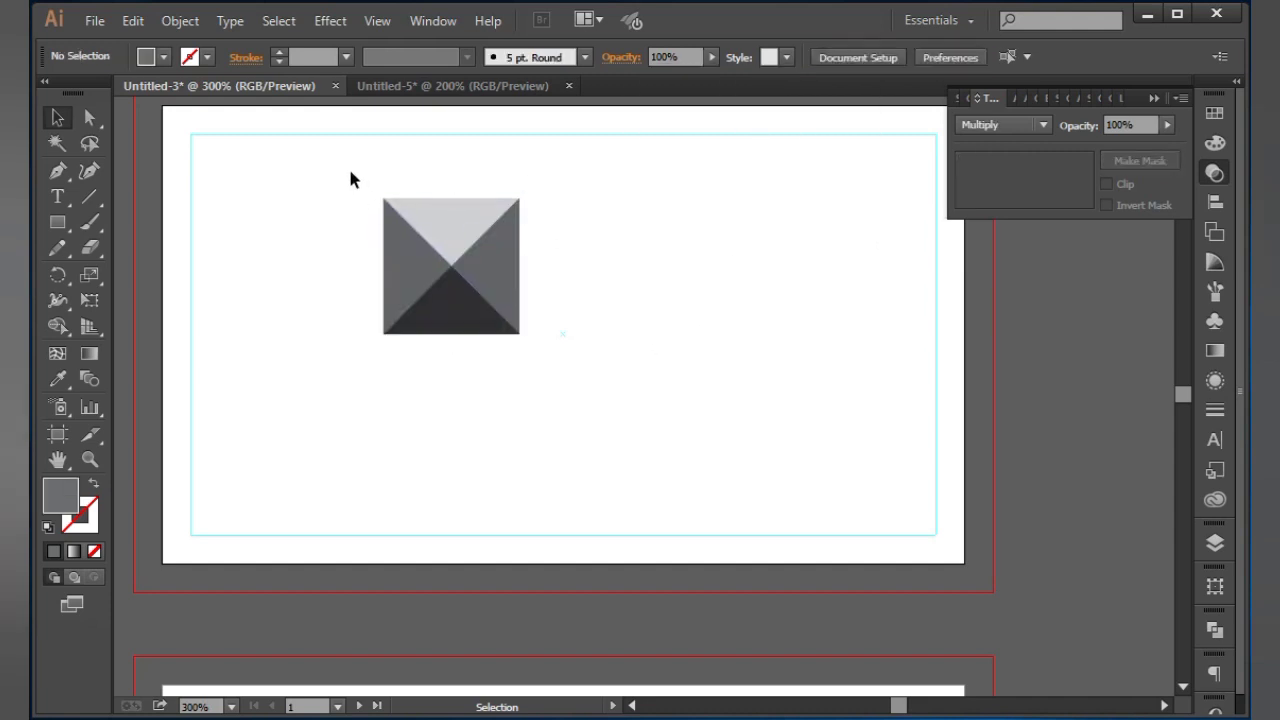
# Group all triangles of the overlapping squares into a single faceted square
pyautogui.moveTo(351, 179); pyautogui.dragTo(607, 324)
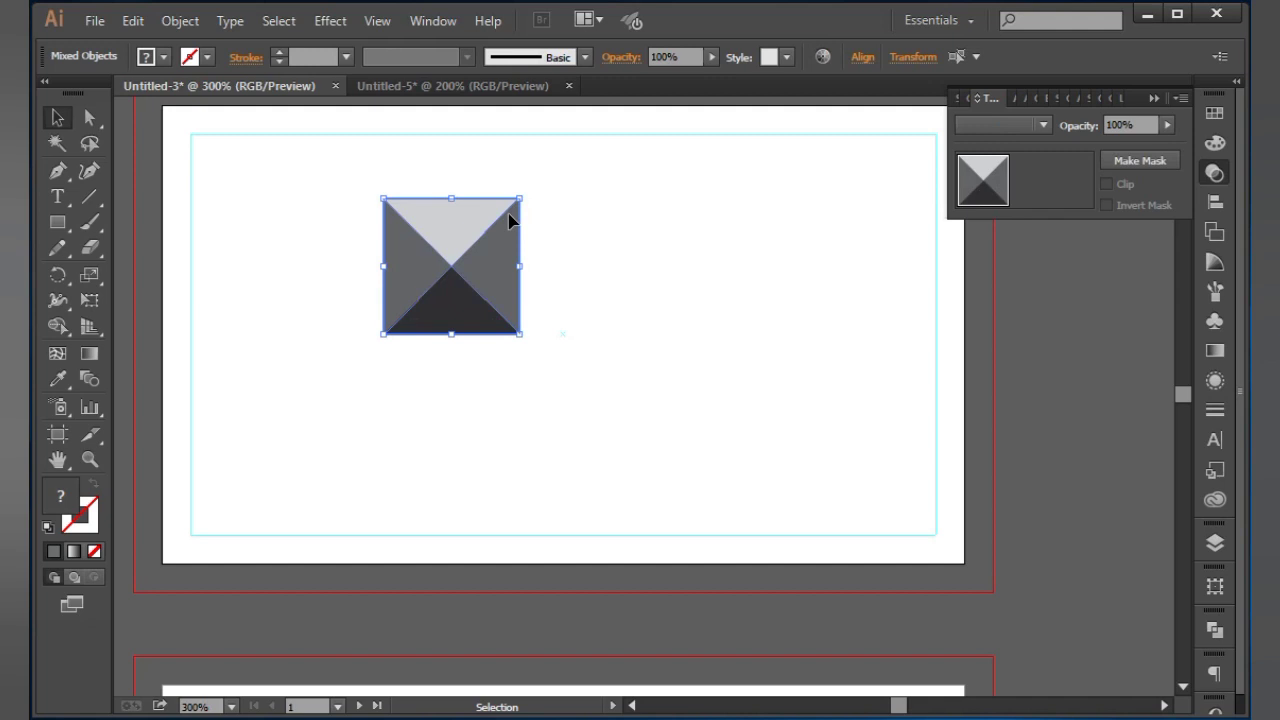
pyautogui.rightClick(509, 221)
pyautogui.click(562, 320)
pyautogui.moveTo(572, 241); pyautogui.dragTo(689, 333)
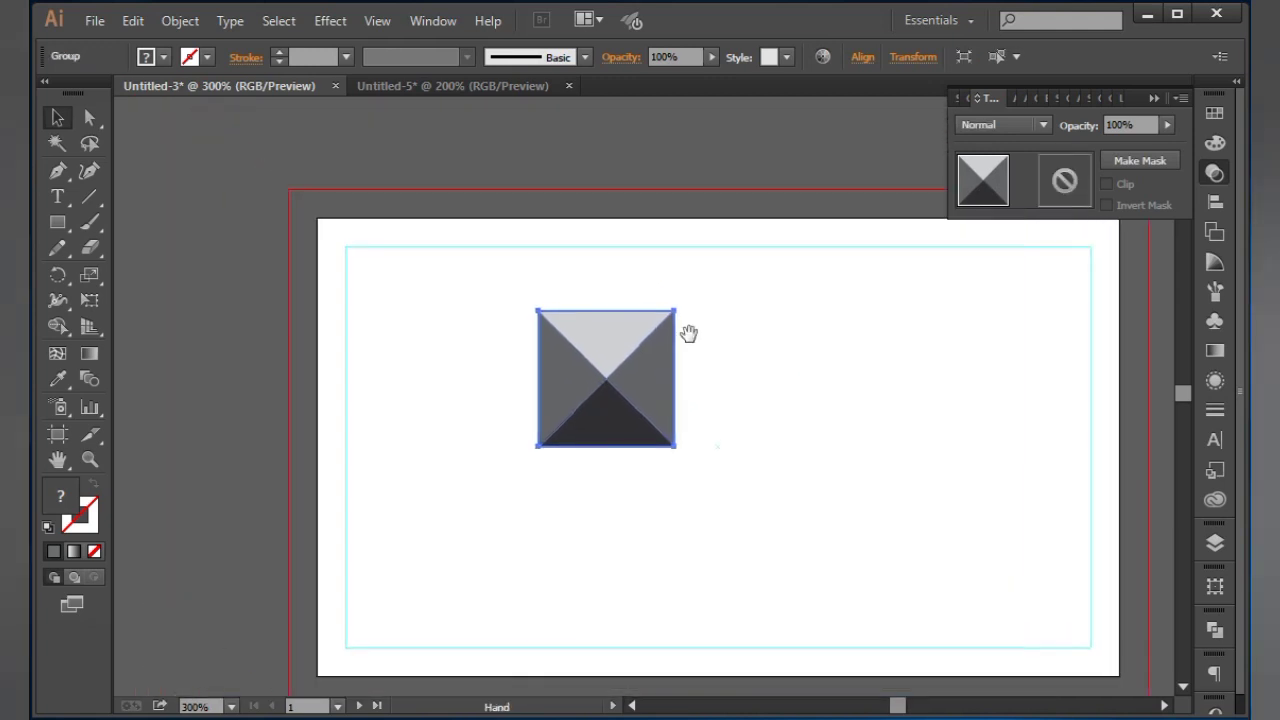
pyautogui.click(1155, 99)
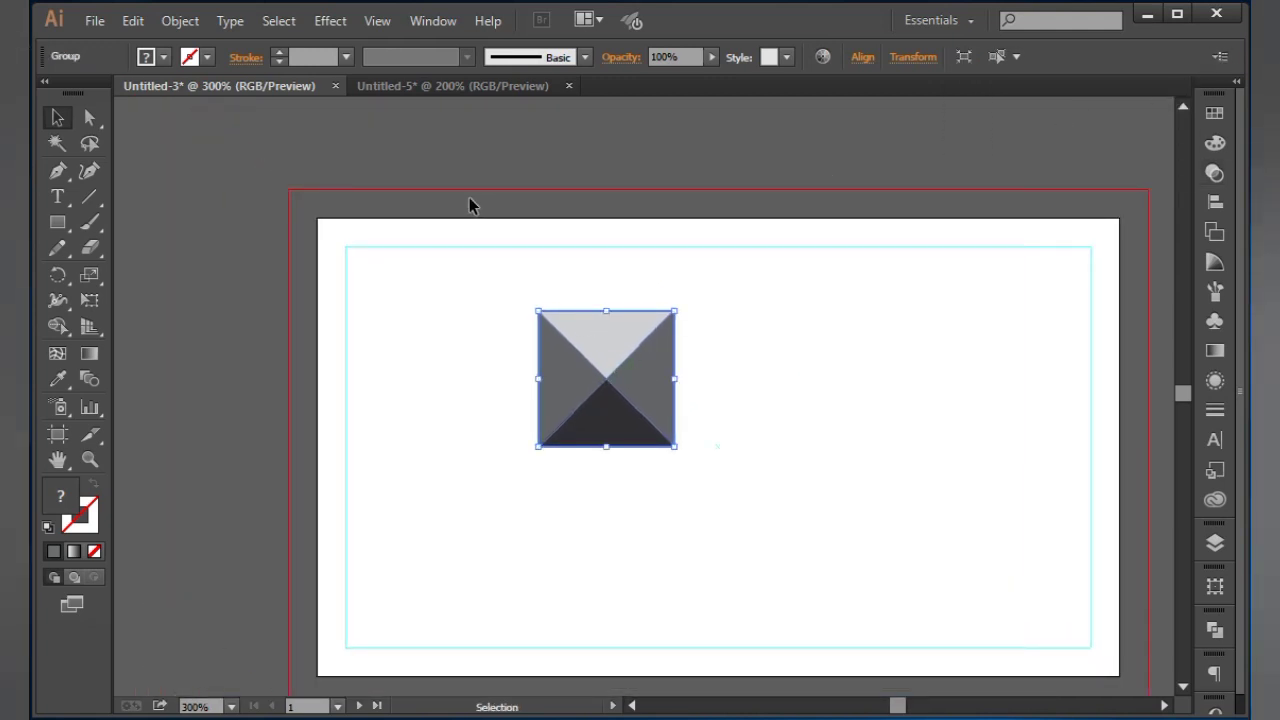
# Draw a gray rectangle covering the first card's full bleed area and send it to the back
pyautogui.hotkey('ctrl', '-')
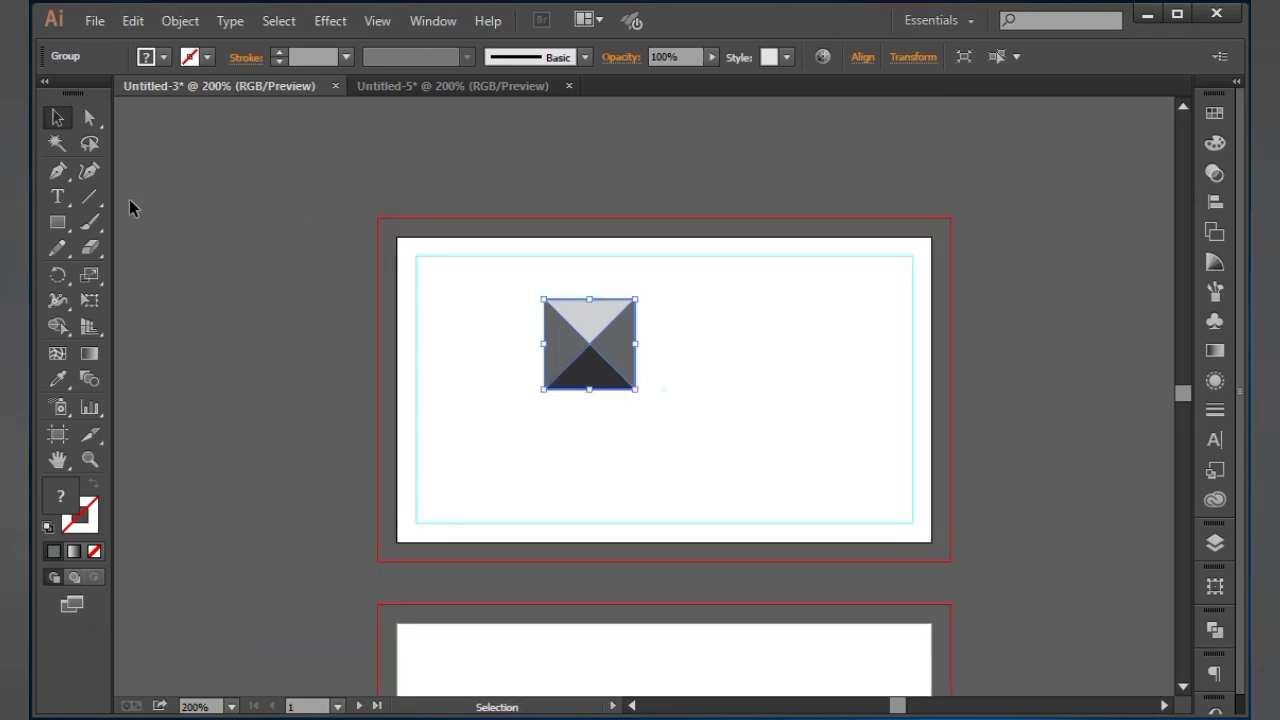
pyautogui.click(57, 222)
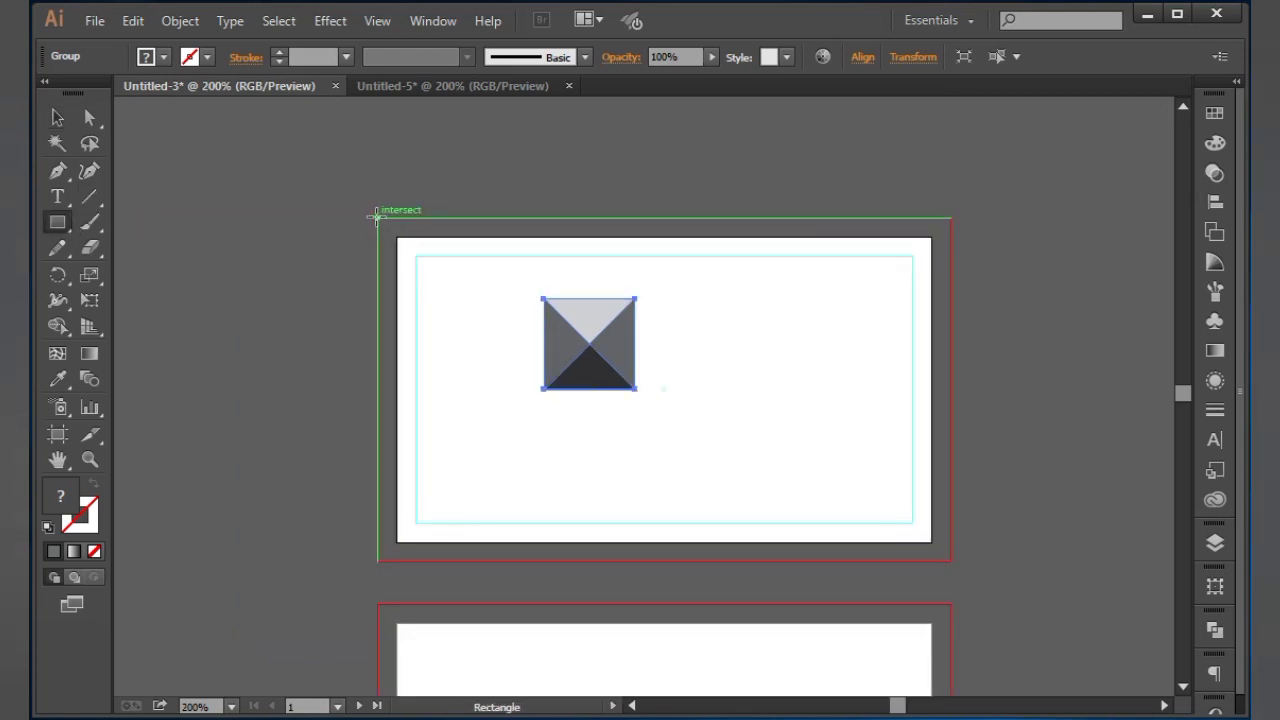
pyautogui.moveTo(378, 218); pyautogui.dragTo(950, 561)
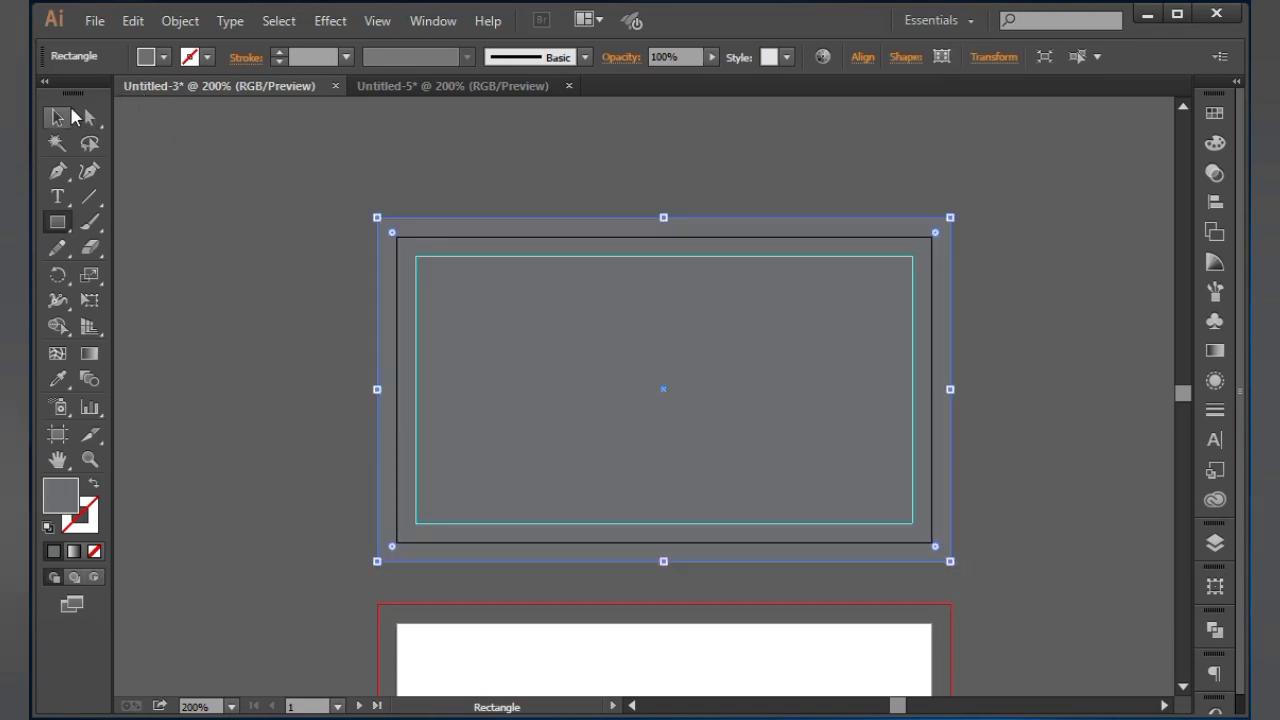
pyautogui.click(57, 117)
pyautogui.rightClick(555, 253)
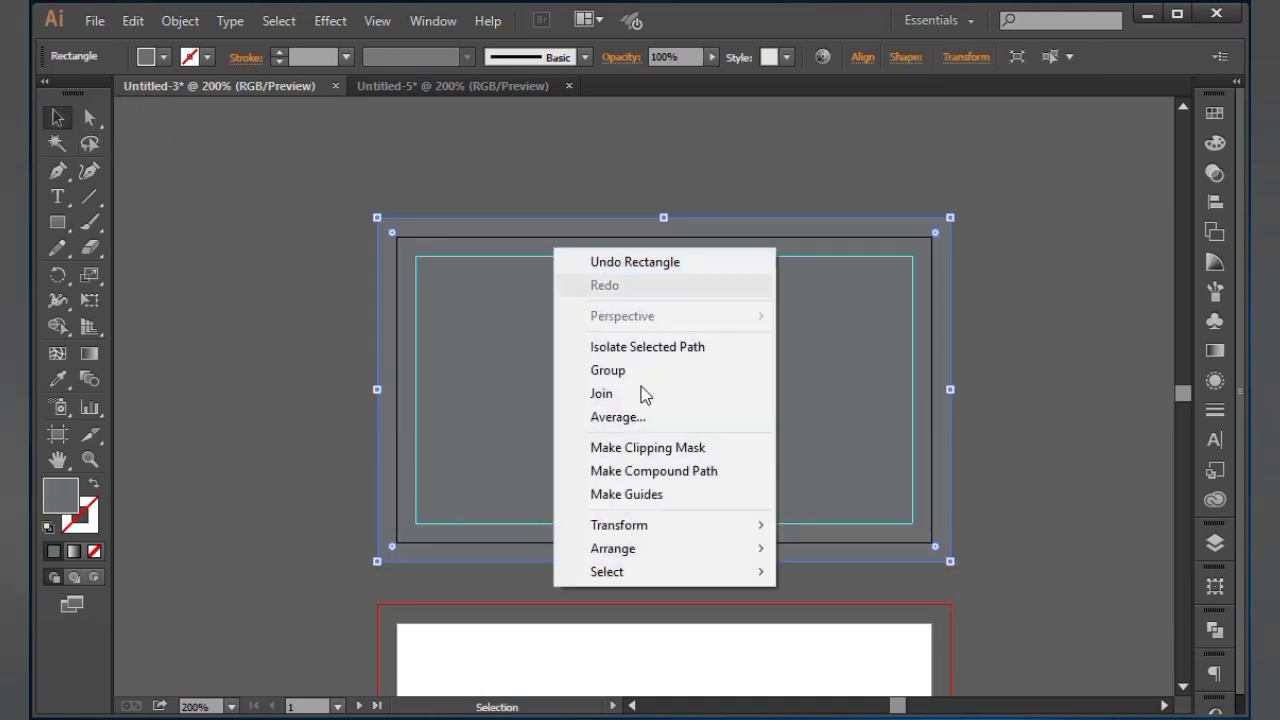
pyautogui.moveTo(655, 550)
pyautogui.click(793, 625)
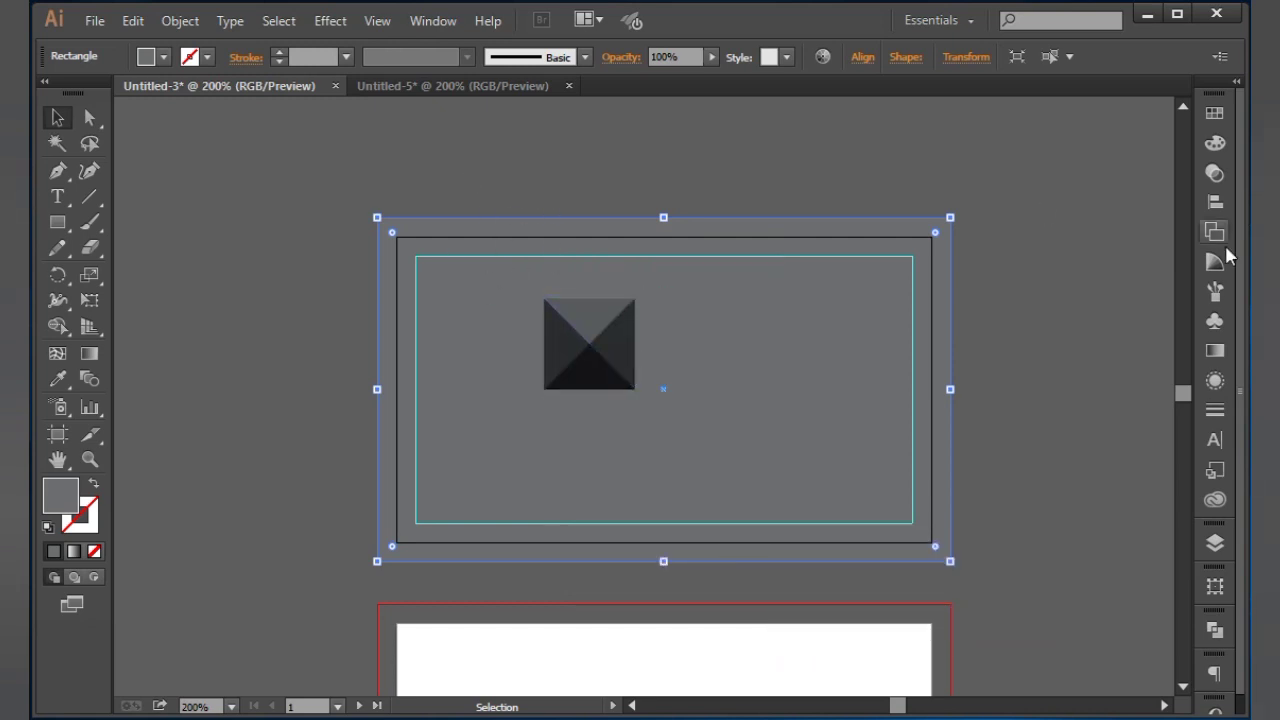
# Fill the background rectangle with a linear gradient and set its starting color stop to black
pyautogui.click(1214, 350)
pyautogui.click(1026, 256)
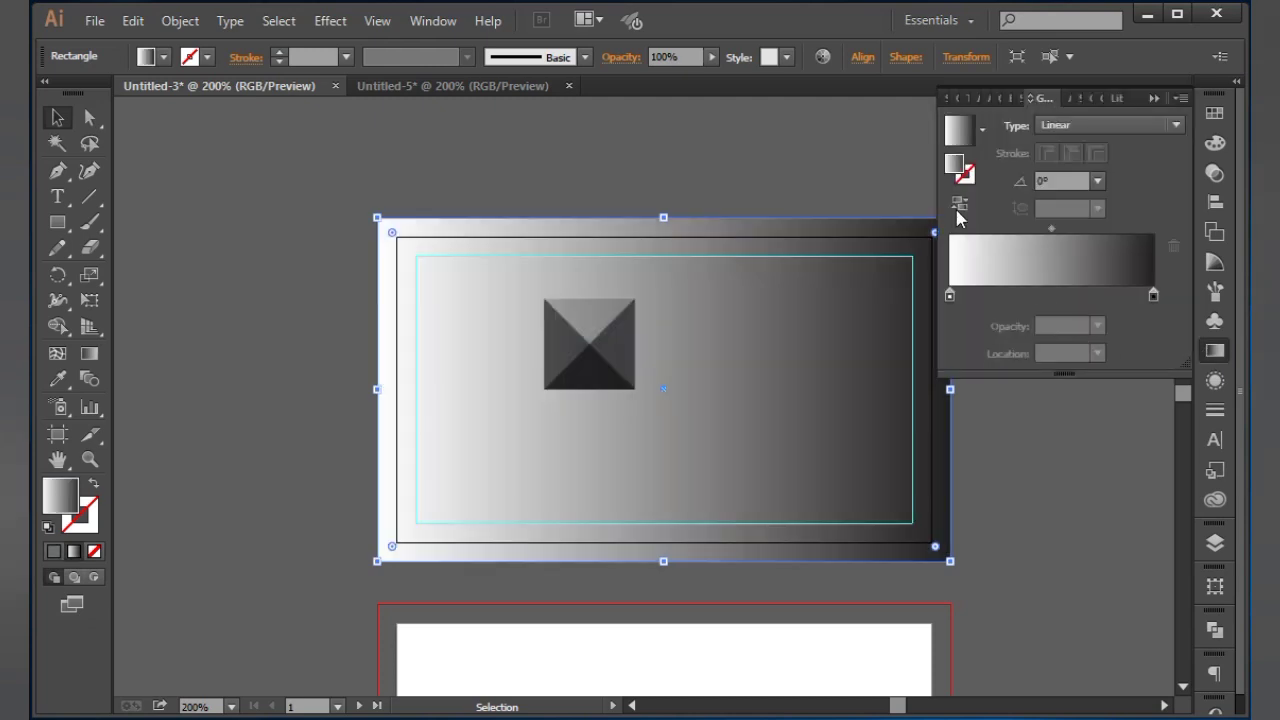
pyautogui.click(950, 297)
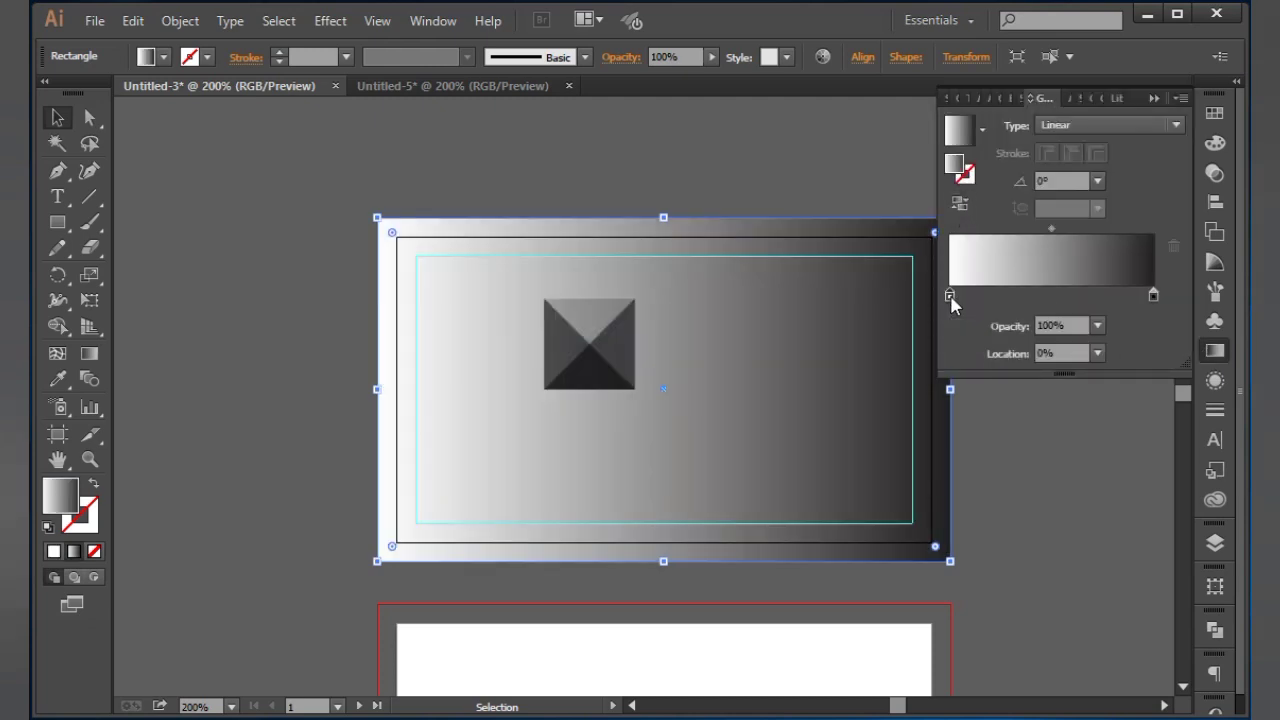
pyautogui.doubleClick(950, 296)
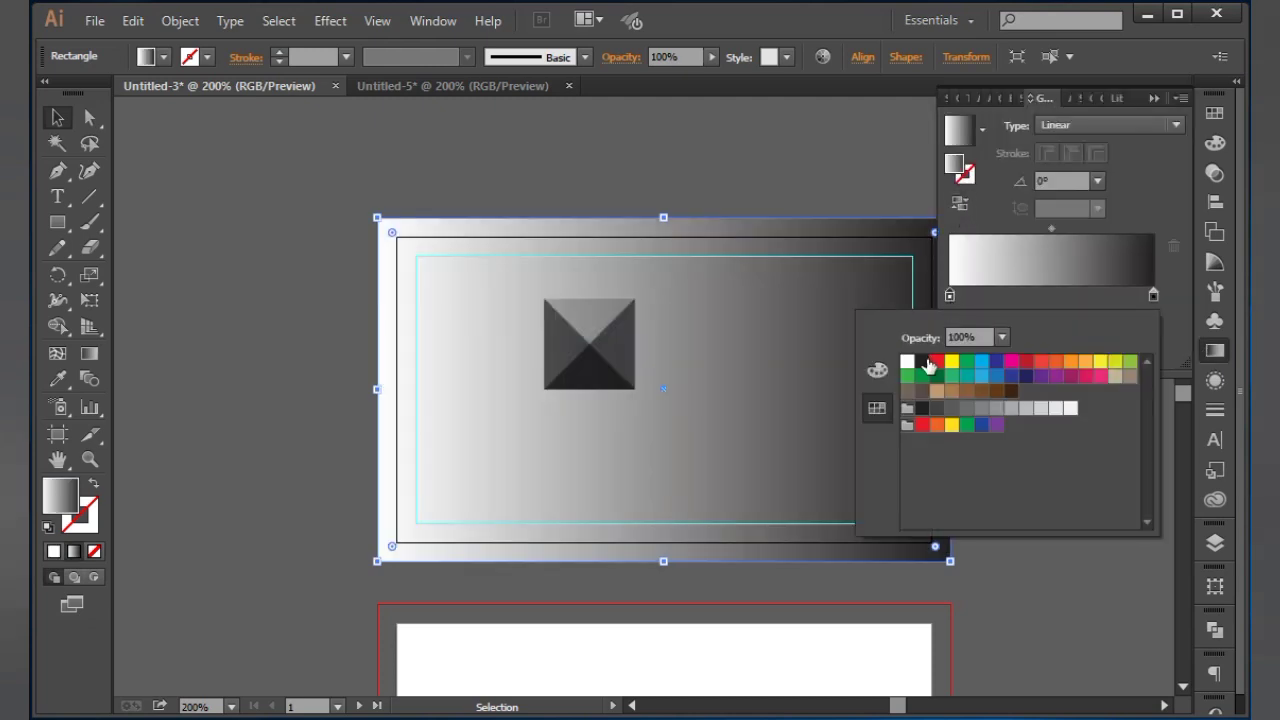
pyautogui.click(923, 362)
# Change the gradient's starting color stop to a slightly blue-green near-black, keeping the end stop black
pyautogui.click(1152, 295)
pyautogui.doubleClick(1152, 295)
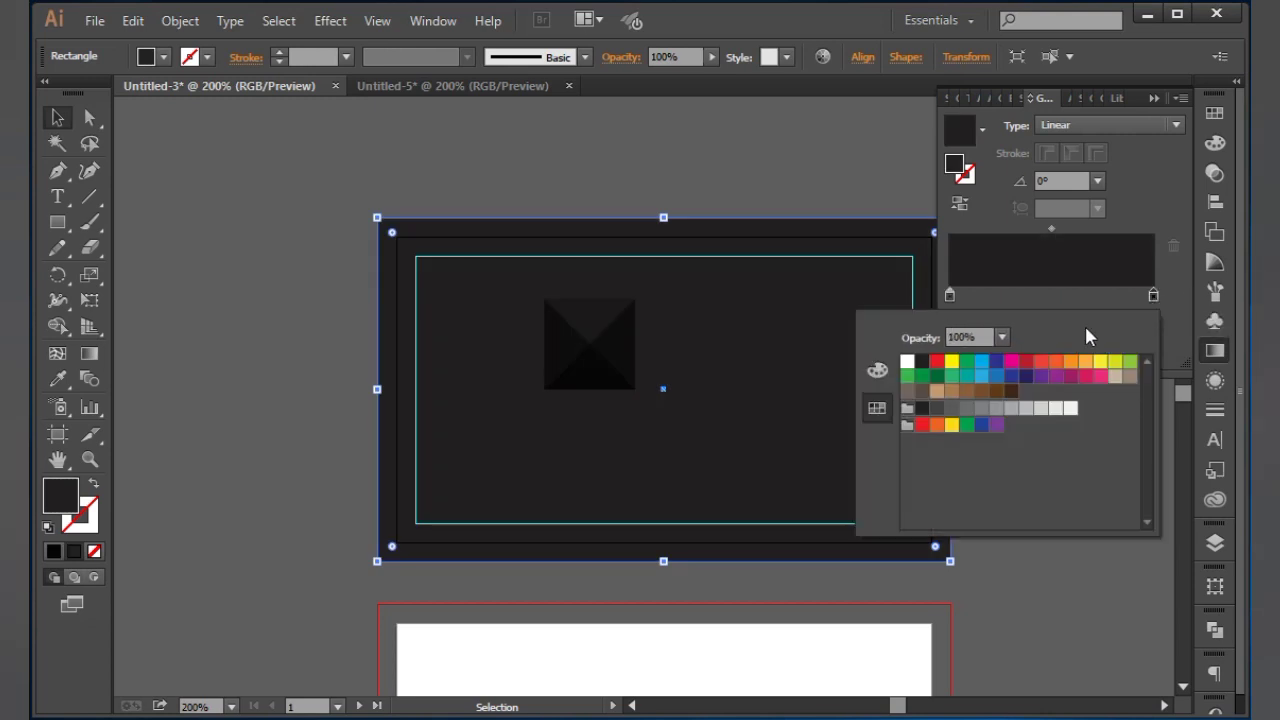
pyautogui.click(877, 370)
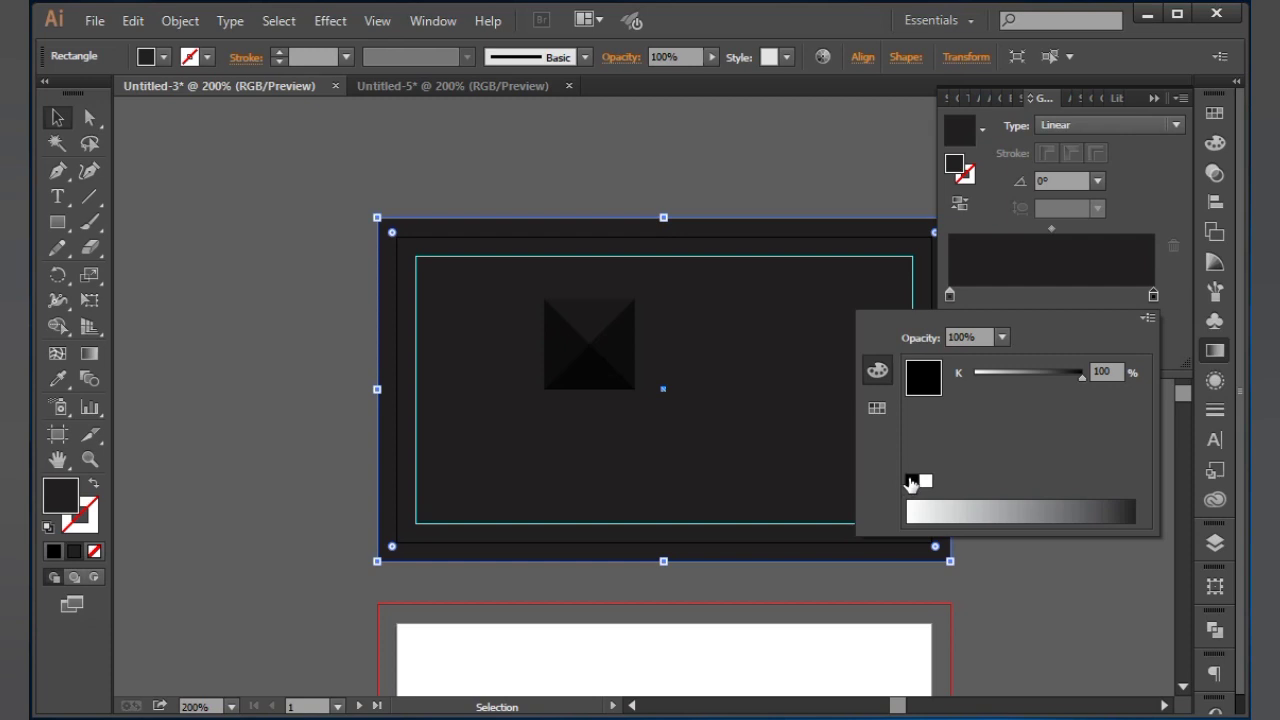
pyautogui.click(1154, 296)
pyautogui.doubleClick(950, 296)
pyautogui.moveTo(988, 412); pyautogui.dragTo(994, 446)
pyautogui.click(911, 481)
# Turn the background gradient vertical (90°), running from the tinted near-black at the card's top edge to black at its bottom
pyautogui.doubleClick(1047, 182)
pyautogui.write('9')
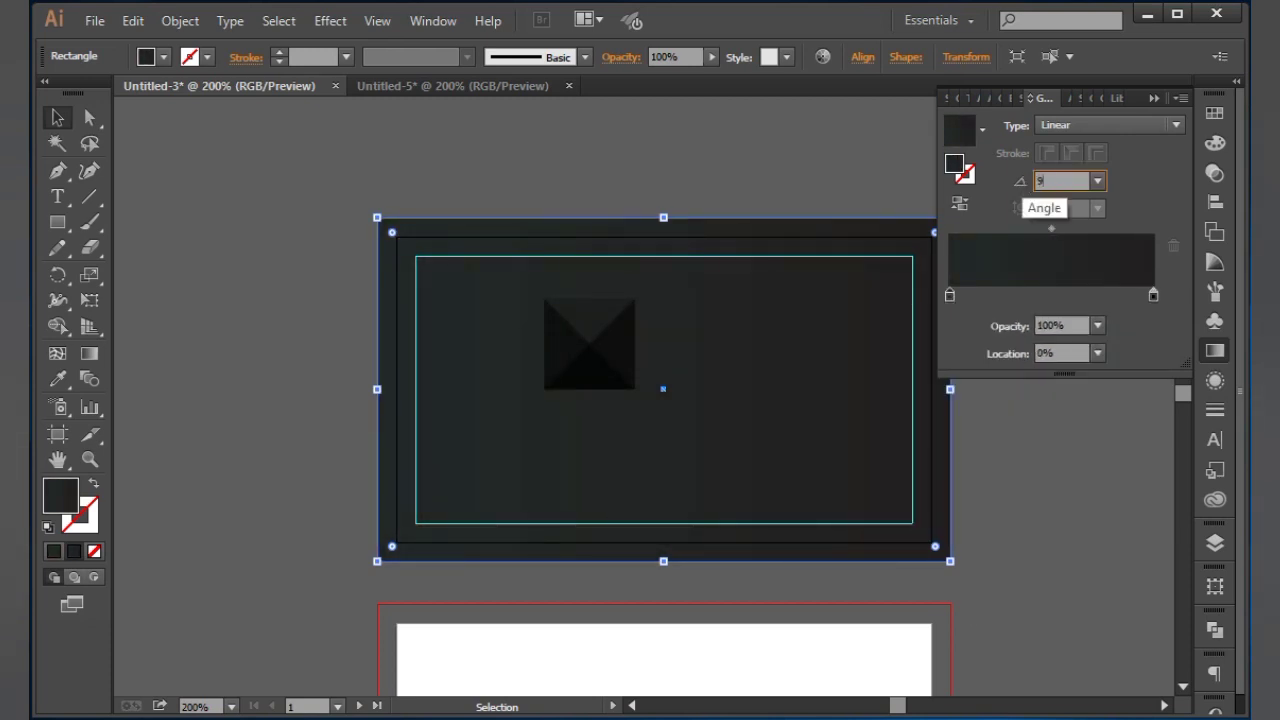
pyautogui.write('0')
pyautogui.press('Return')
pyautogui.moveTo(1153, 295); pyautogui.dragTo(986, 295)
pyautogui.click(1154, 98)
pyautogui.click(89, 353)
pyautogui.click(1215, 350)
pyautogui.click(1154, 98)
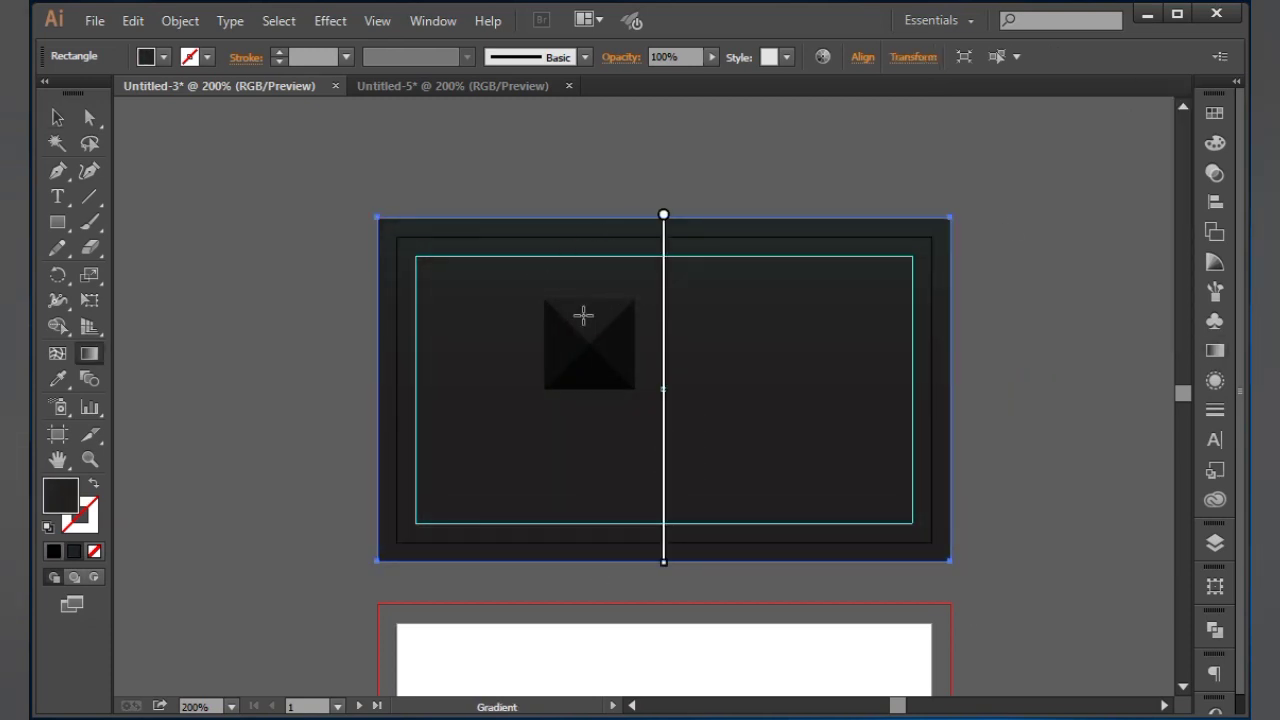
pyautogui.click(57, 117)
pyautogui.click(523, 196)
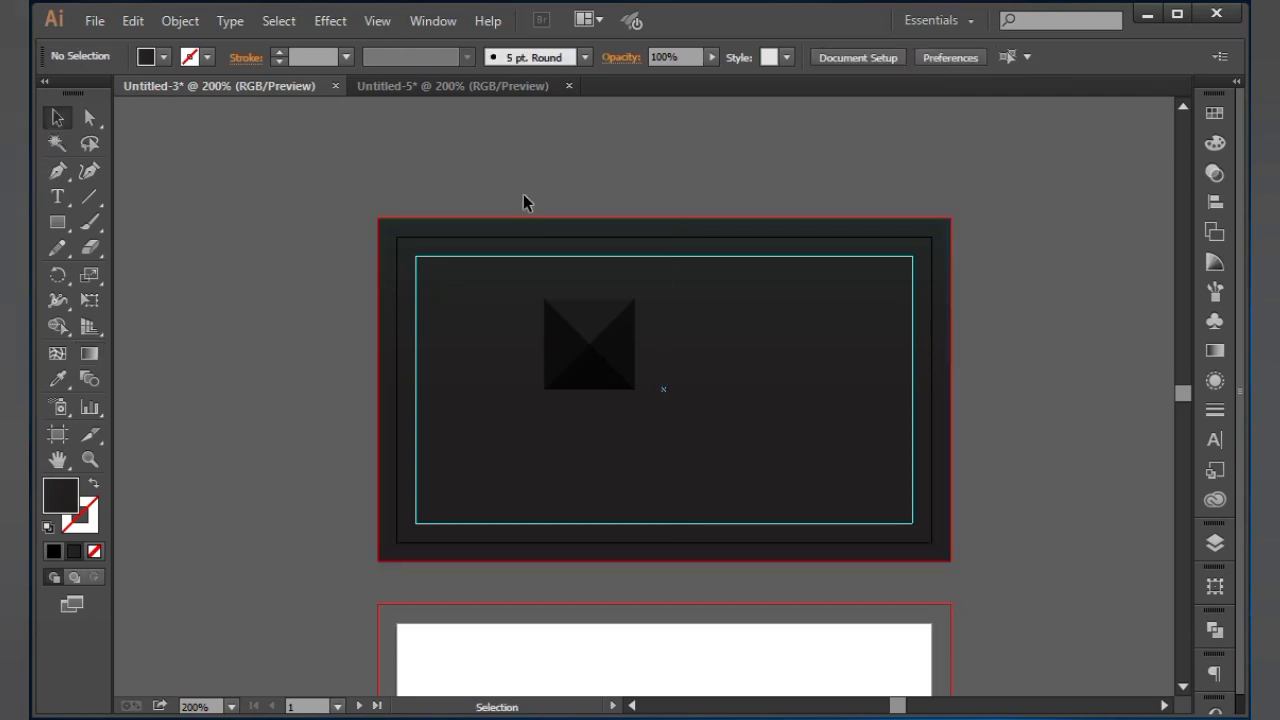
# Move the faceted square into the upper-left corner of the card's bleed area and bring it to the front
pyautogui.click(610, 346)
pyautogui.moveTo(603, 350); pyautogui.dragTo(440, 268)
pyautogui.click(466, 189)
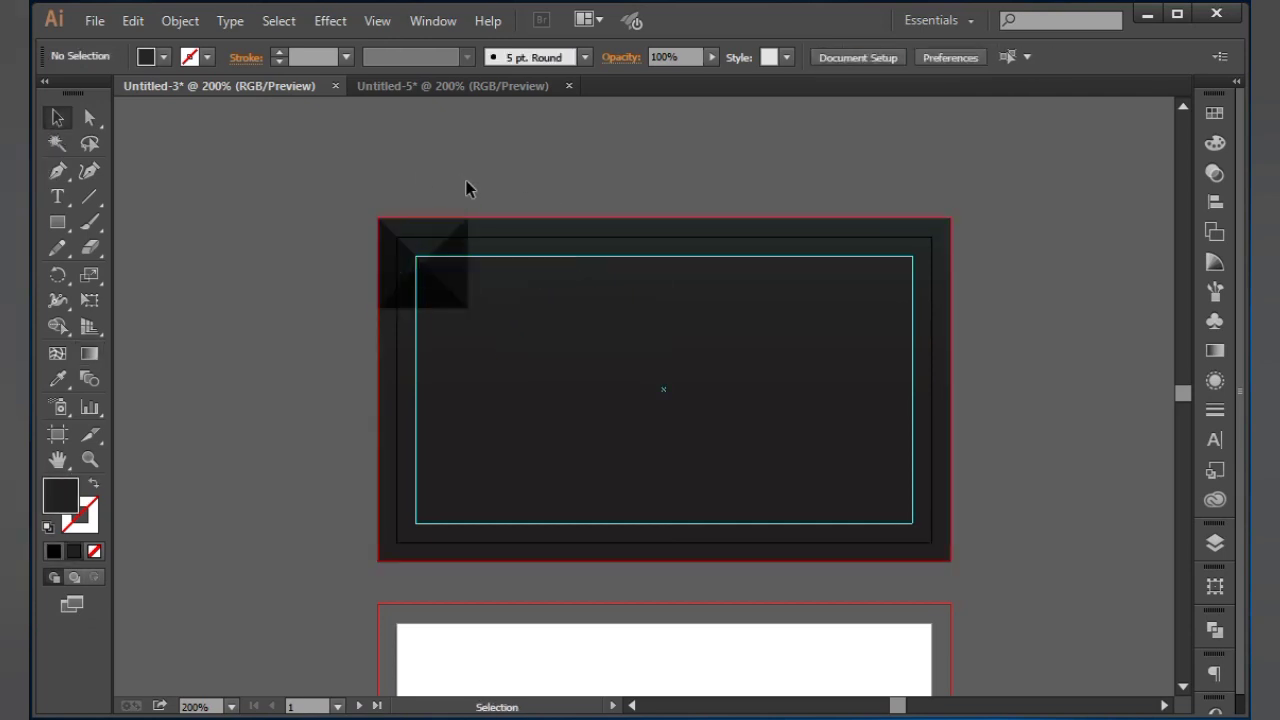
pyautogui.click(451, 284)
pyautogui.rightClick(451, 263)
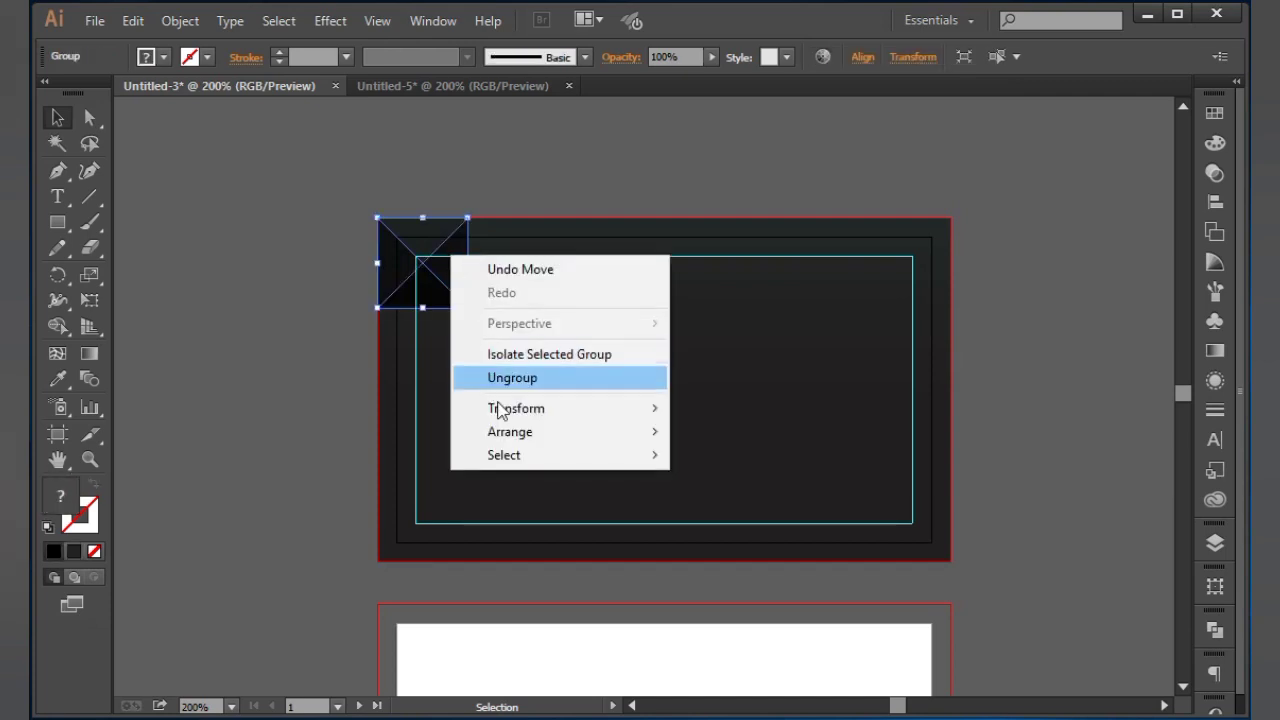
pyautogui.moveTo(506, 432)
pyautogui.click(710, 432)
pyautogui.click(584, 160)
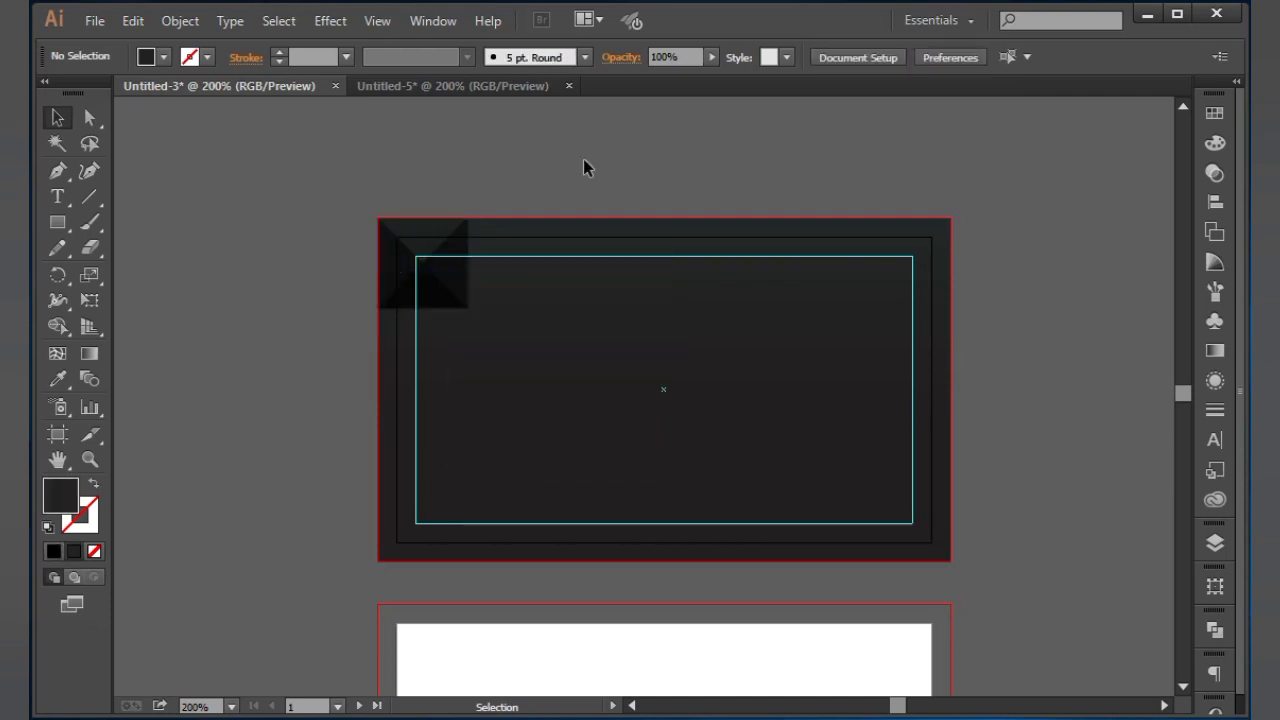
# Ungroup the faceted square and move its rotated copy aside along the card's top edge
pyautogui.hotkey('ctrl', '+')
pyautogui.hotkey('ctrl', '+')
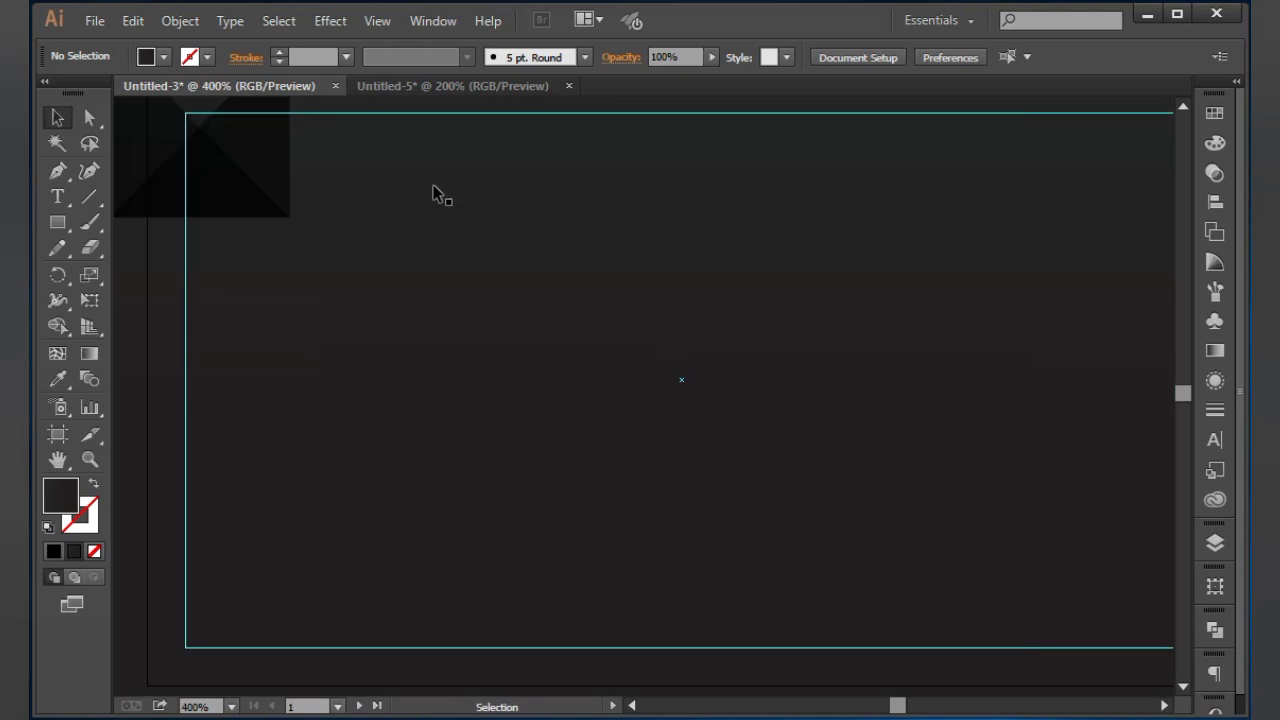
pyautogui.press('space')
pyautogui.moveTo(438, 192); pyautogui.dragTo(655, 408)
pyautogui.click(497, 355)
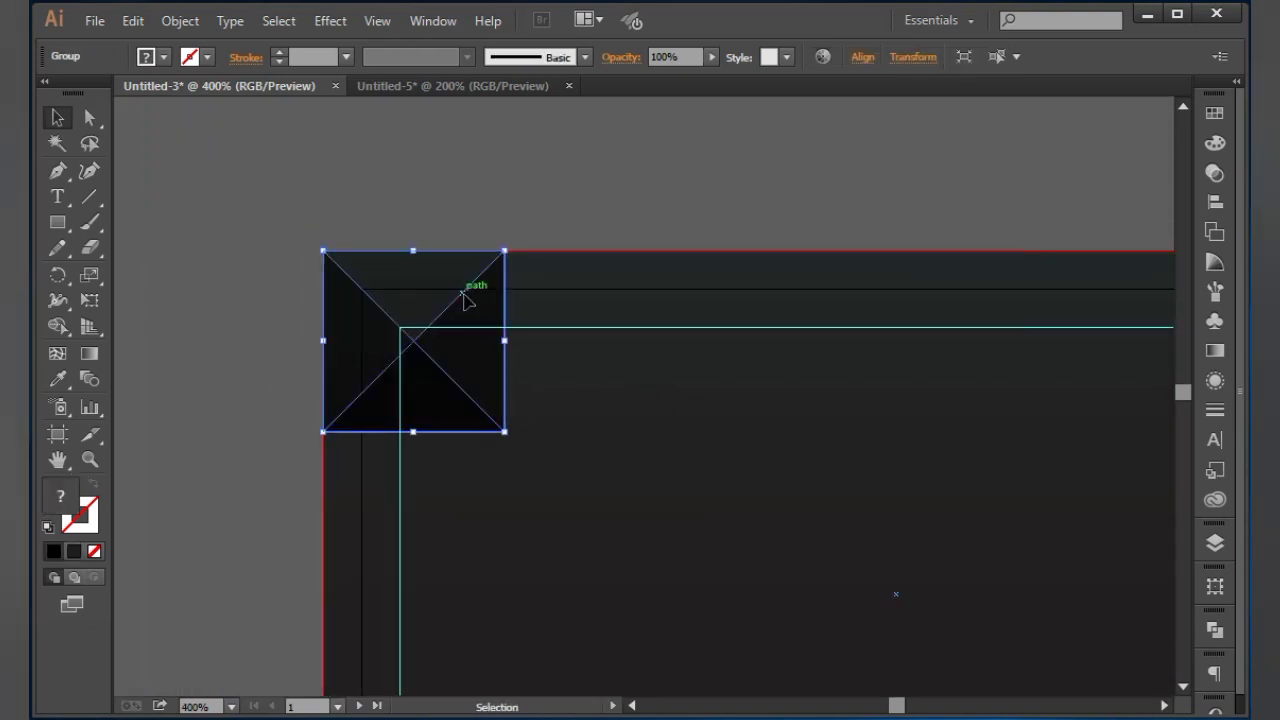
pyautogui.rightClick(463, 300)
pyautogui.click(520, 420)
pyautogui.click(514, 297)
pyautogui.moveTo(528, 320); pyautogui.dragTo(628, 320)
# Set the blending mode of the light triangle in the card's upper-left corner to Normal
pyautogui.click(406, 303)
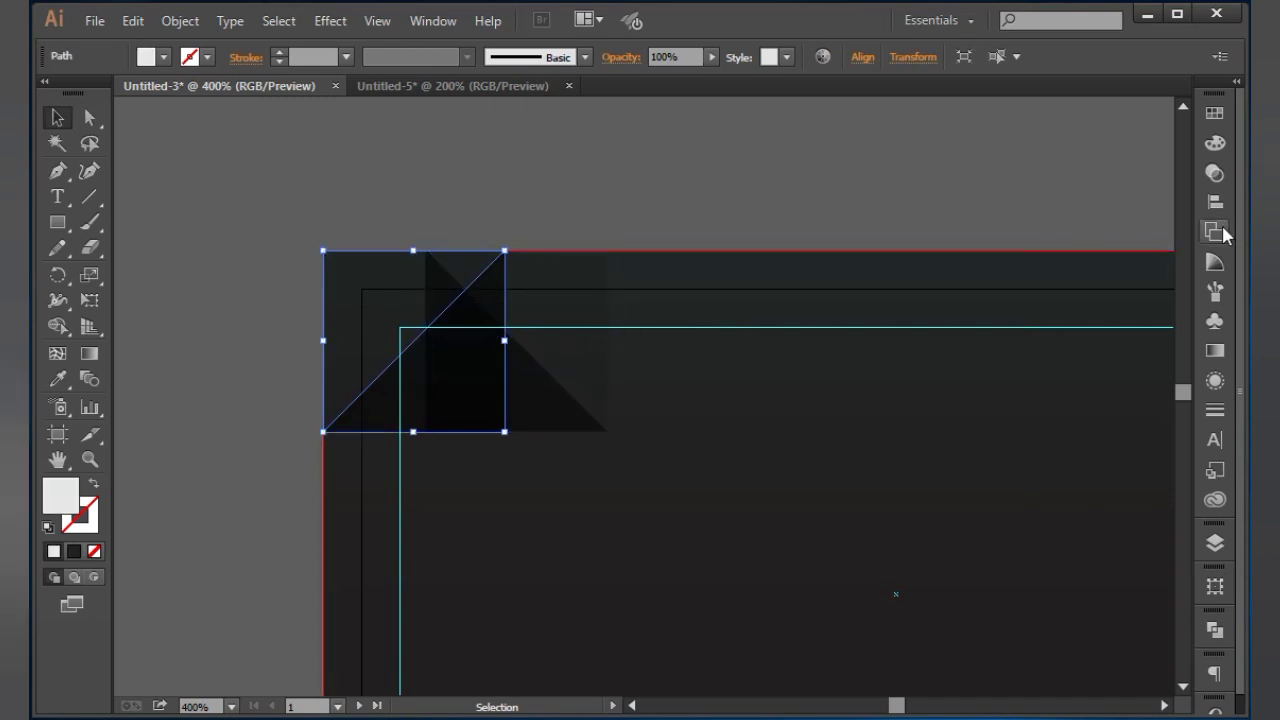
pyautogui.click(1215, 172)
pyautogui.click(995, 125)
pyautogui.click(991, 150)
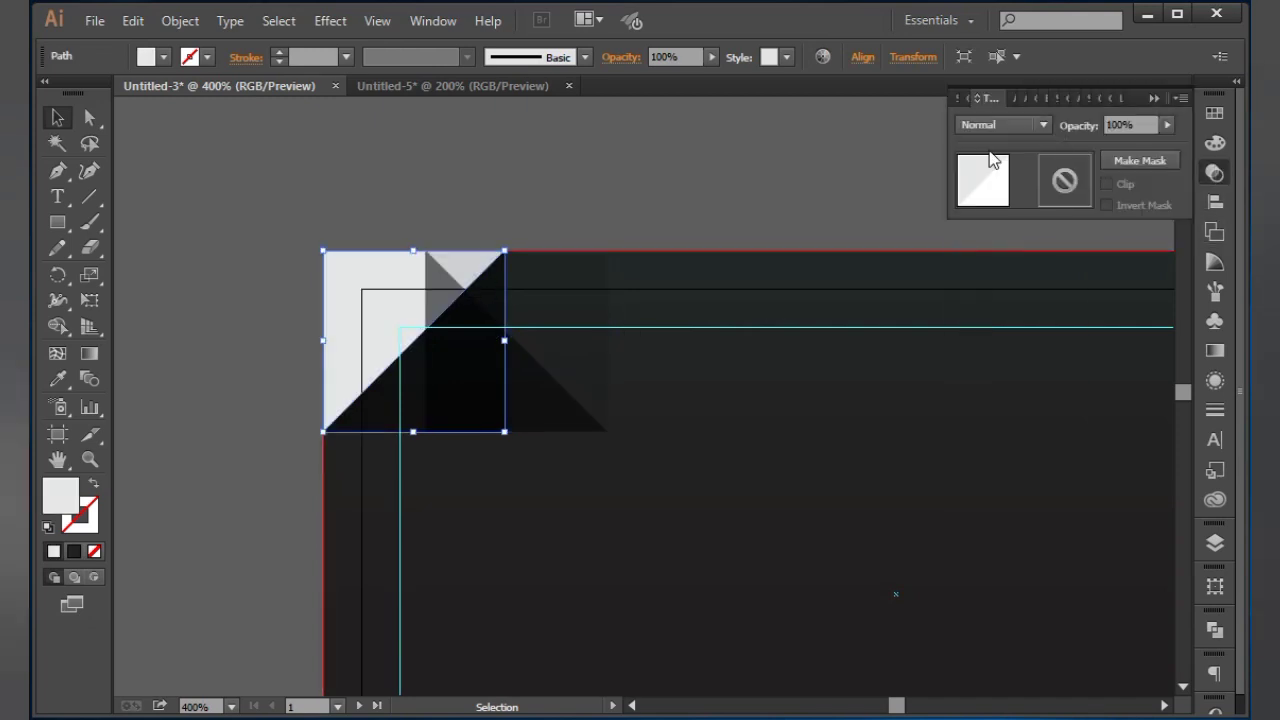
pyautogui.click(1156, 97)
pyautogui.click(848, 160)
# Move the rotated copy back exactly over the corner square, undoing any extra shift
pyautogui.moveTo(529, 332); pyautogui.dragTo(429, 346)
pyautogui.click(474, 220)
pyautogui.click(433, 280)
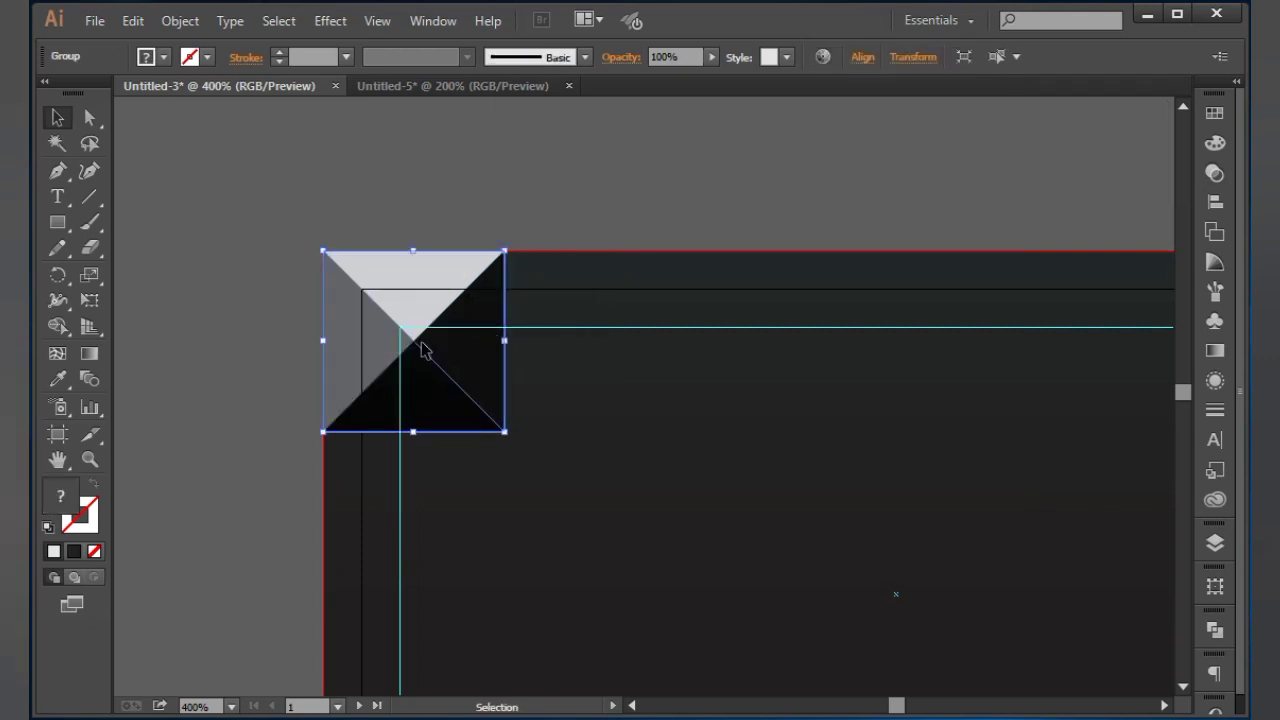
pyautogui.moveTo(414, 330); pyautogui.dragTo(498, 324)
pyautogui.hotkey('ctrl', 'z')
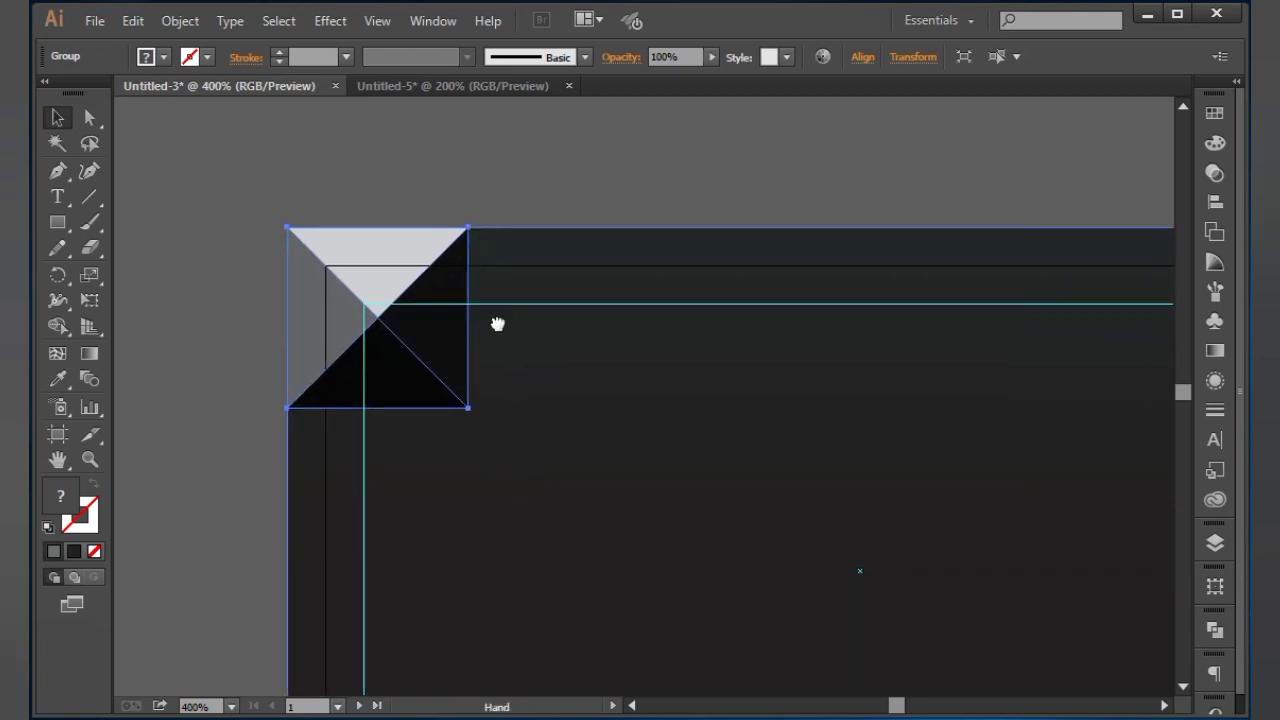
# Duplicate the complete faceted square horizontally, placing the copy flush beside the corner one
pyautogui.hotkey('ctrl', '-')
pyautogui.hotkey('ctrl', '-')
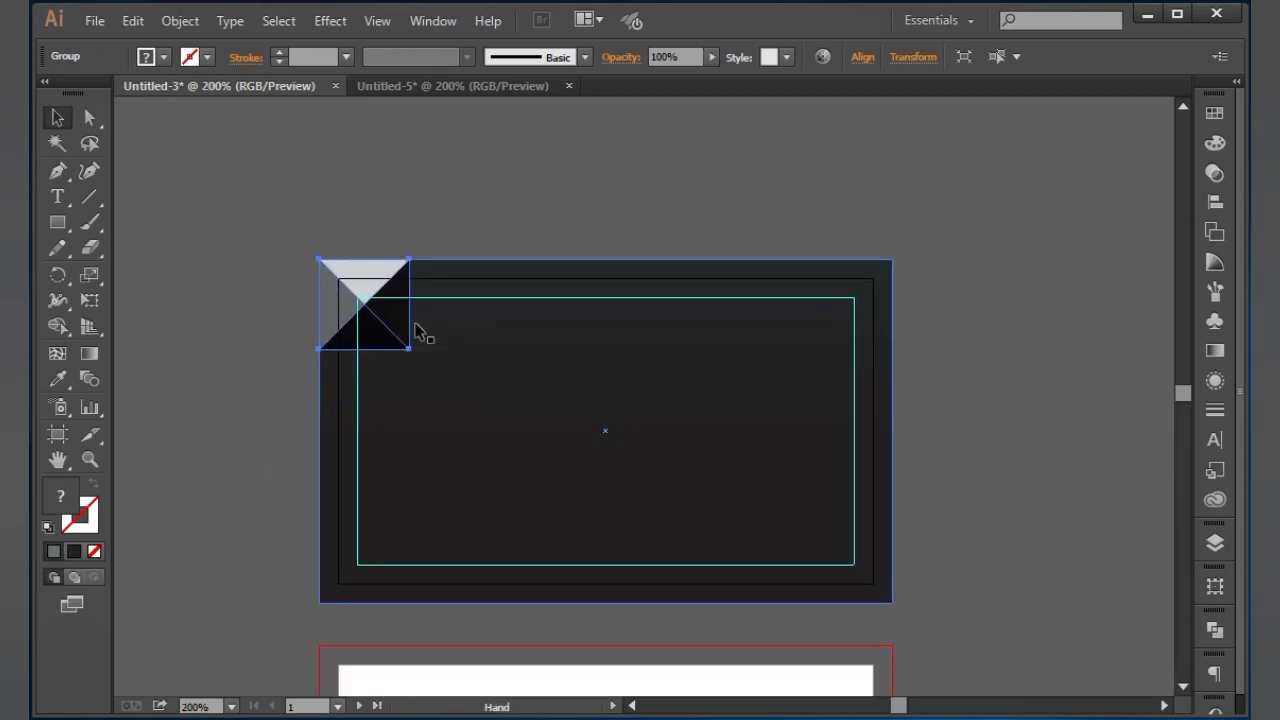
pyautogui.moveTo(362, 303); pyautogui.dragTo(456, 296)
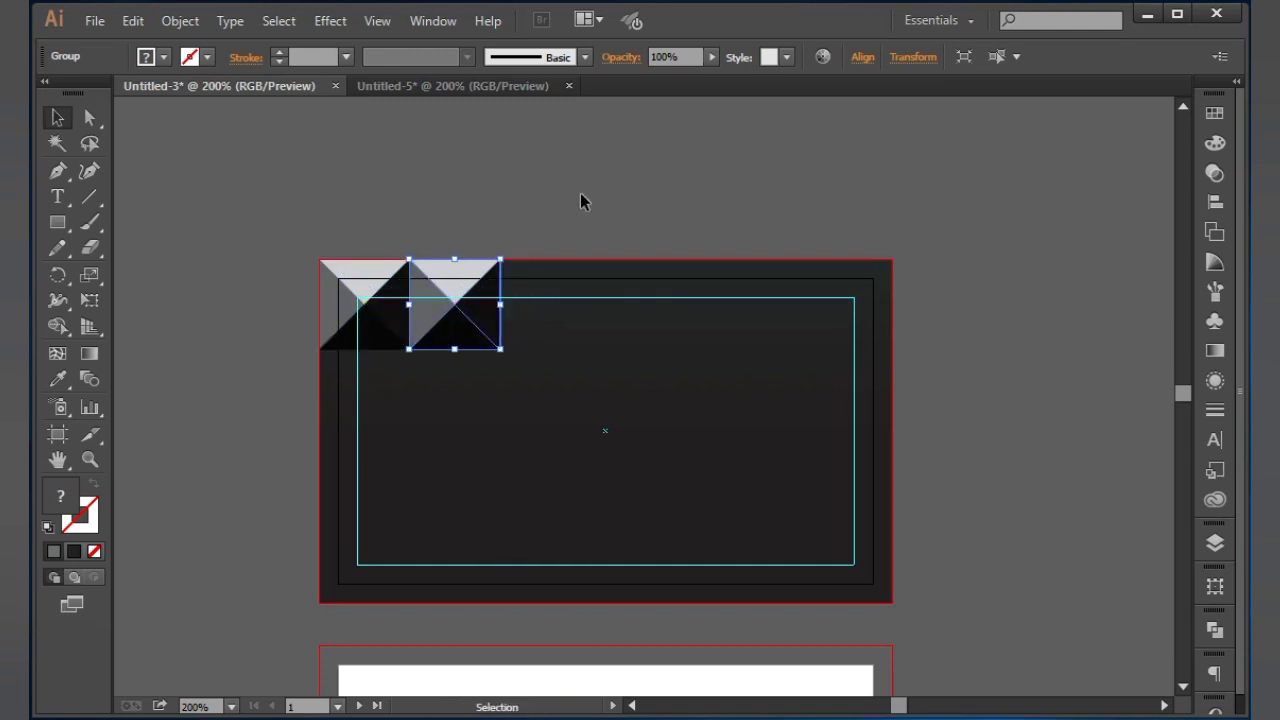
# Repeat the duplication five more times to fill the card's top edge with a row of faceted squares
pyautogui.press('a')
pyautogui.hotkey('ctrl', 'd')
pyautogui.hotkey('ctrl', 'd')
pyautogui.hotkey('ctrl', 'd')
pyautogui.hotkey('ctrl', 'd')
pyautogui.hotkey('ctrl', 'd')
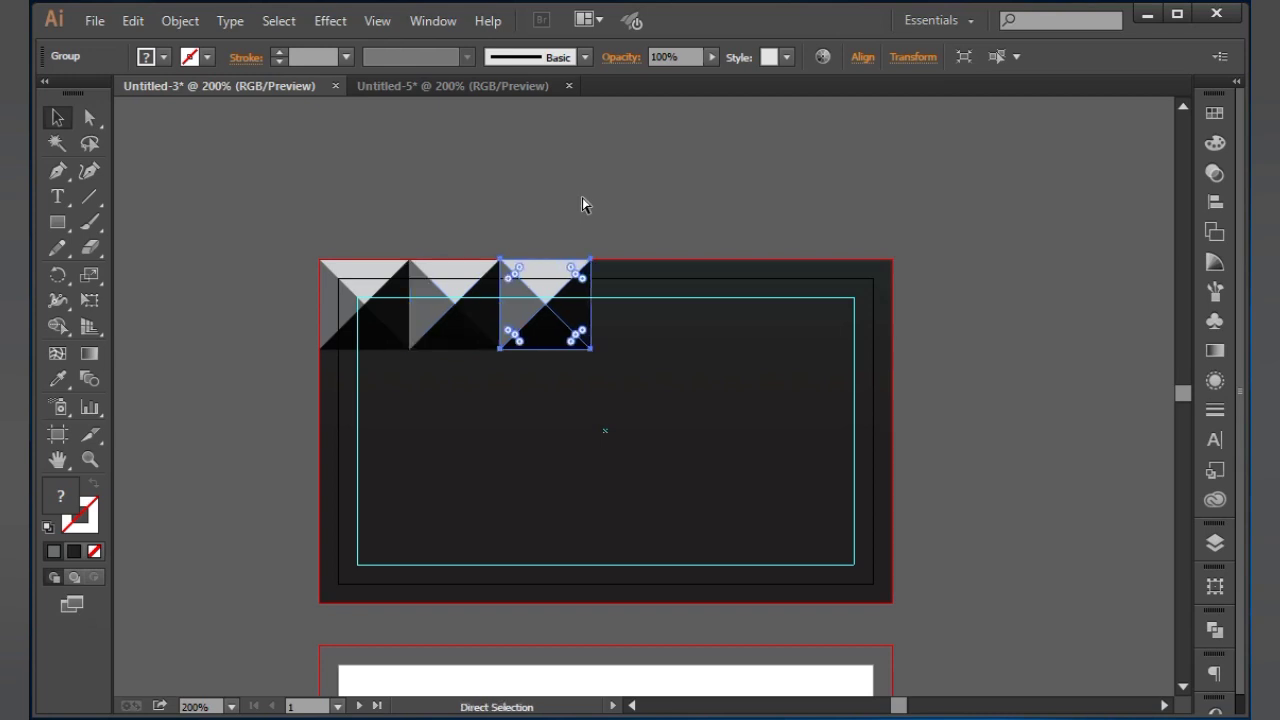
pyautogui.press('v')
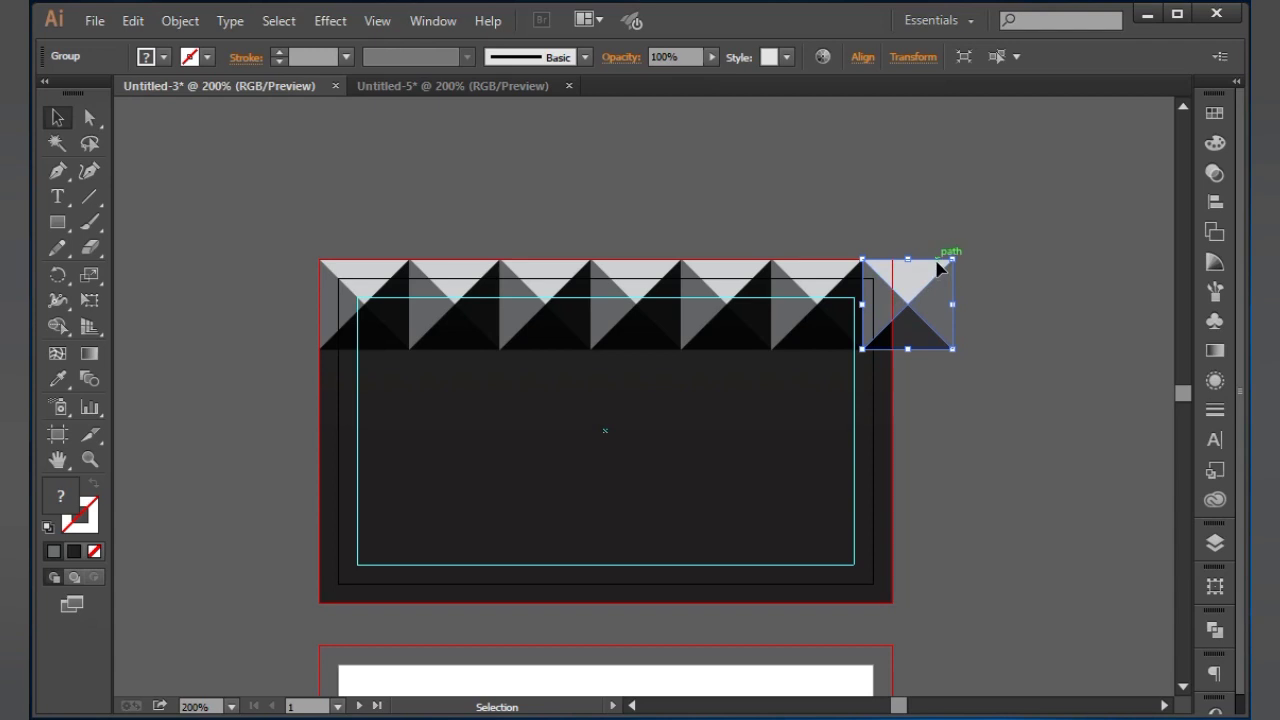
# Duplicate the row of faceted squares flush below itself and repeat the copy until four rows cover the card
pyautogui.moveTo(266, 237); pyautogui.dragTo(903, 418)
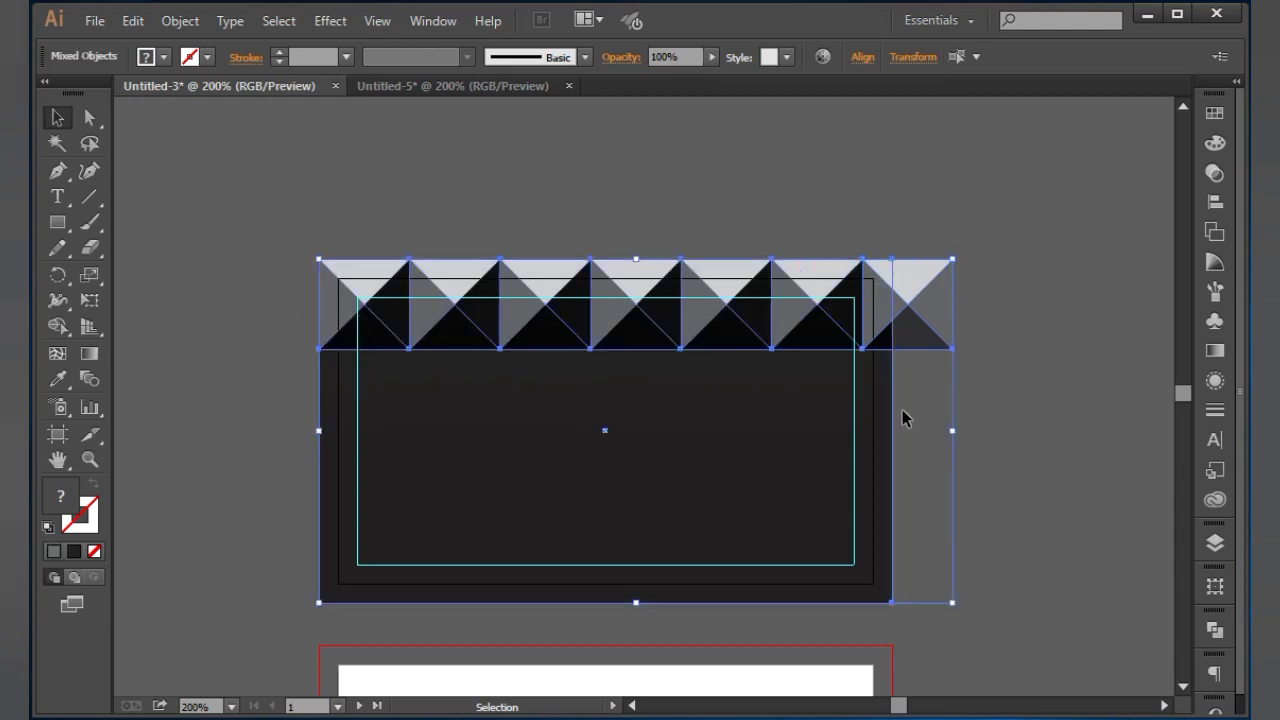
pyautogui.keyDown('shift'); pyautogui.click(708, 455); pyautogui.keyUp('shift')
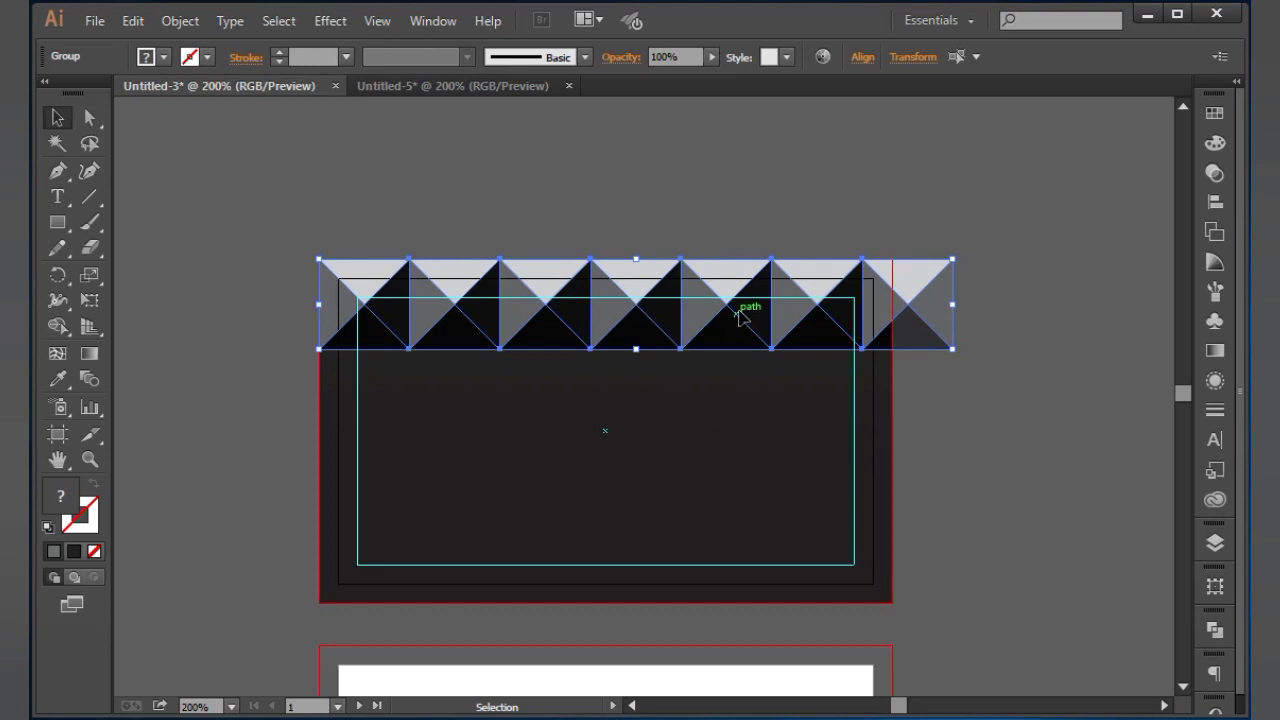
pyautogui.moveTo(737, 311); pyautogui.dragTo(739, 340)
pyautogui.moveTo(745, 377); pyautogui.dragTo(741, 417)
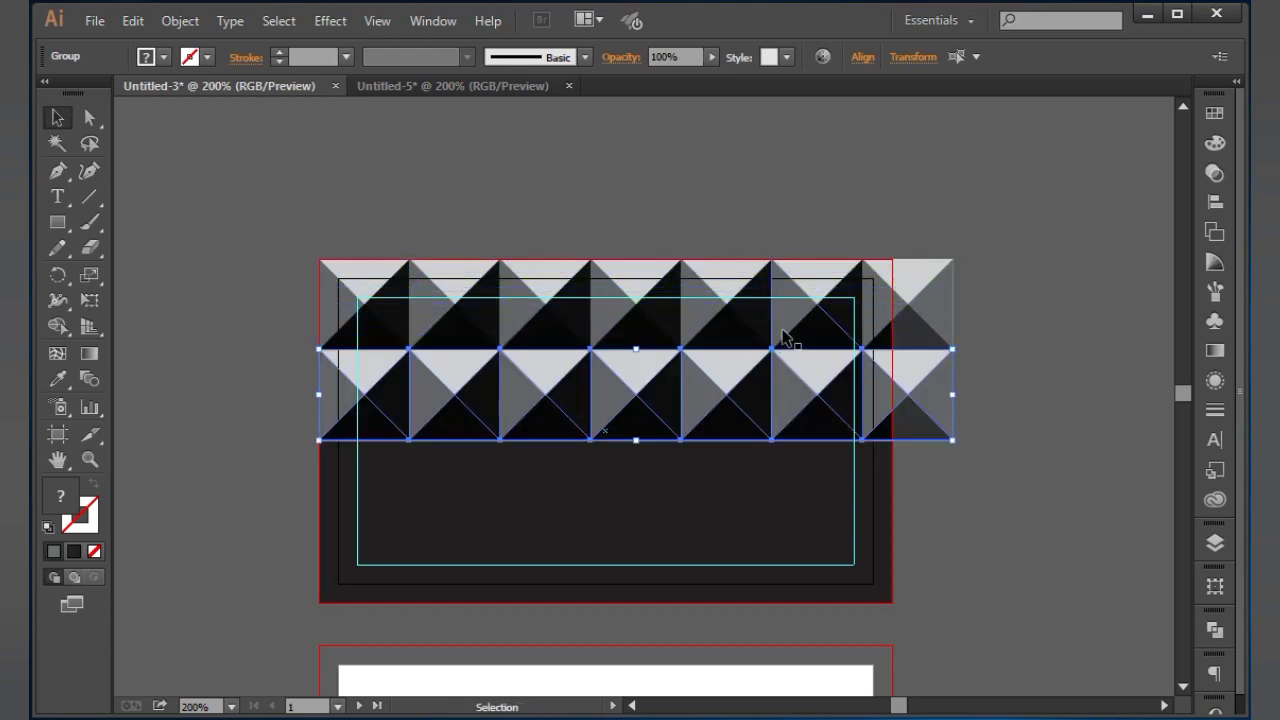
pyautogui.hotkey('ctrl', 'd')
pyautogui.hotkey('ctrl', 'd')
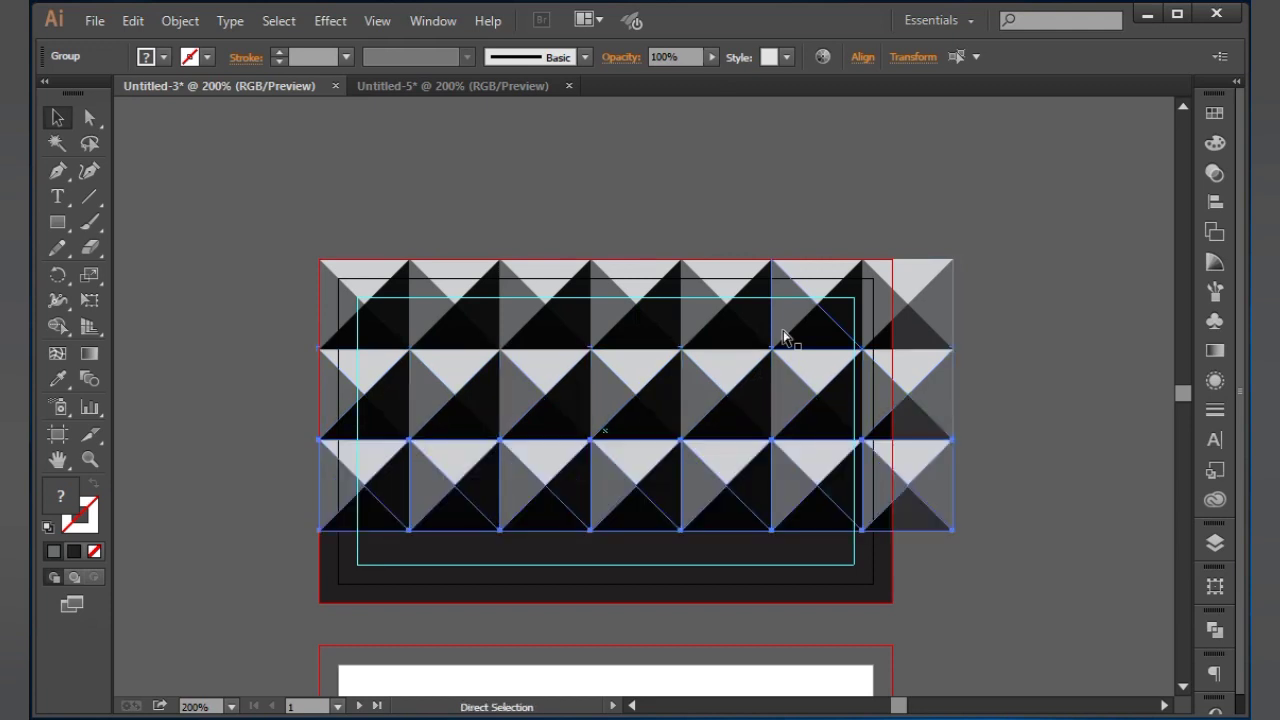
pyautogui.moveTo(826, 390); pyautogui.dragTo(766, 294)
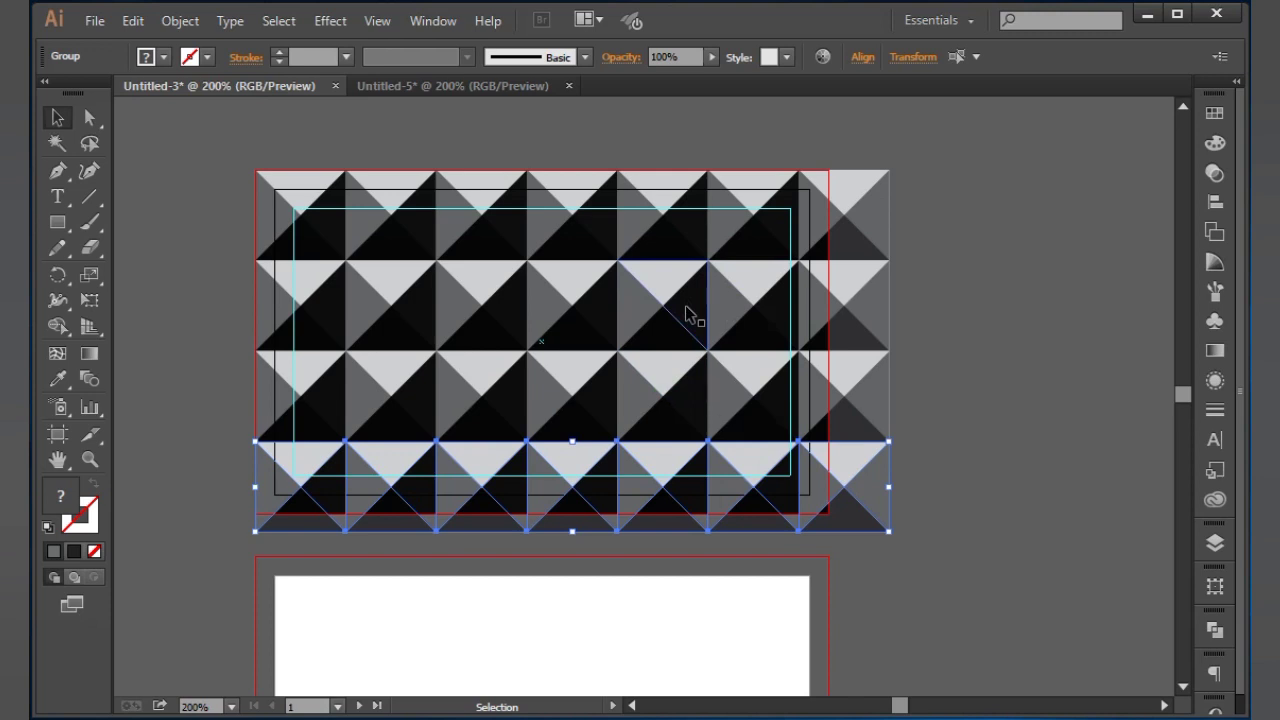
# Select every faceted square in all four rows without the dark background and group them into one pattern
pyautogui.moveTo(980, 556); pyautogui.dragTo(255, 135)
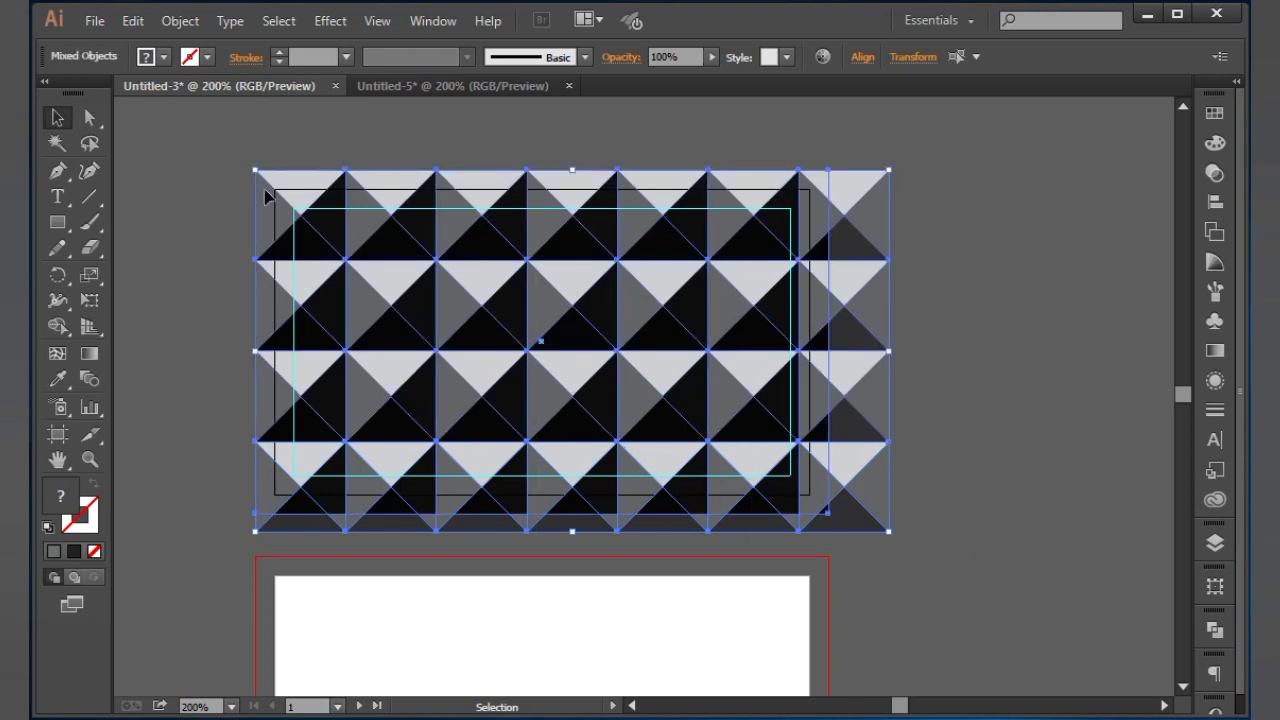
pyautogui.click(333, 157)
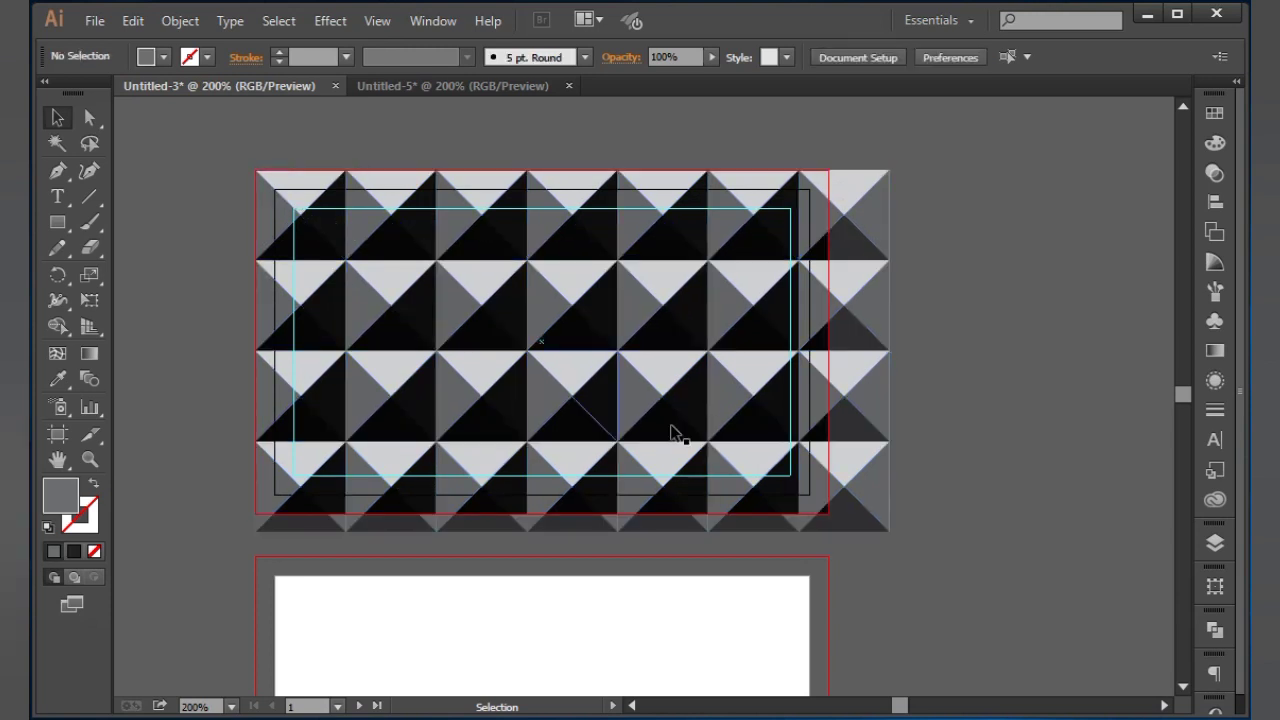
pyautogui.click(858, 497)
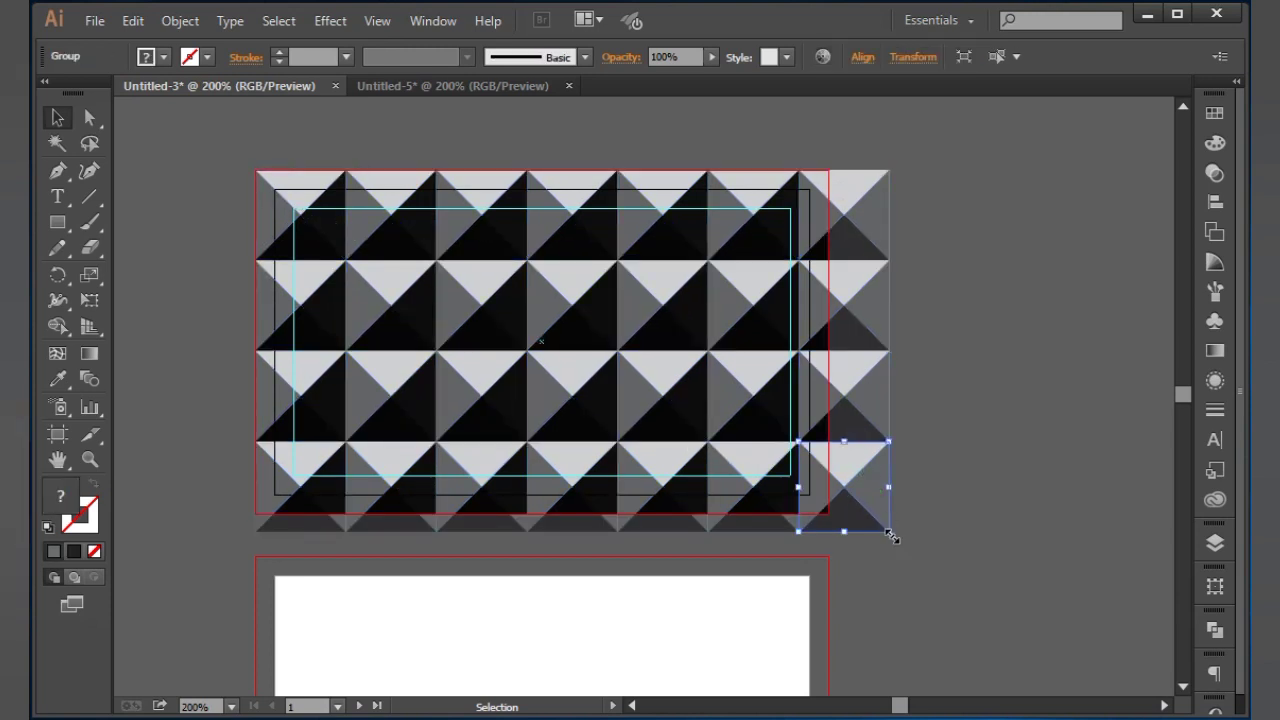
pyautogui.keyDown('shift'); pyautogui.click(851, 185); pyautogui.keyUp('shift')
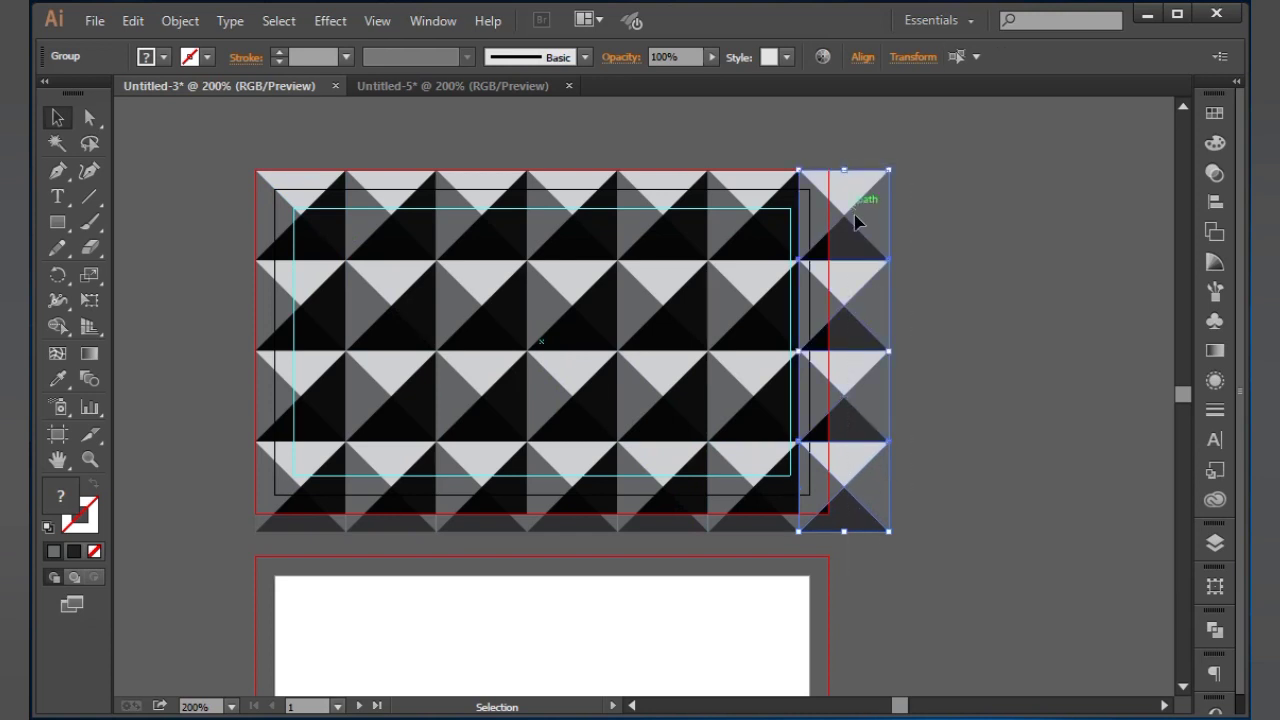
pyautogui.keyDown('shift'); pyautogui.click(760, 203); pyautogui.keyUp('shift')
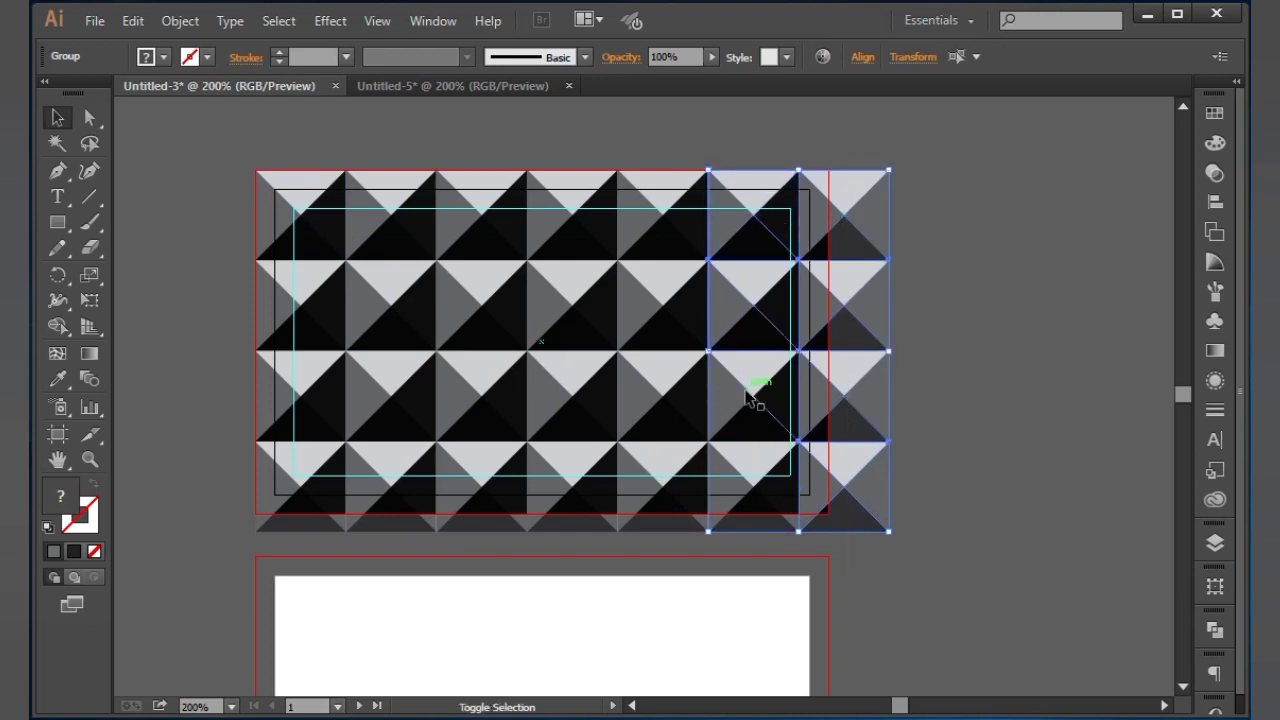
pyautogui.keyDown('shift'); pyautogui.click(651, 343); pyautogui.keyUp('shift')
pyautogui.keyDown('shift'); pyautogui.click(594, 223); pyautogui.keyUp('shift')
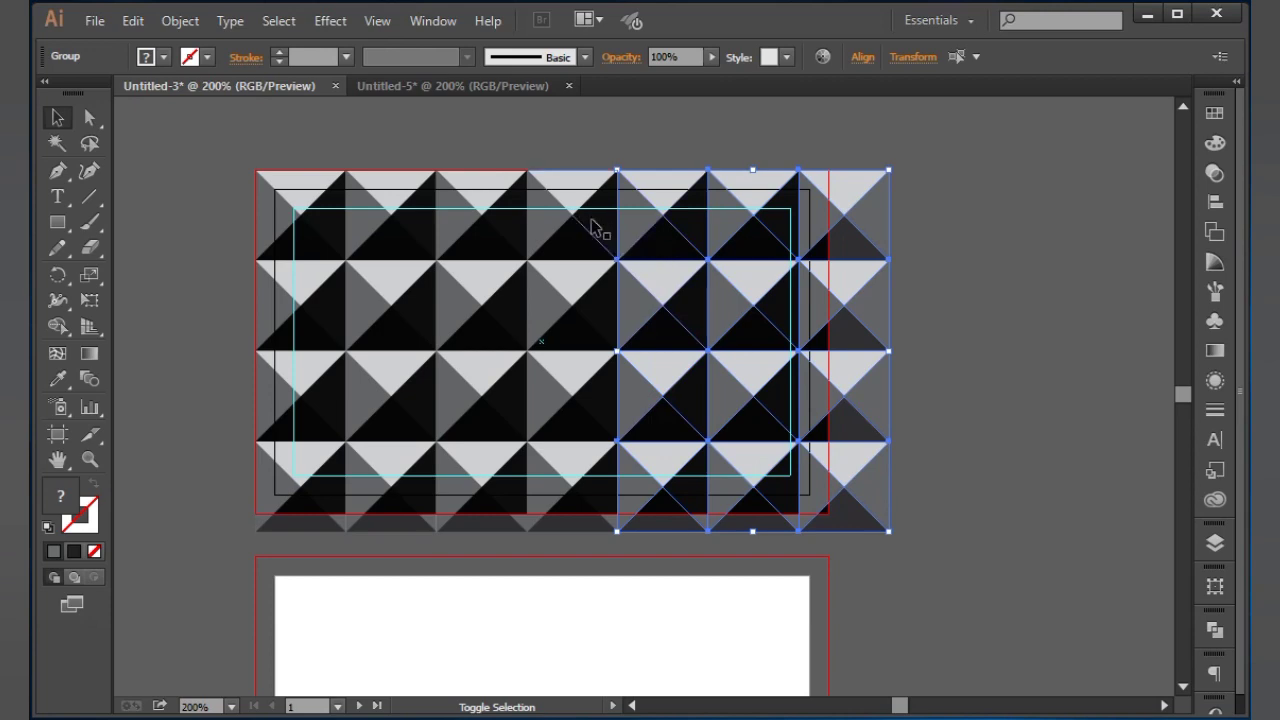
pyautogui.keyDown('shift'); pyautogui.click(585, 396); pyautogui.keyUp('shift')
pyautogui.keyDown('shift'); pyautogui.click(568, 484); pyautogui.keyUp('shift')
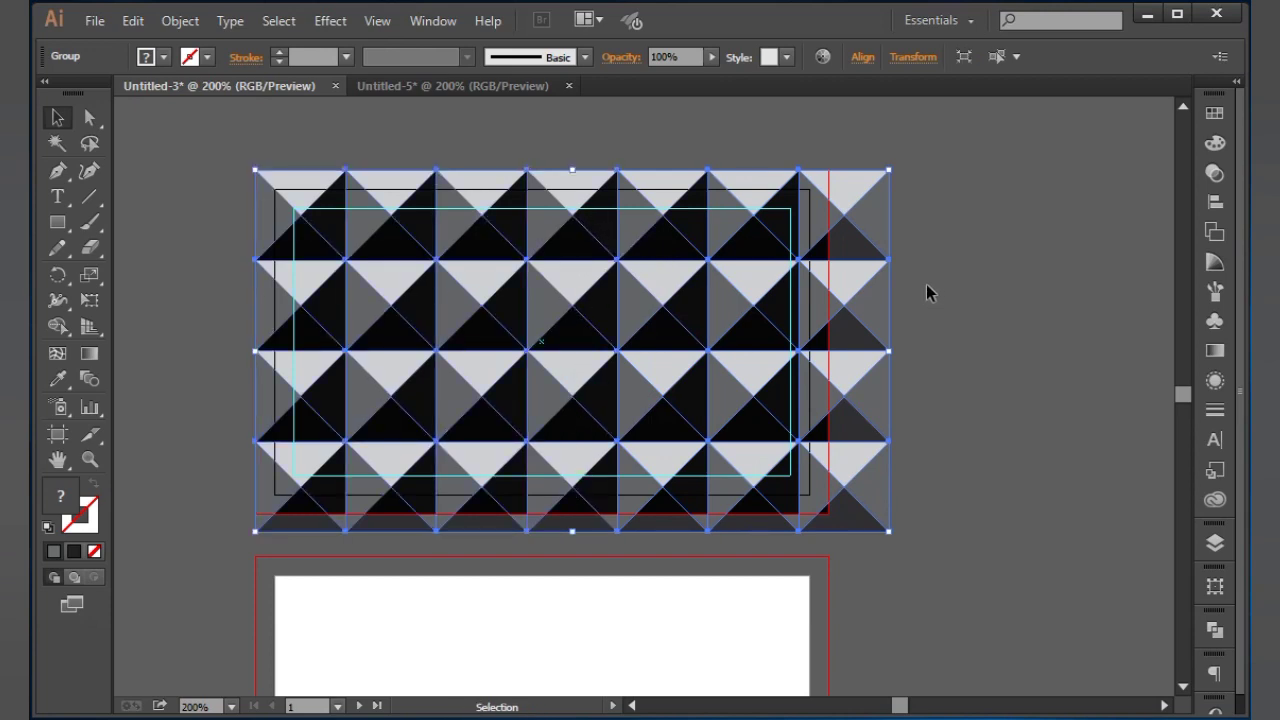
pyautogui.click(928, 288)
# Center the pattern group on the card's dark background both horizontally and vertically
pyautogui.moveTo(778, 317); pyautogui.dragTo(951, 260)
pyautogui.hotkey('ctrl', 'z')
pyautogui.moveTo(731, 371); pyautogui.dragTo(719, 371)
pyautogui.moveTo(676, 276); pyautogui.dragTo(676, 377)
pyautogui.keyDown('shift'); pyautogui.click(674, 255); pyautogui.keyUp('shift')
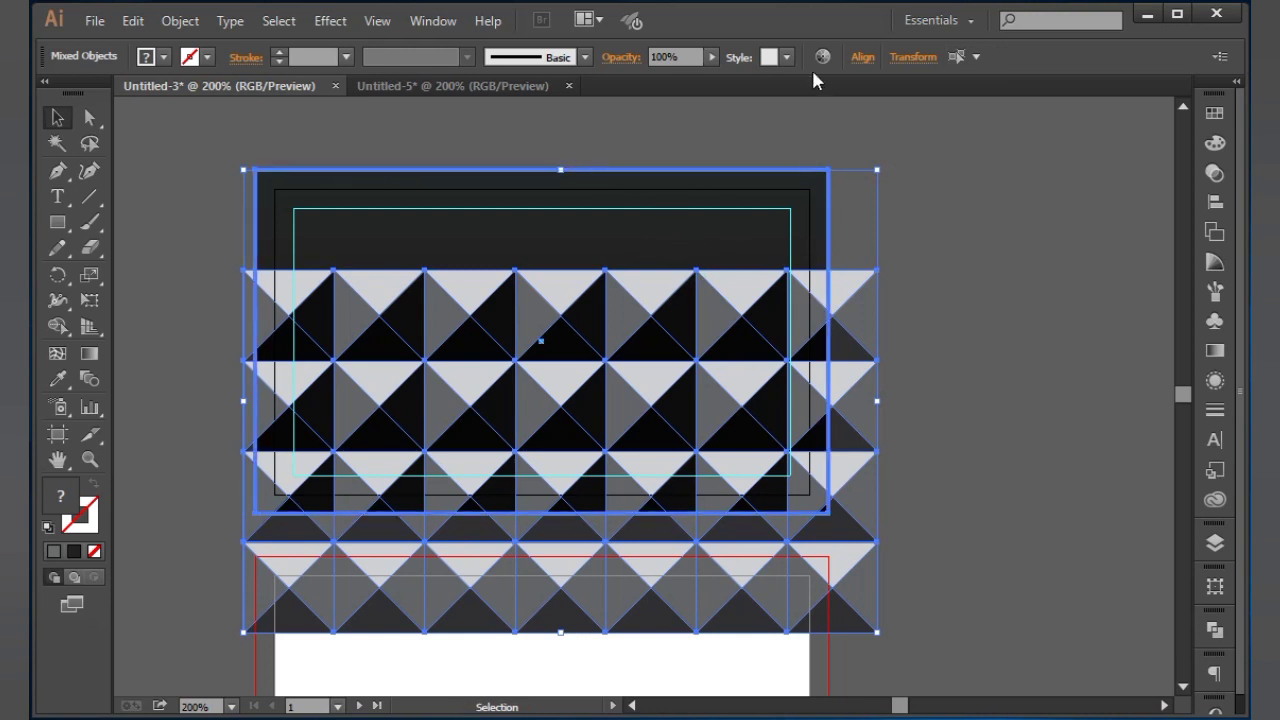
pyautogui.click(862, 58)
pyautogui.click(686, 111)
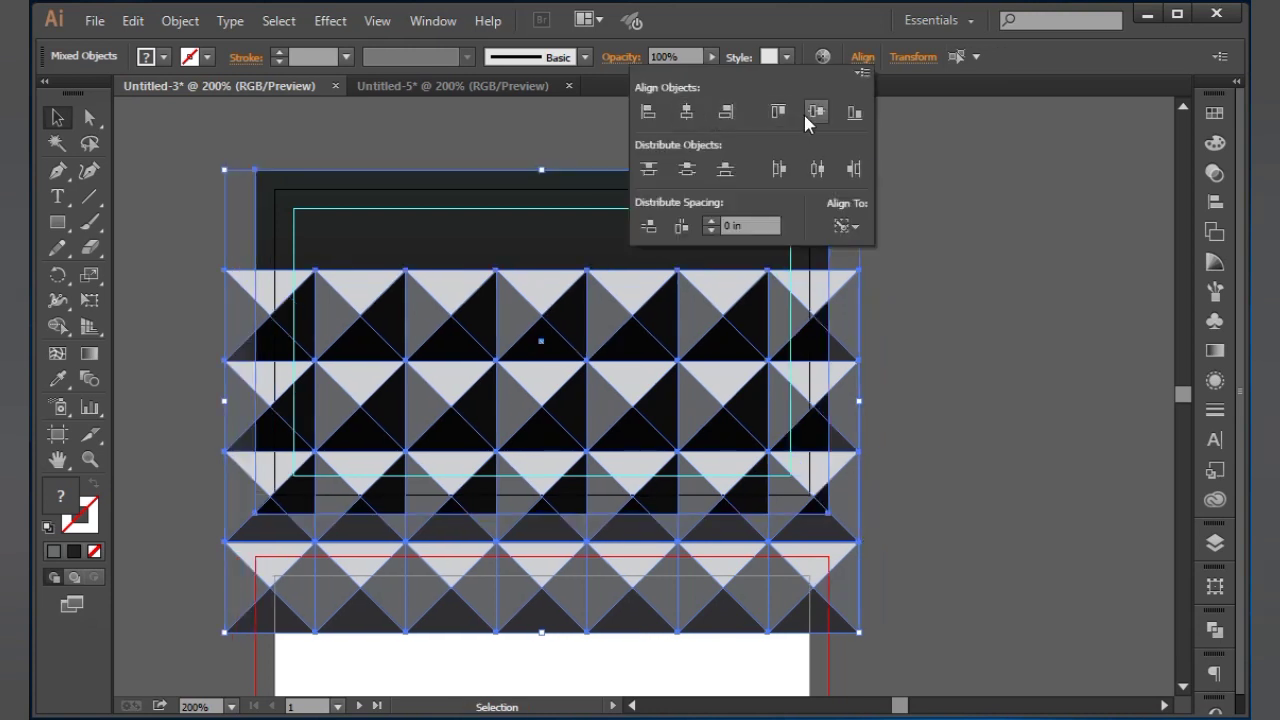
pyautogui.click(812, 111)
pyautogui.click(950, 265)
pyautogui.click(875, 275)
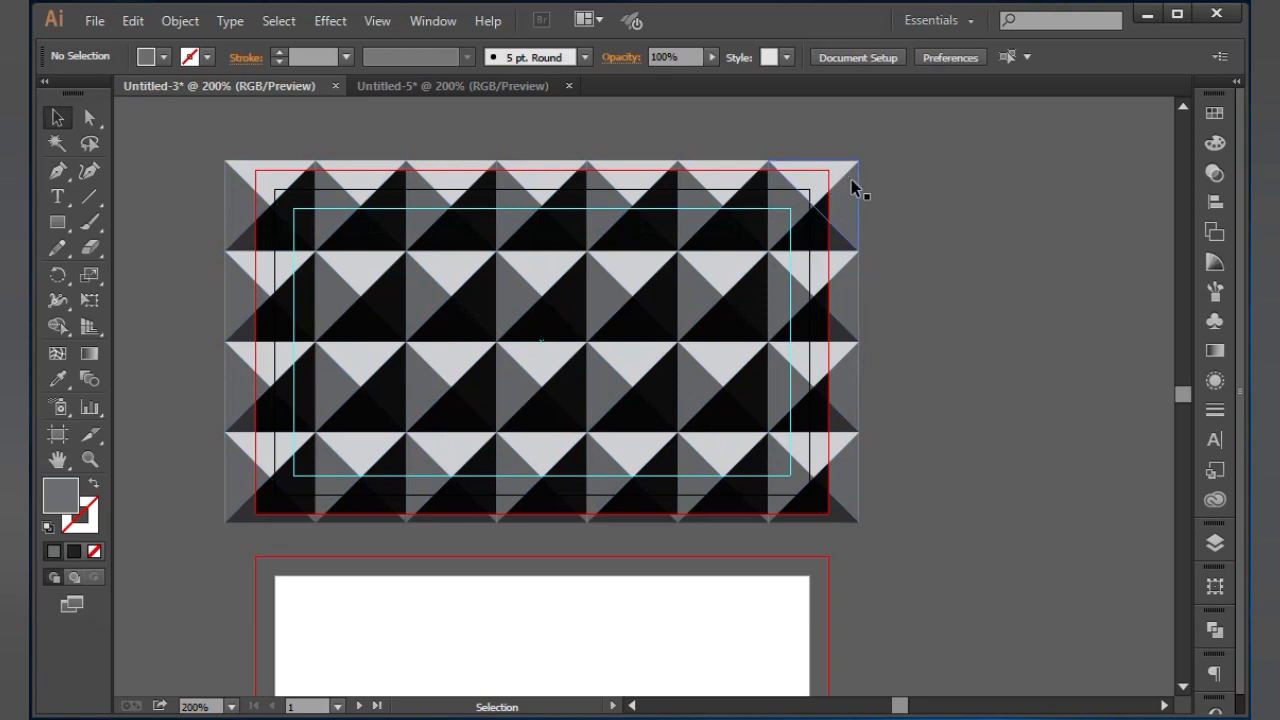
# Draw a 3.75 by 2.25 in rectangle over the pattern, matching the upper card's red bleed outline
pyautogui.click(57, 222)
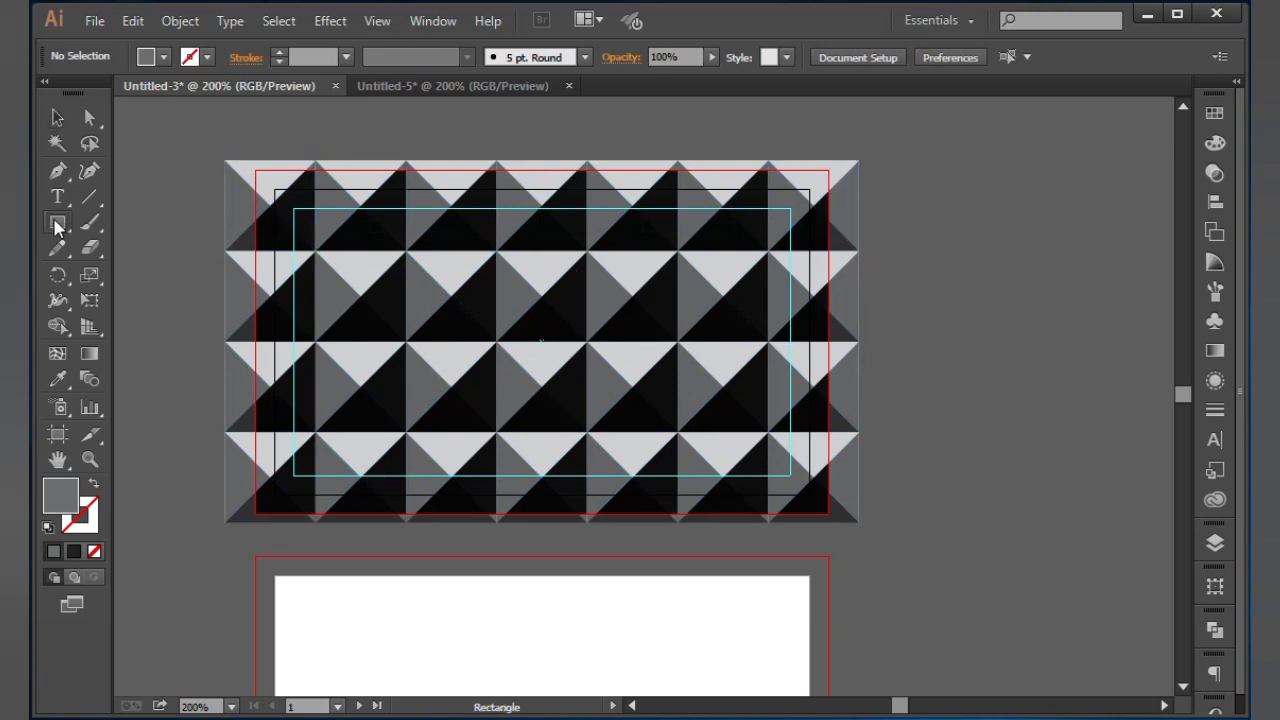
pyautogui.moveTo(256, 170); pyautogui.dragTo(827, 516)
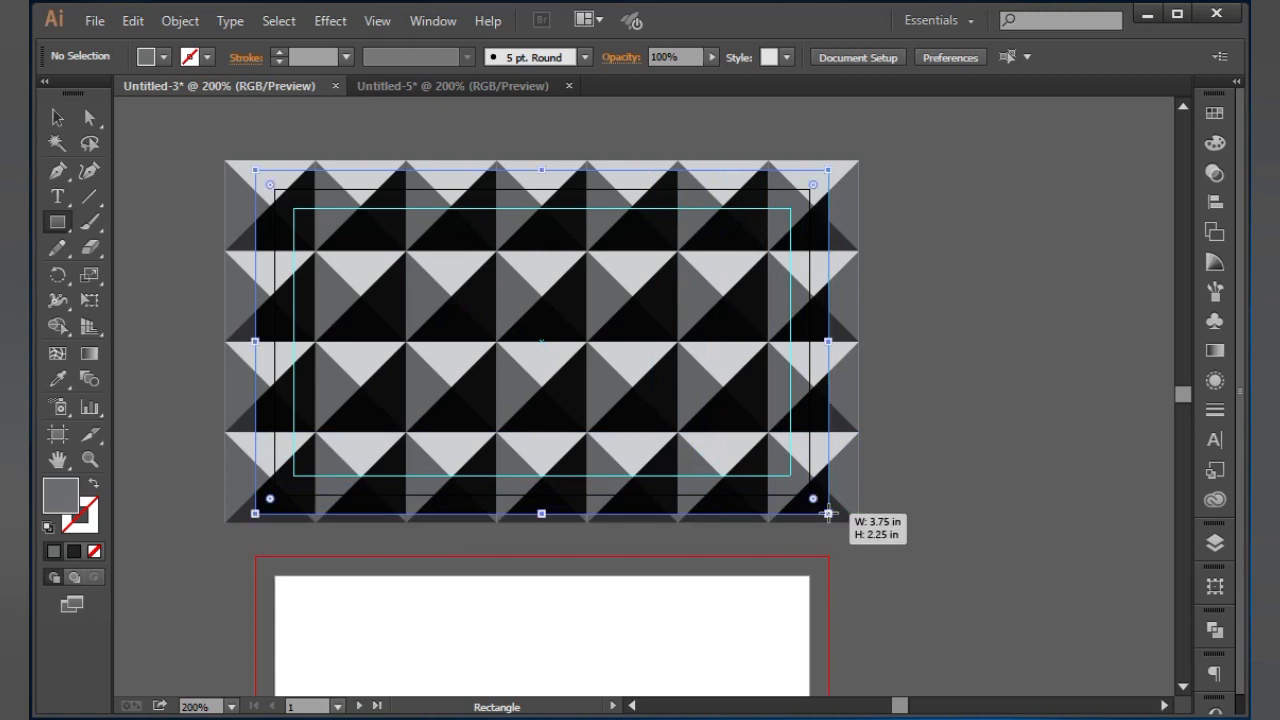
pyautogui.click(58, 118)
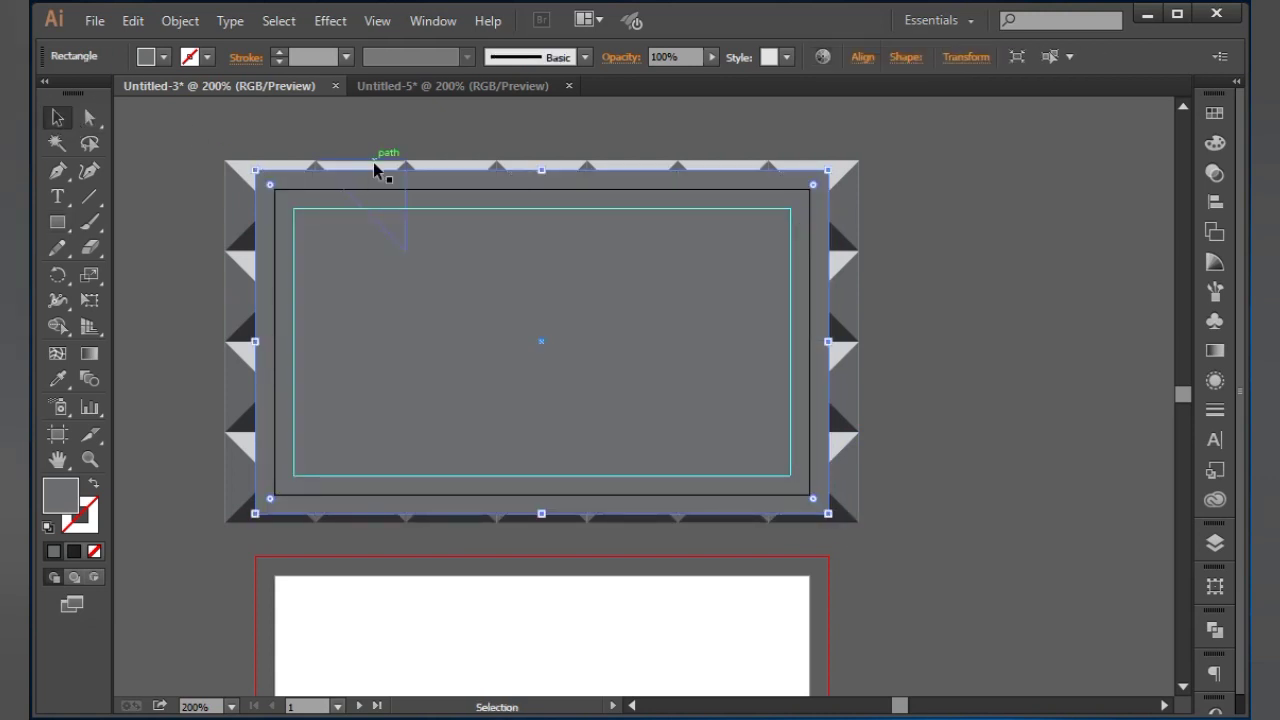
# Clip the pattern group to the bleed-sized rectangle with a clipping mask
pyautogui.hotkey('ctrl', '-')
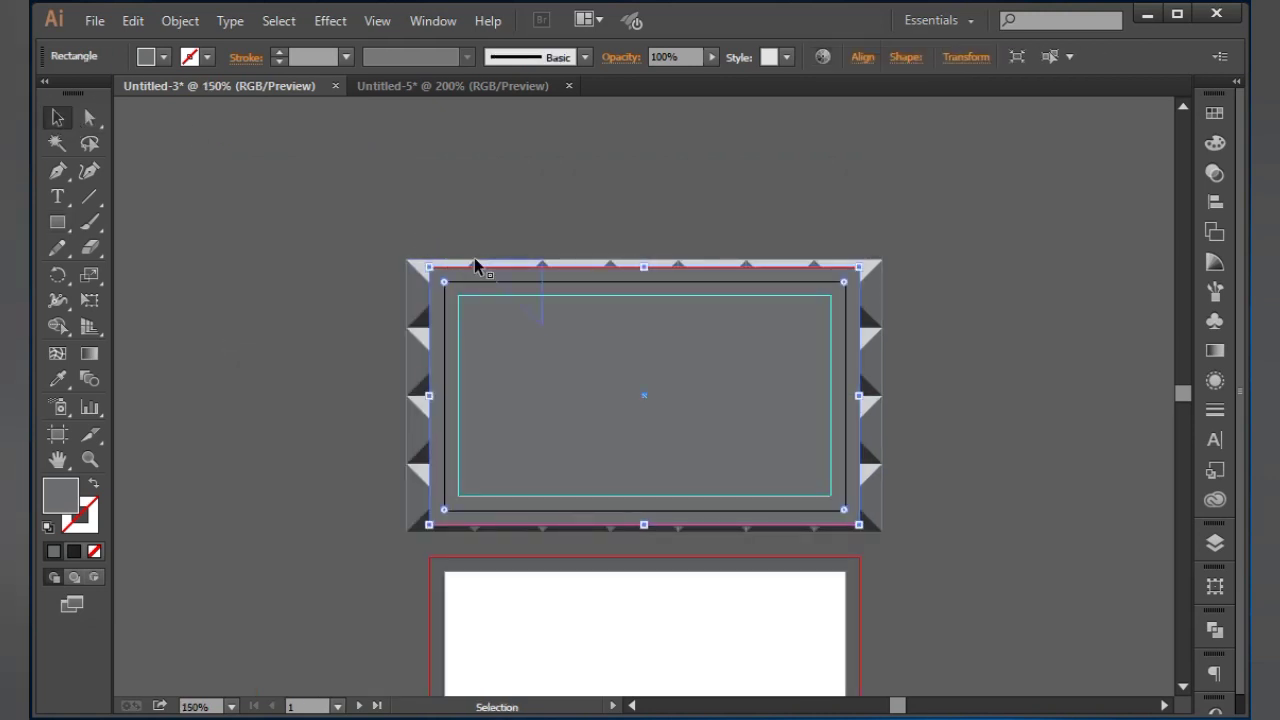
pyautogui.keyDown('shift'); pyautogui.click(474, 262); pyautogui.keyUp('shift')
pyautogui.rightClick(518, 306)
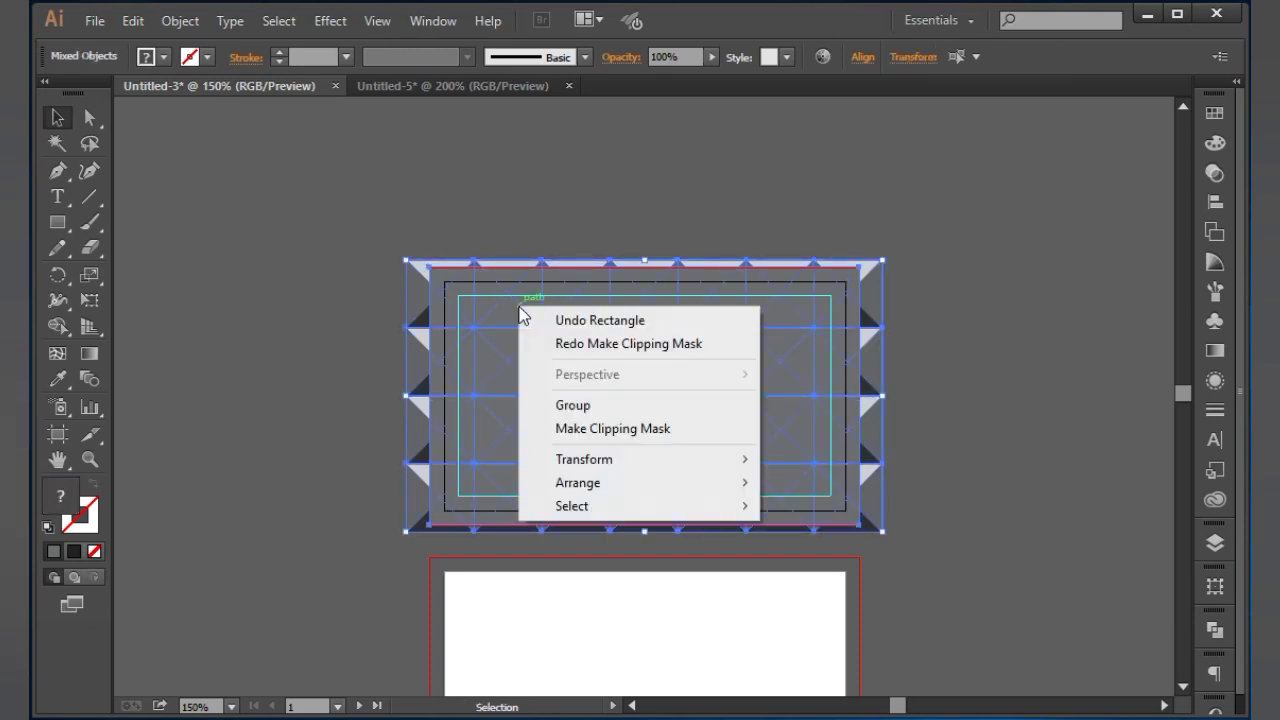
pyautogui.click(593, 432)
pyautogui.click(654, 204)
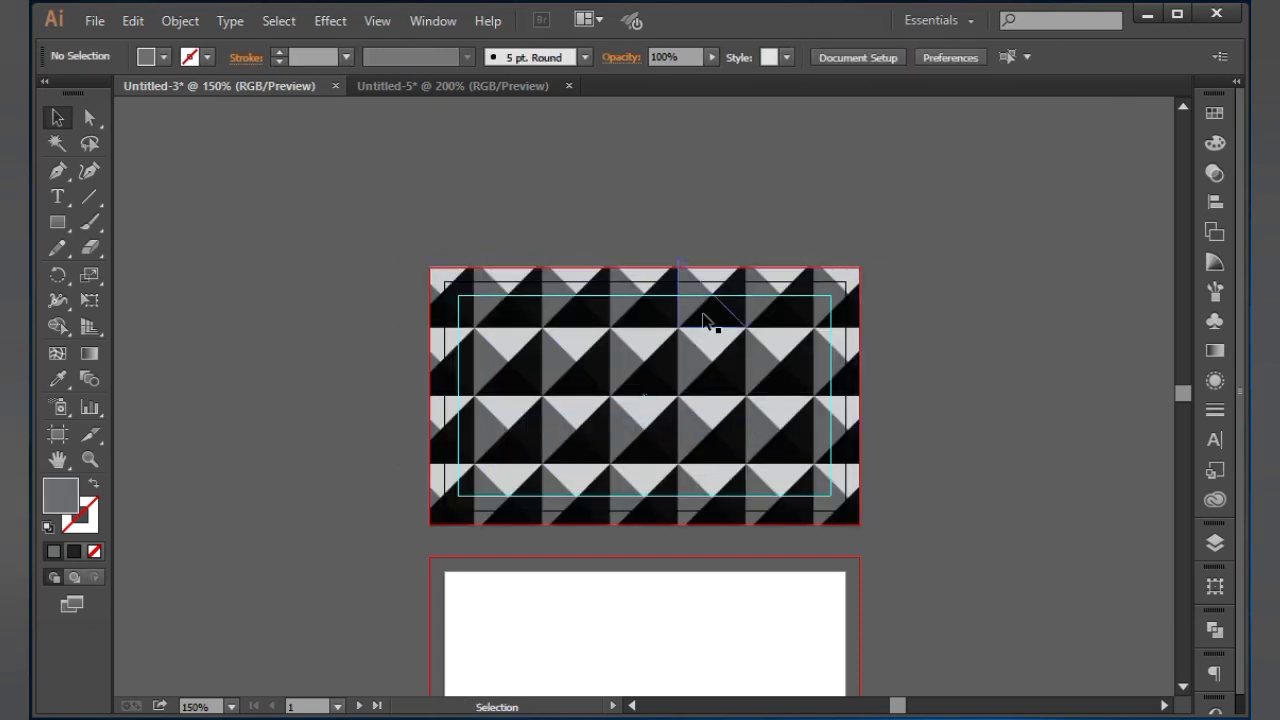
# Set the clipped pattern's blending mode to Overlay
pyautogui.click(705, 318)
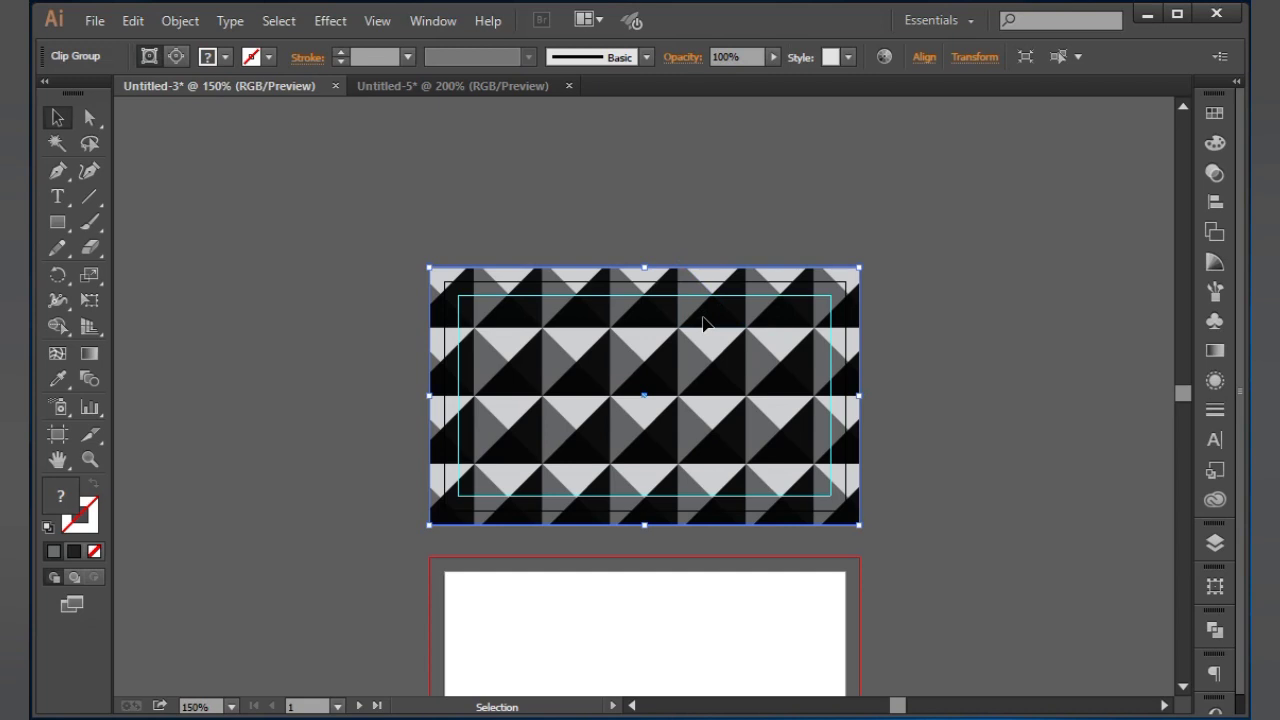
pyautogui.hotkey('ctrl', '-')
pyautogui.hotkey('ctrl', '-')
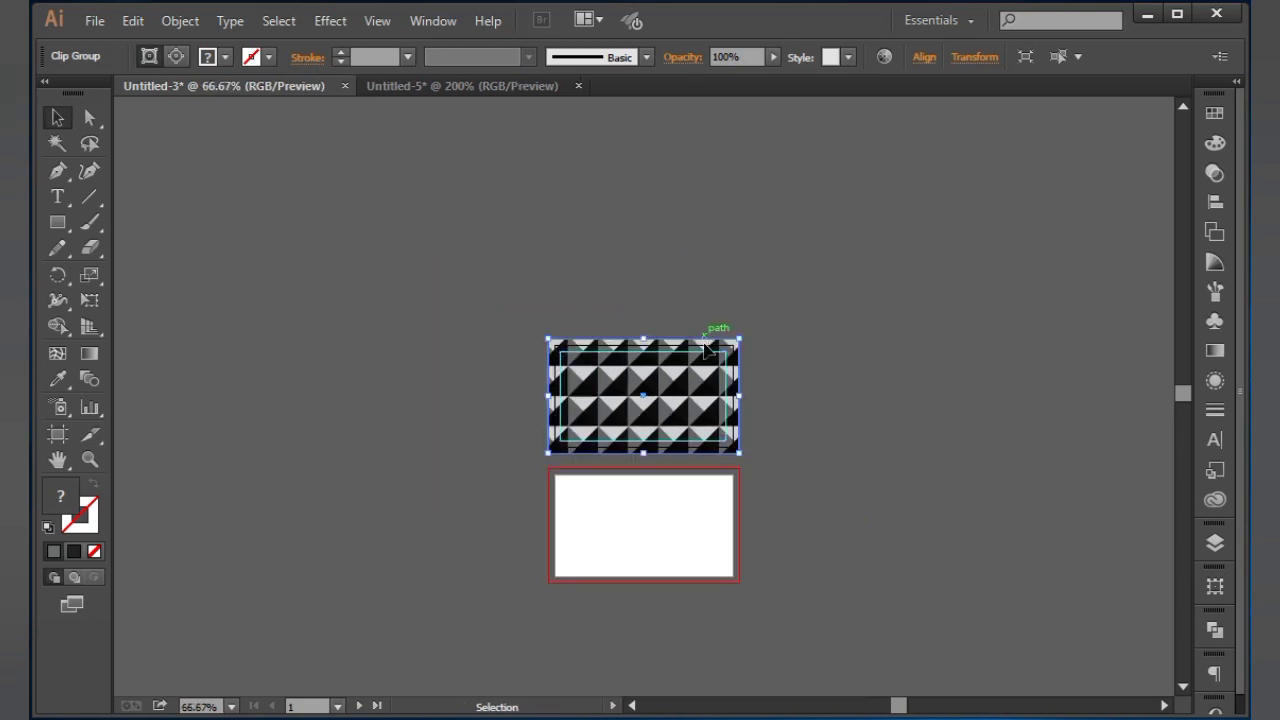
pyautogui.click(1215, 173)
pyautogui.click(1003, 125)
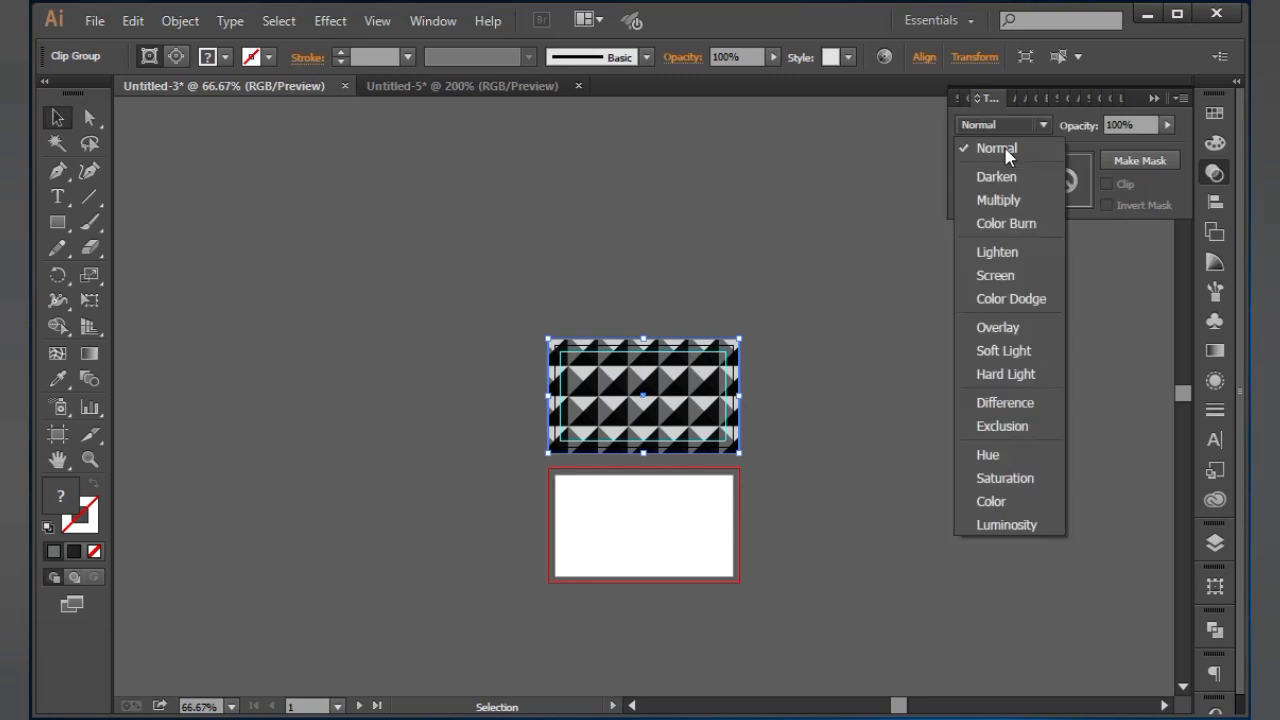
pyautogui.click(997, 328)
pyautogui.click(1153, 98)
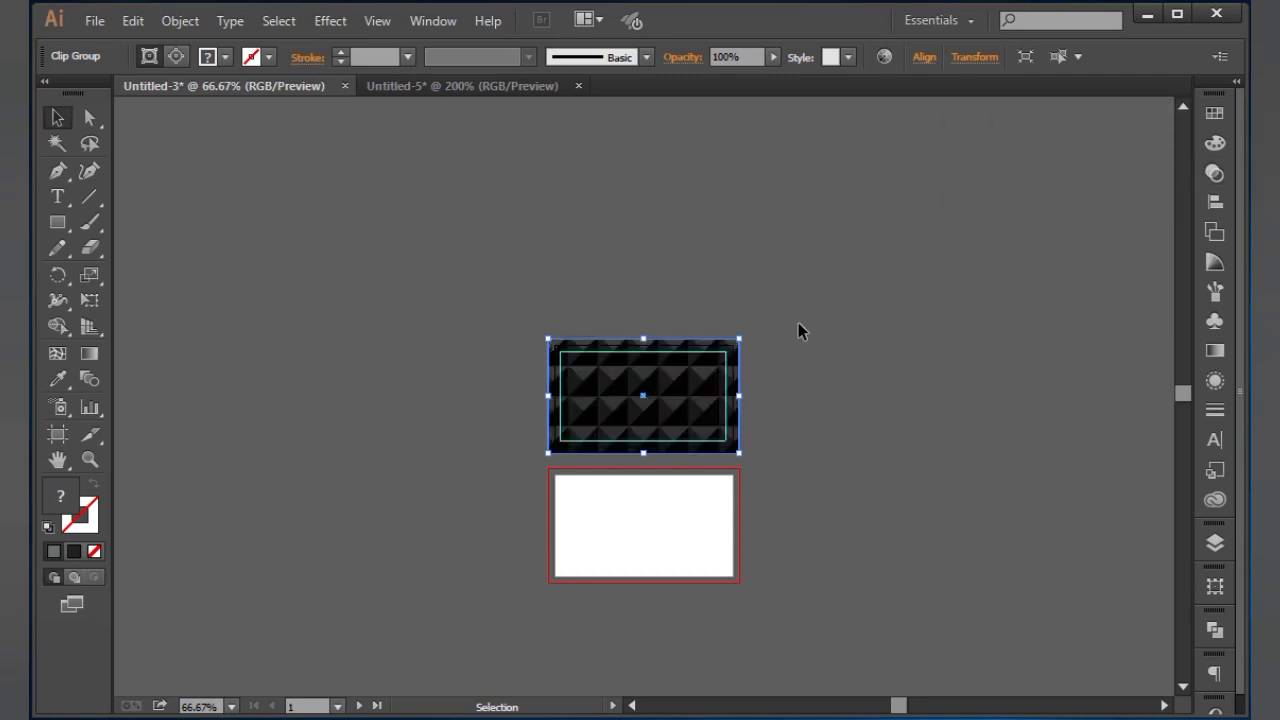
# Isolate the pattern inside the clip group, enlarge its squares within the mask, and exit isolation
pyautogui.doubleClick(699, 372)
pyautogui.click(711, 408)
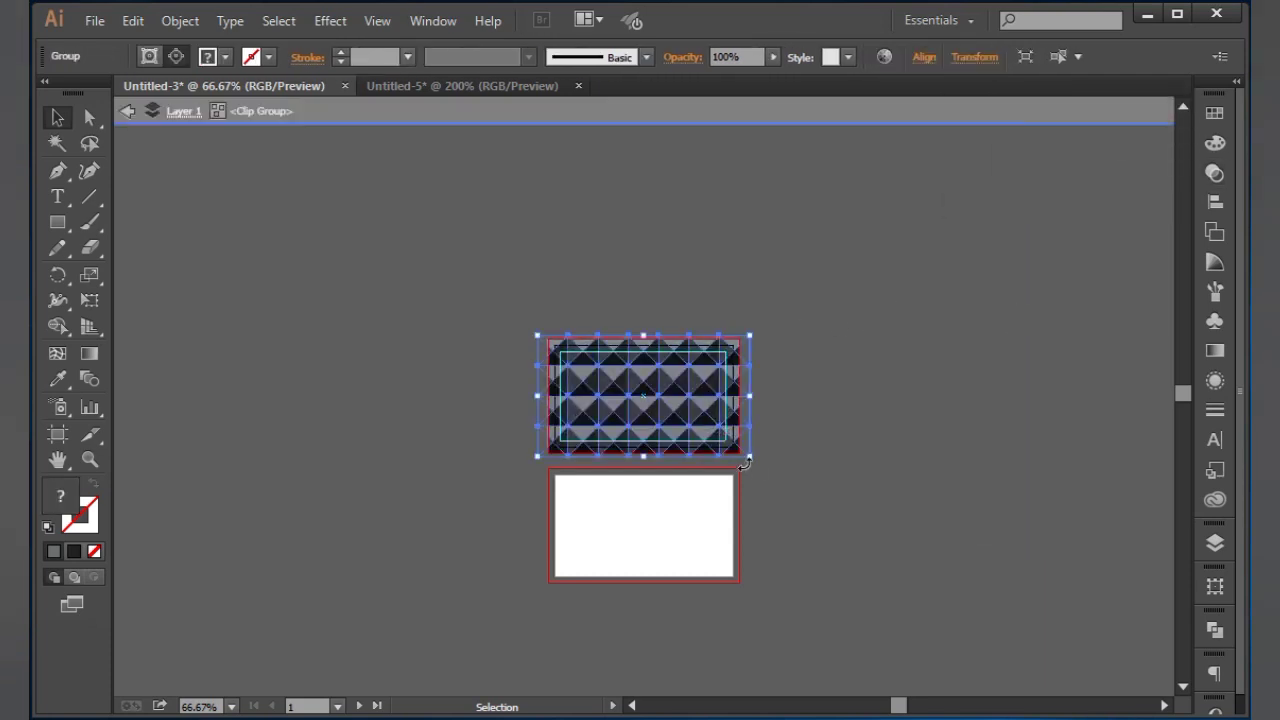
pyautogui.moveTo(750, 457); pyautogui.dragTo(829, 501)
pyautogui.doubleClick(865, 446)
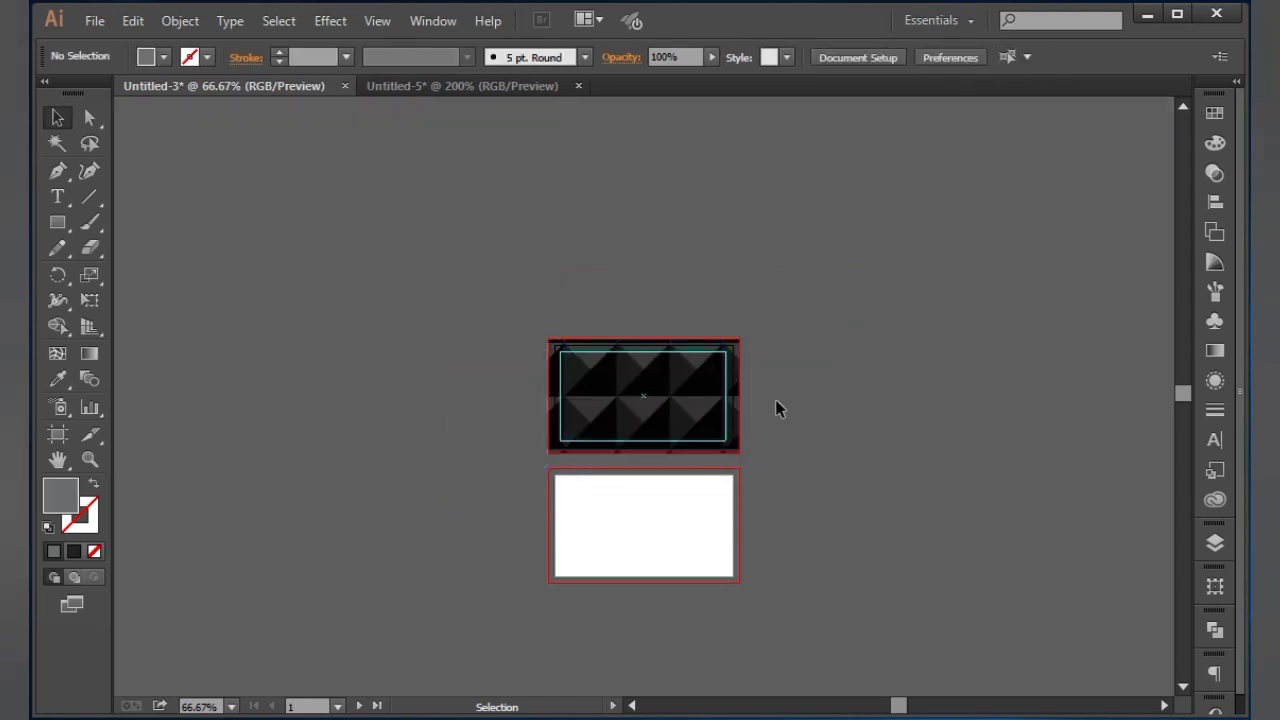
# Bring the COMPANY NAME and tagline text from the Untitled-5 document onto the middle of the patterned card in Untitled-3
pyautogui.click(537, 88)
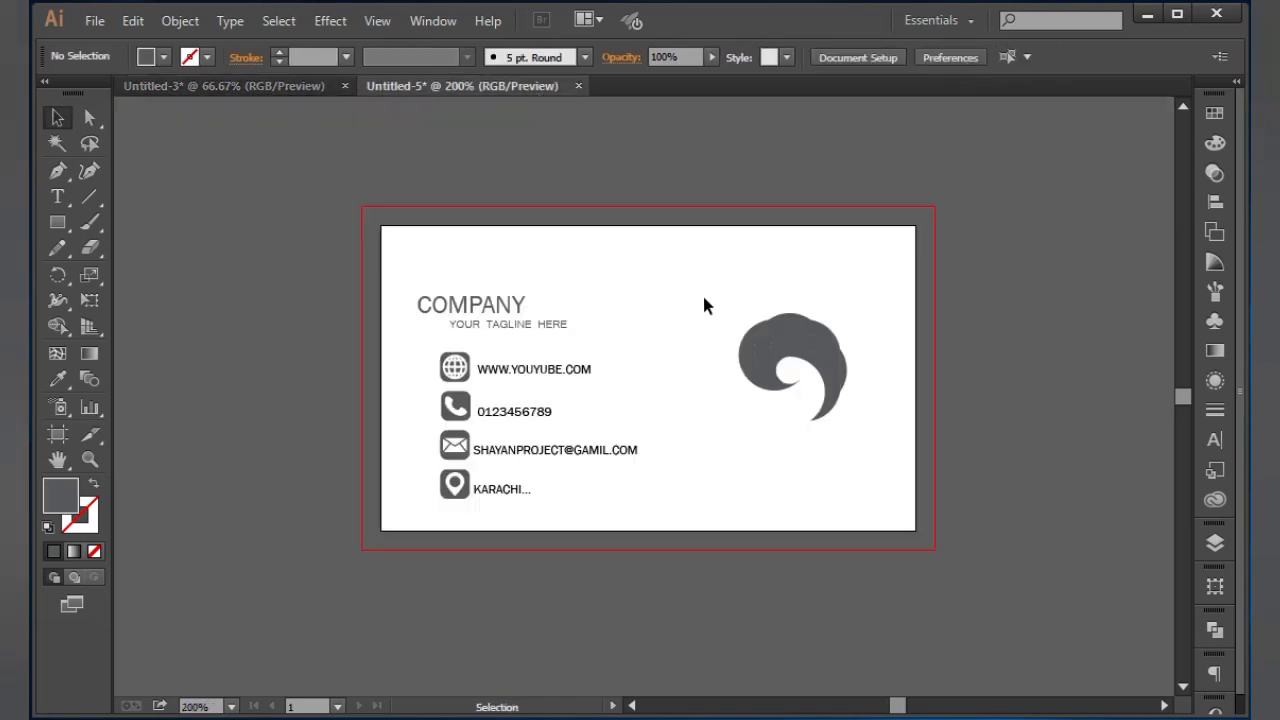
pyautogui.moveTo(512, 295); pyautogui.dragTo(538, 330)
pyautogui.moveTo(515, 250); pyautogui.dragTo(471, 323)
pyautogui.moveTo(633, 394); pyautogui.dragTo(636, 398)
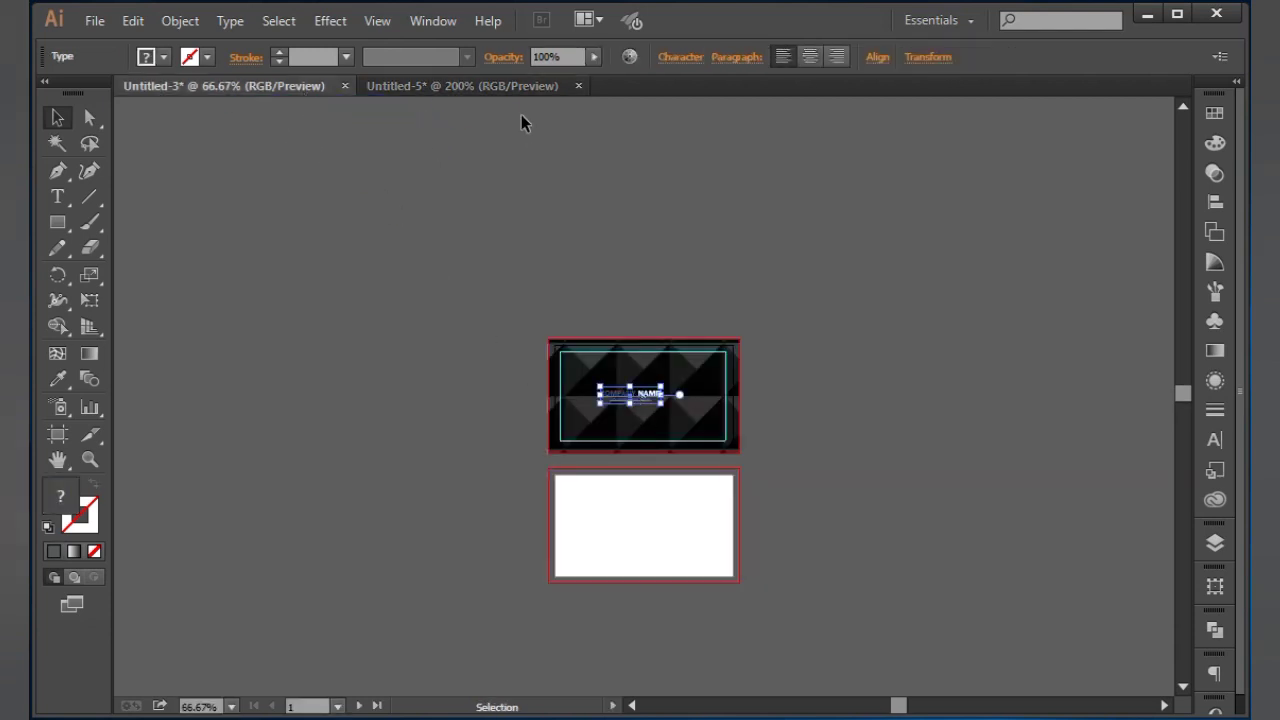
# Bring the swirl logo from the Untitled-5 document onto the lower part of the patterned card in Untitled-3
pyautogui.click(509, 89)
pyautogui.moveTo(684, 272); pyautogui.dragTo(868, 435)
pyautogui.moveTo(805, 340); pyautogui.dragTo(600, 384)
pyautogui.moveTo(716, 436); pyautogui.dragTo(720, 438)
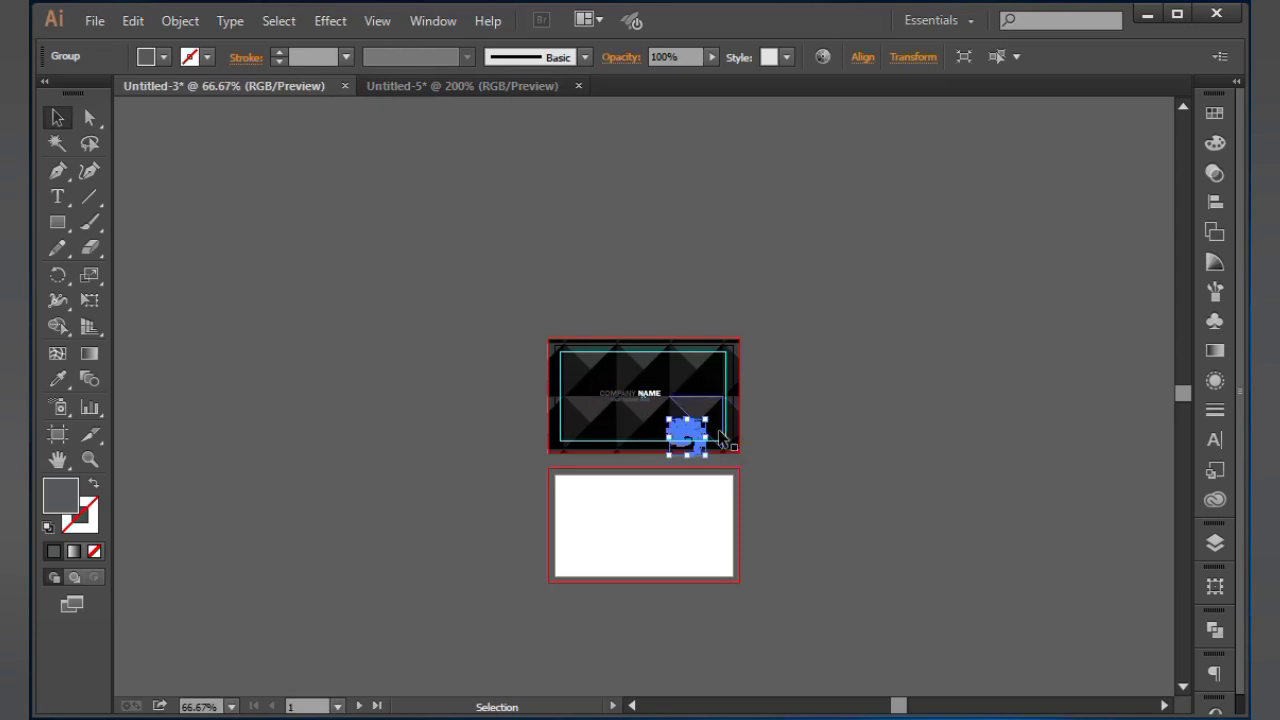
# Move the swirl logo up beside the COMPANY NAME text, keeping the text in its original place
pyautogui.hotkey('ctrl', '=')
pyautogui.hotkey('ctrl', '=')
pyautogui.hotkey('ctrl', '=')
pyautogui.hotkey('ctrl', '=')
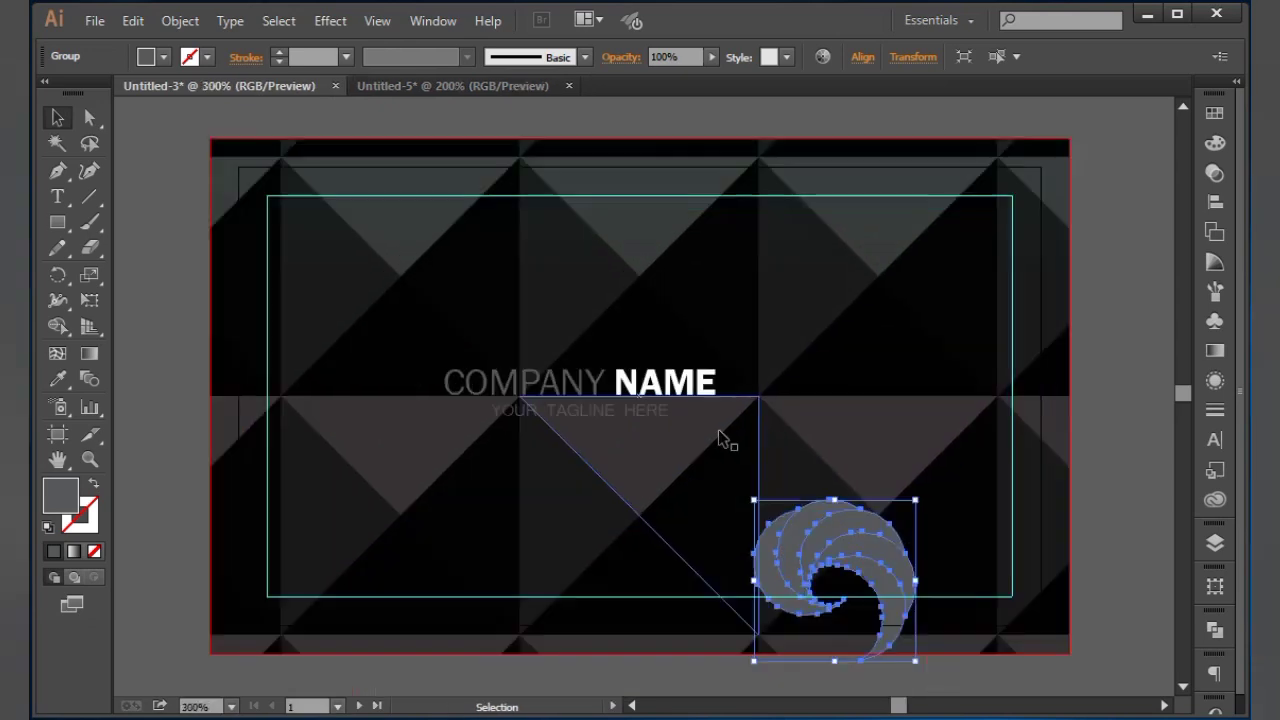
pyautogui.moveTo(731, 411); pyautogui.dragTo(701, 413)
pyautogui.moveTo(623, 393); pyautogui.dragTo(560, 364)
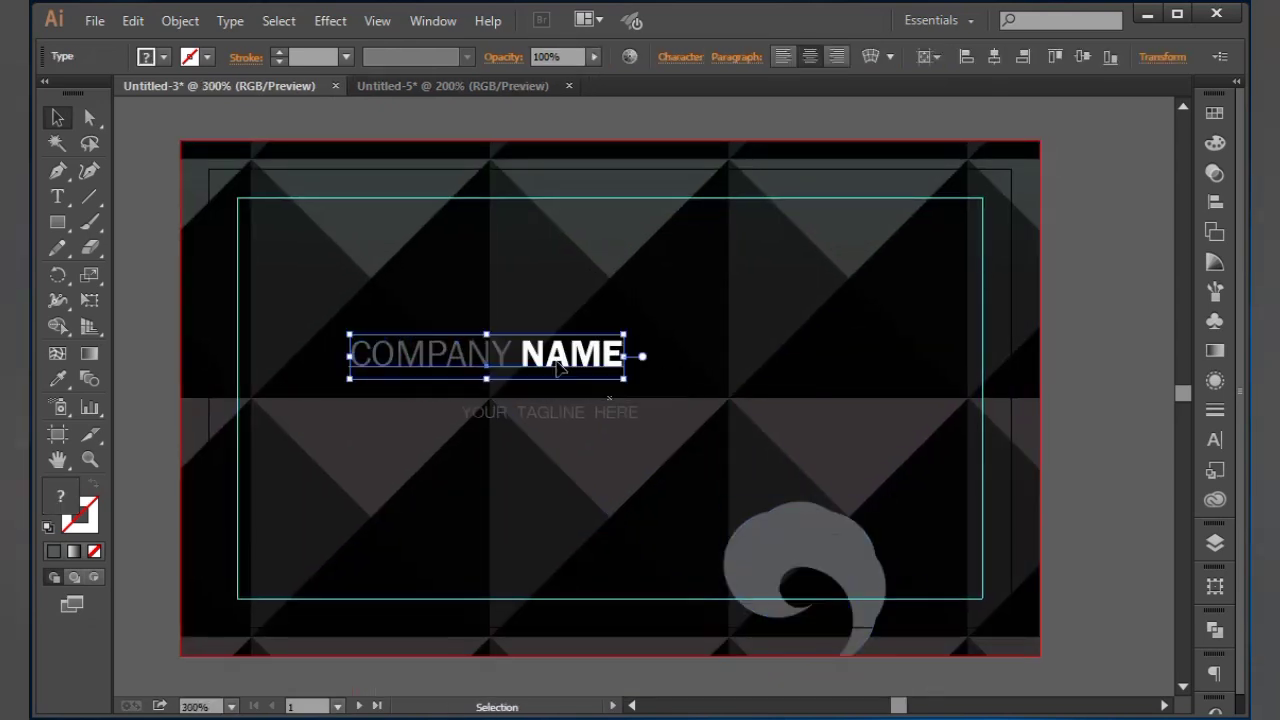
pyautogui.hotkey('ctrl', 'z')
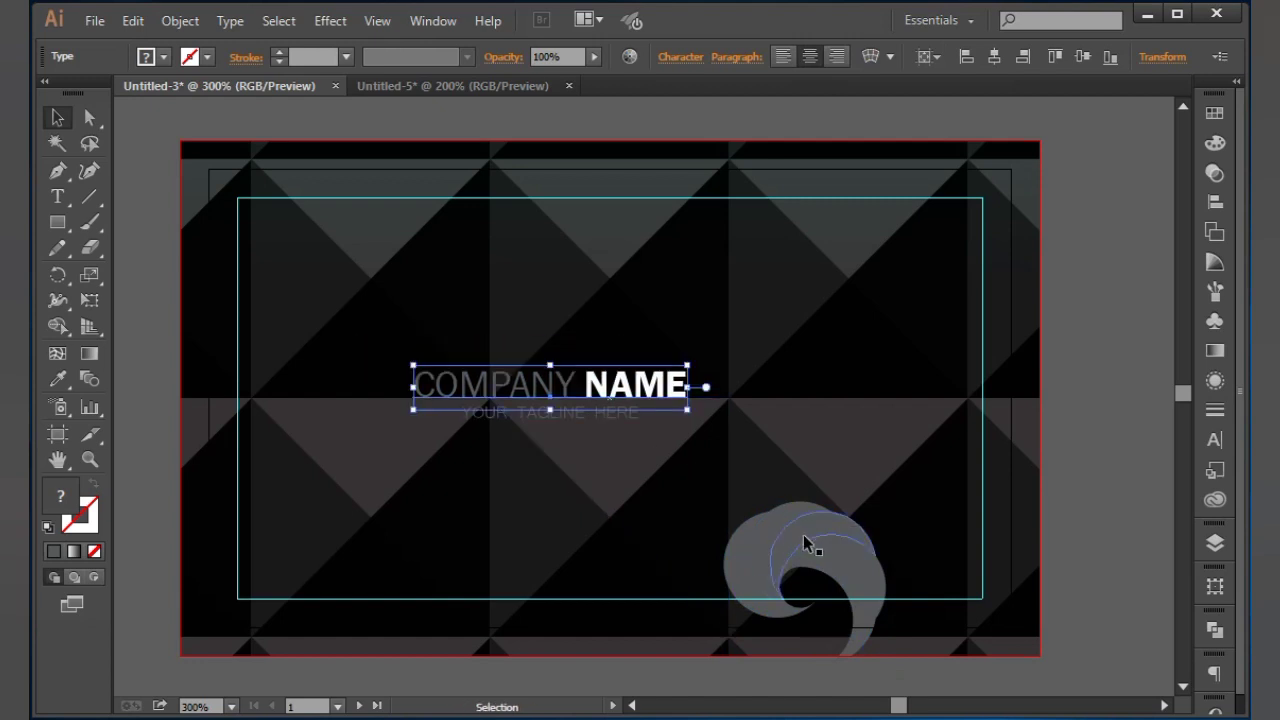
pyautogui.click(805, 542)
pyautogui.moveTo(805, 542); pyautogui.dragTo(797, 328)
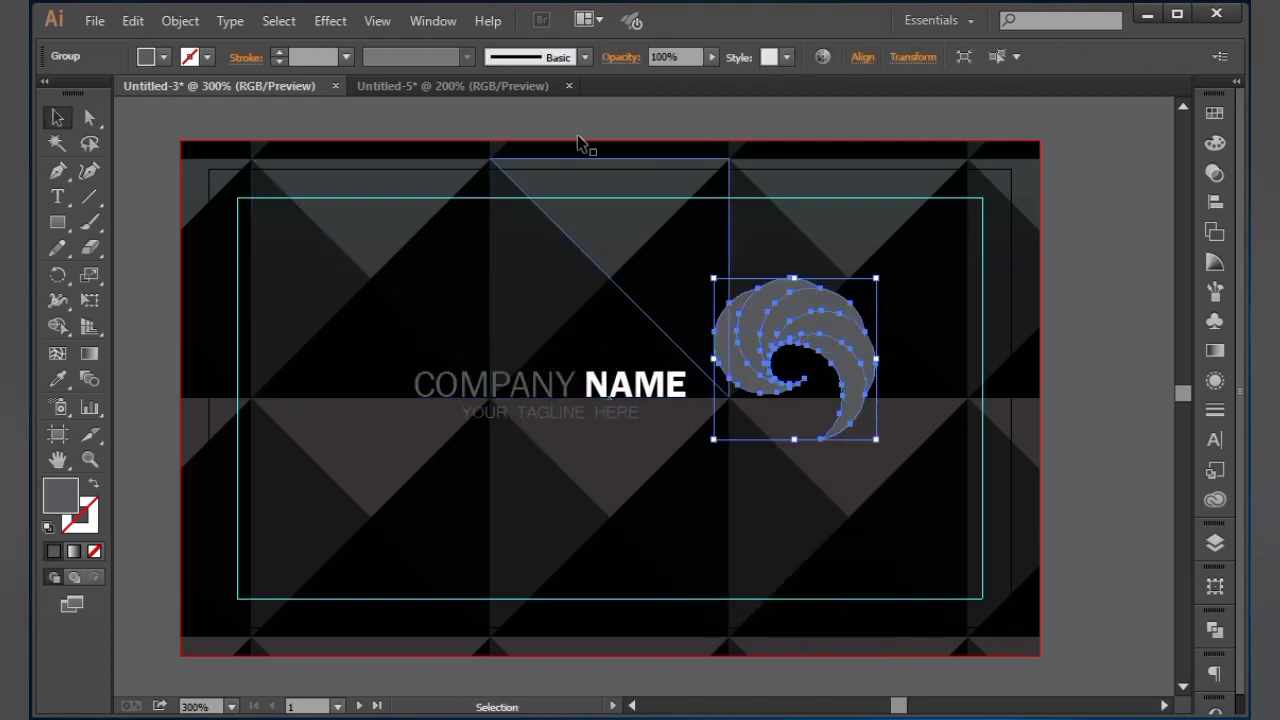
# Move the COMPANY NAME text and its tagline together up toward the upper-left part of the card
pyautogui.hotkey('ctrl', 'a')
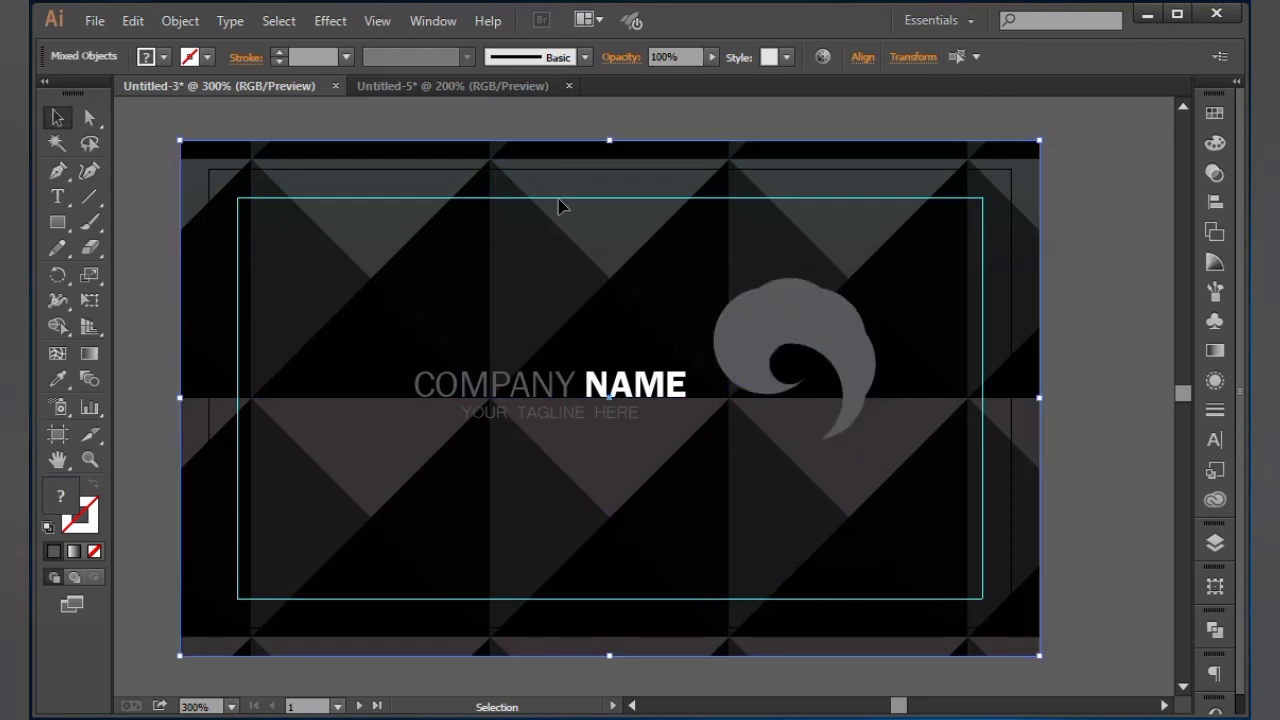
pyautogui.click(564, 220)
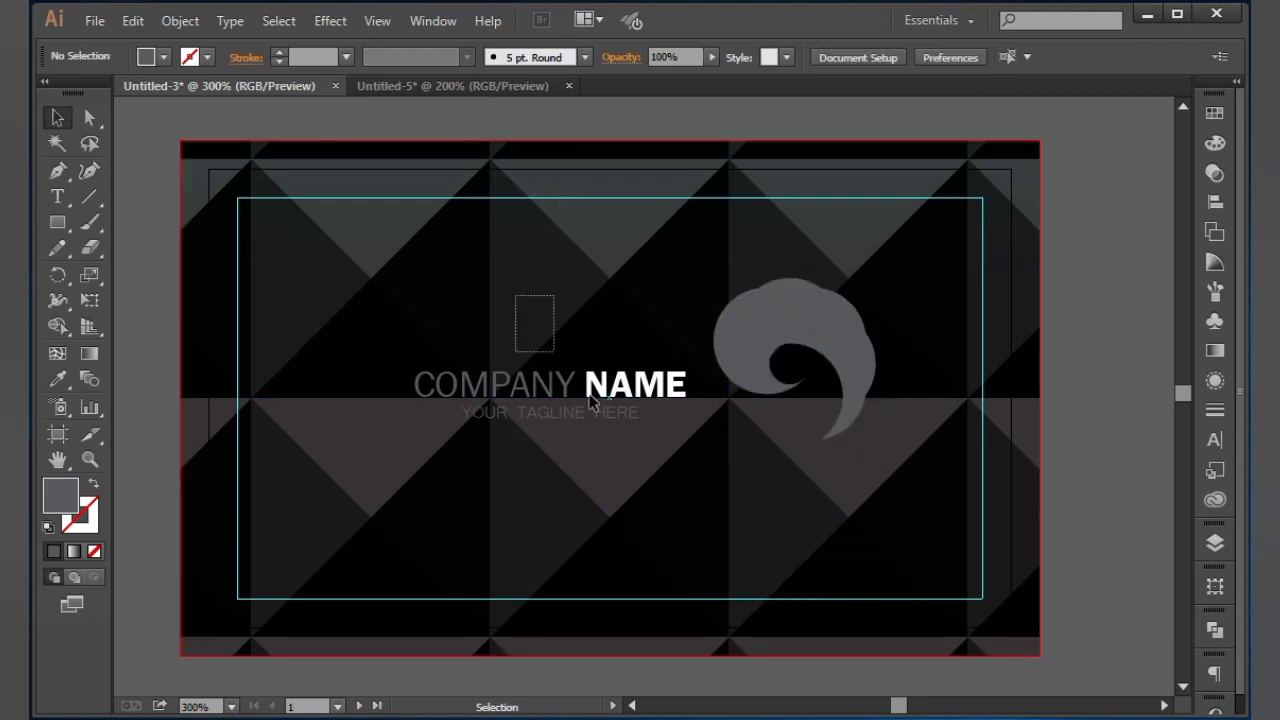
pyautogui.click(625, 398)
pyautogui.moveTo(625, 398); pyautogui.dragTo(525, 322)
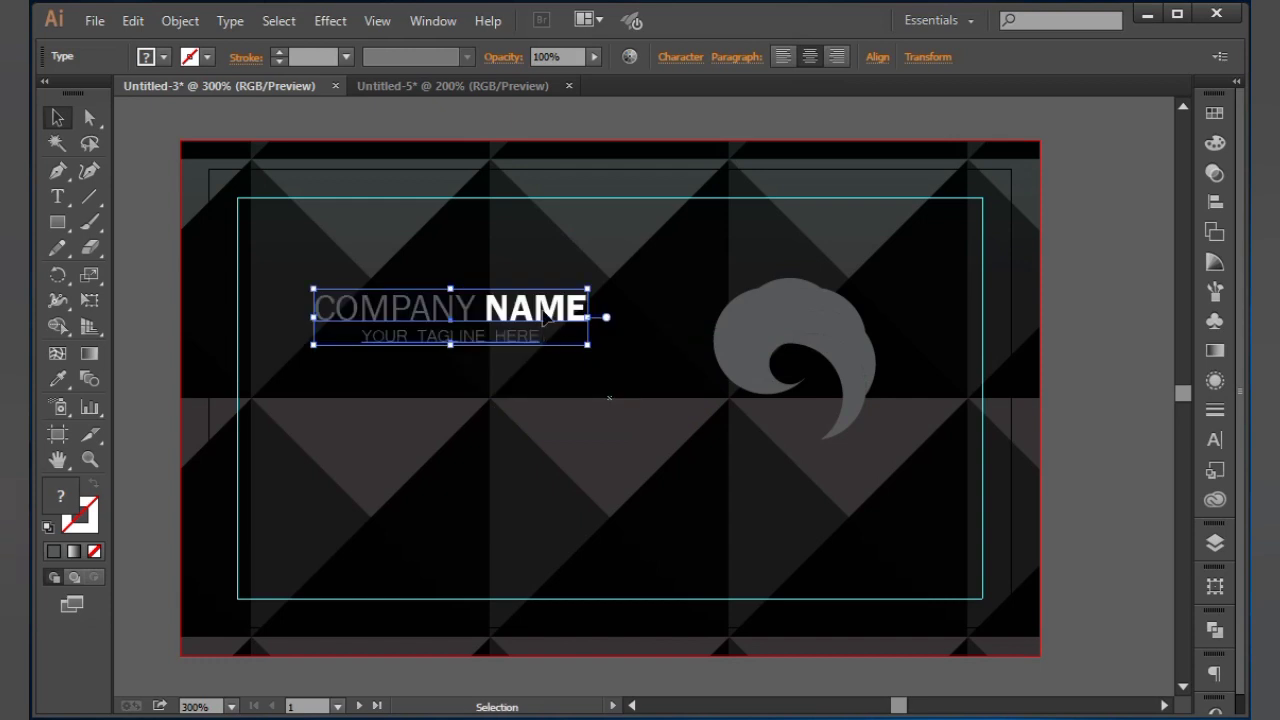
pyautogui.click(435, 273)
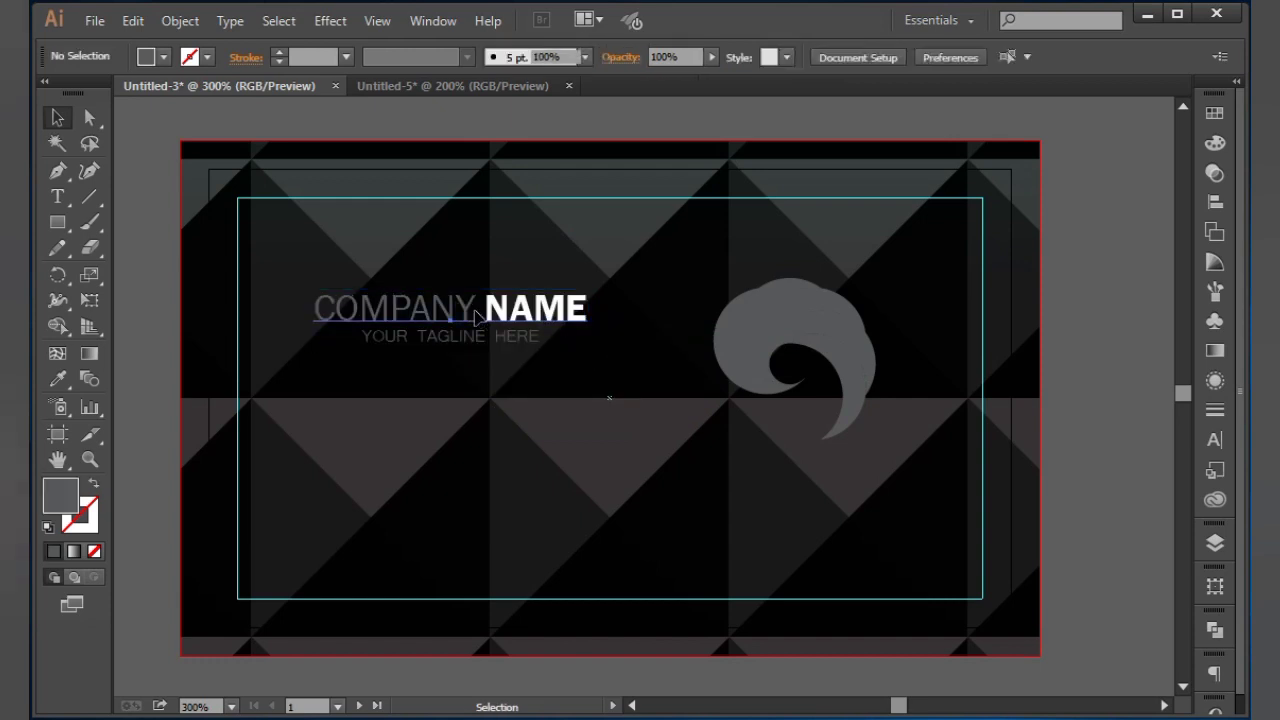
# Recolor the word COMPANY with a mid-light grey swatch, leaving NAME white
pyautogui.press('t')
pyautogui.tripleClick(367, 305)
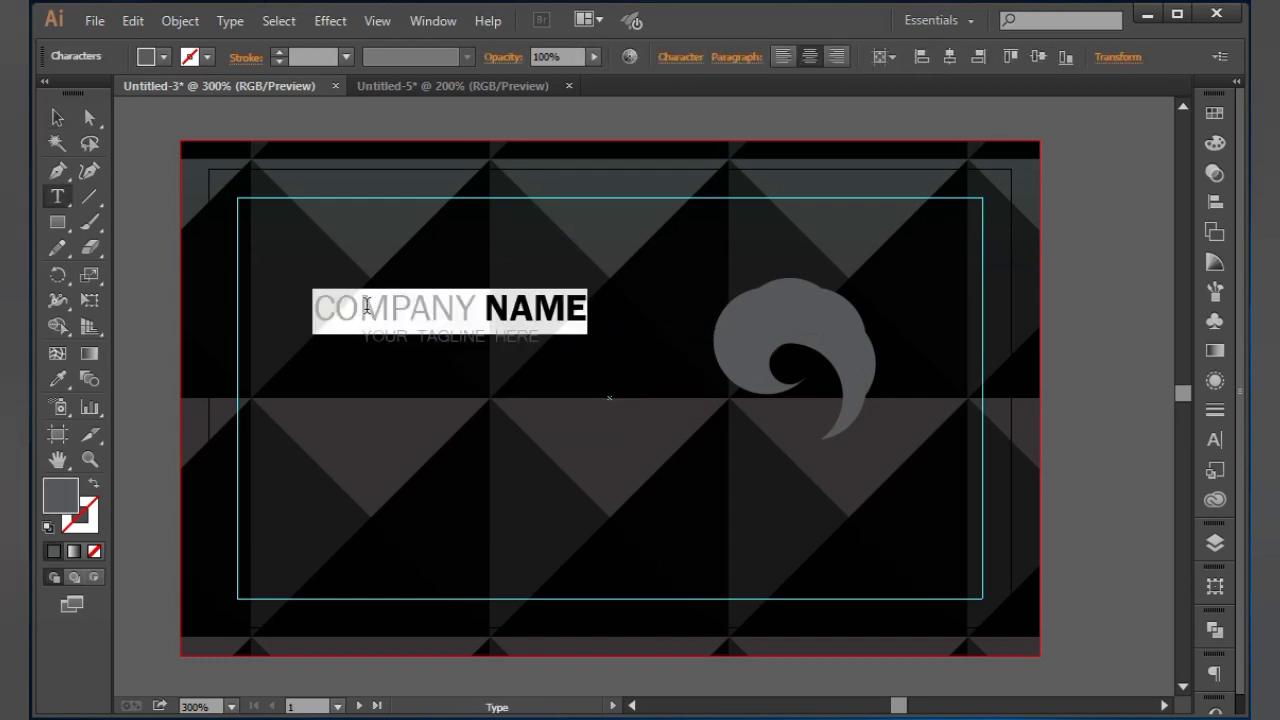
pyautogui.doubleClick(465, 308)
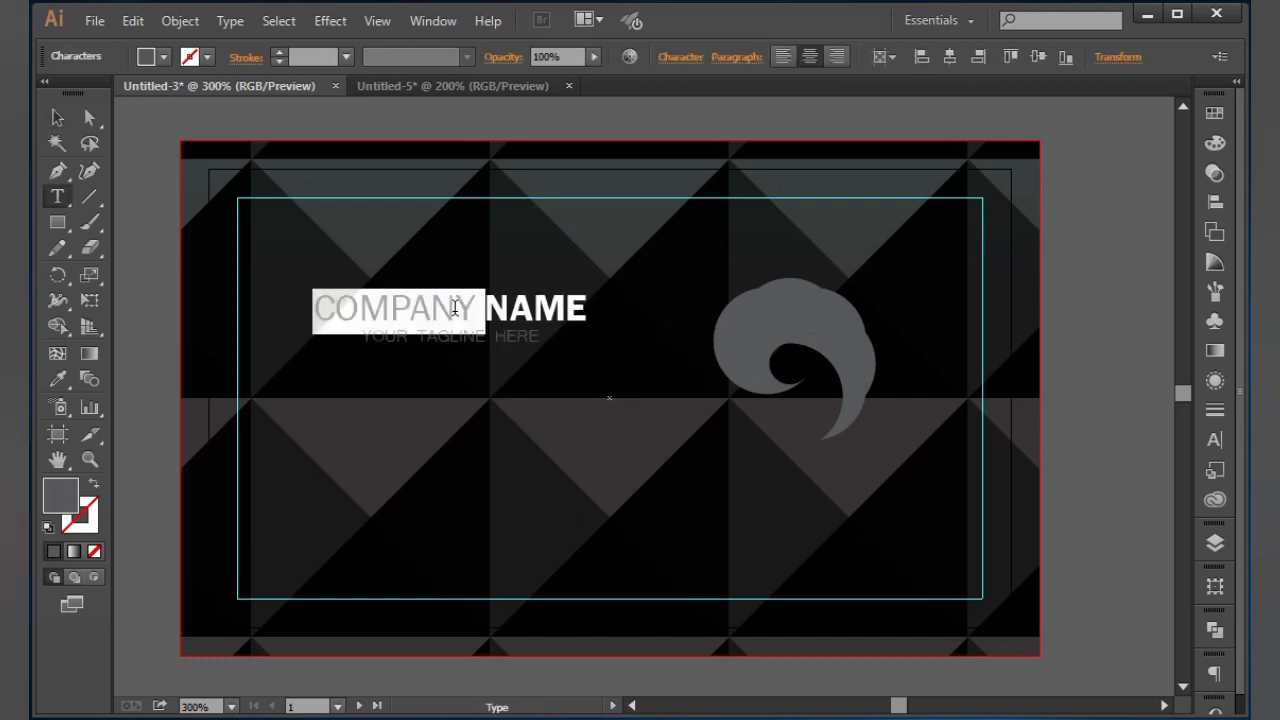
pyautogui.click(162, 57)
pyautogui.click(146, 156)
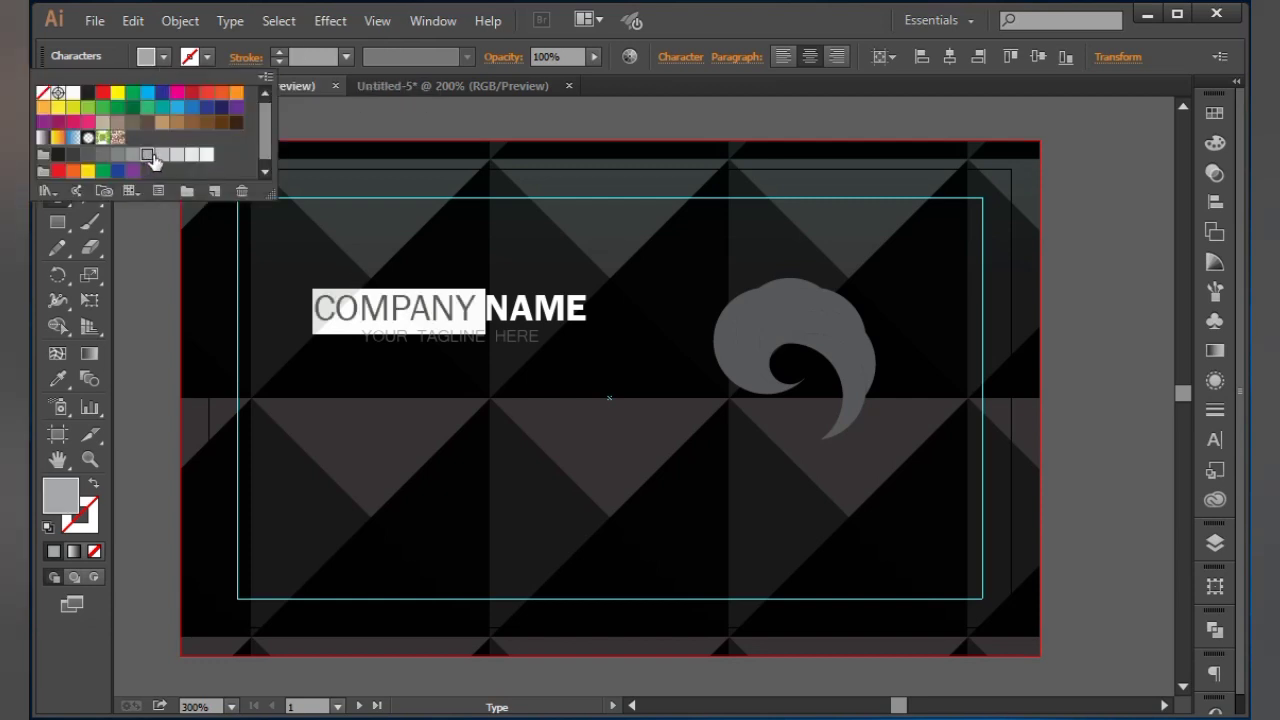
pyautogui.click(323, 256)
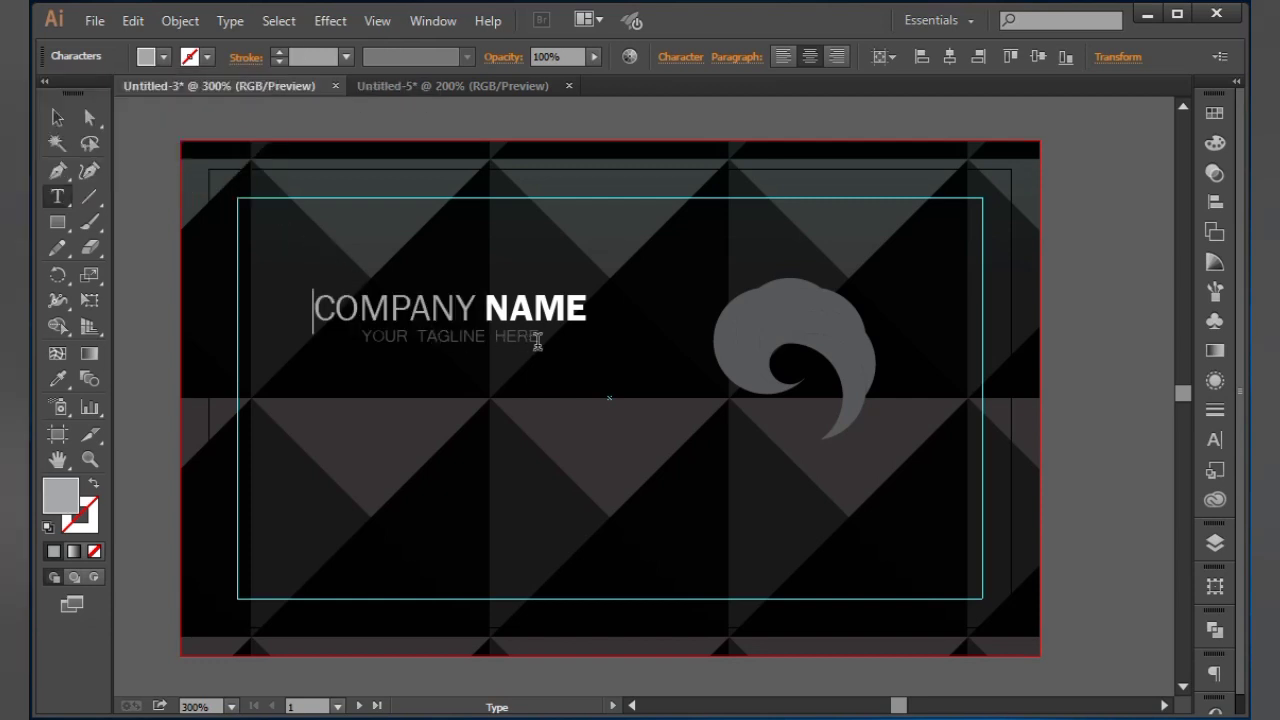
# Recolor the whole tagline YOUR TAGLINE HERE with a very light grey swatch
pyautogui.moveTo(539, 340); pyautogui.dragTo(329, 340)
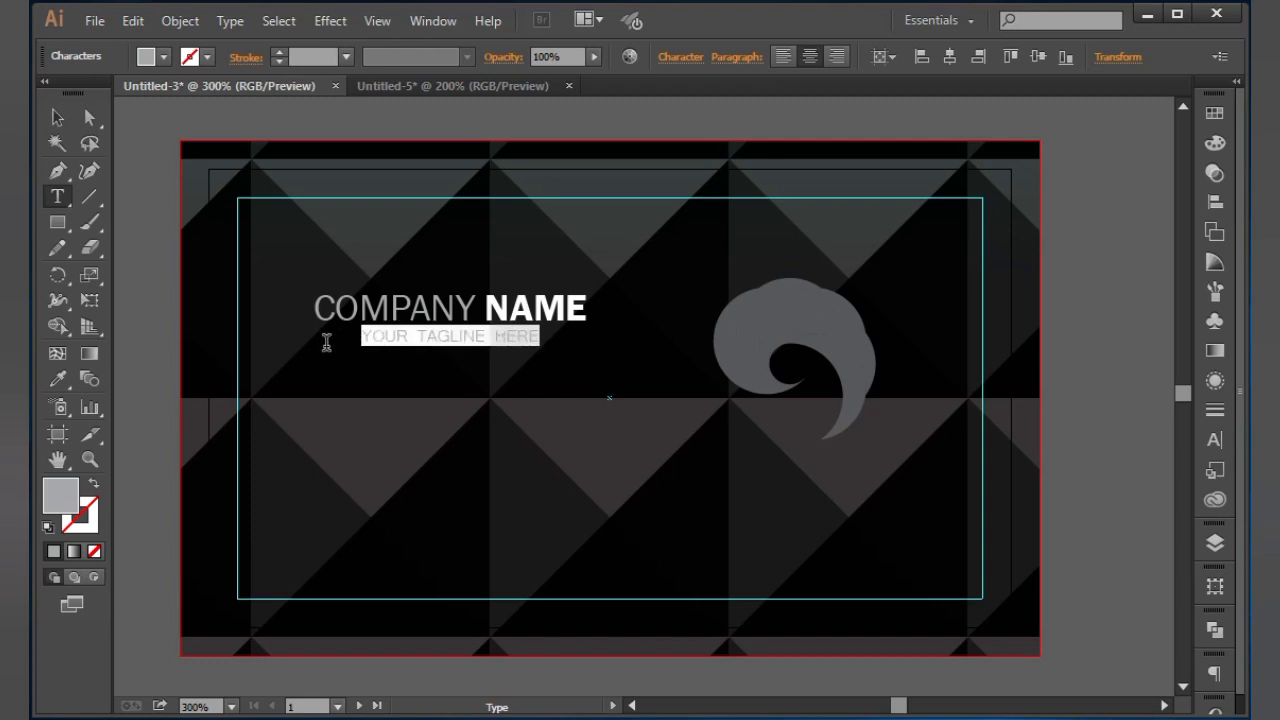
pyautogui.click(162, 57)
pyautogui.click(206, 155)
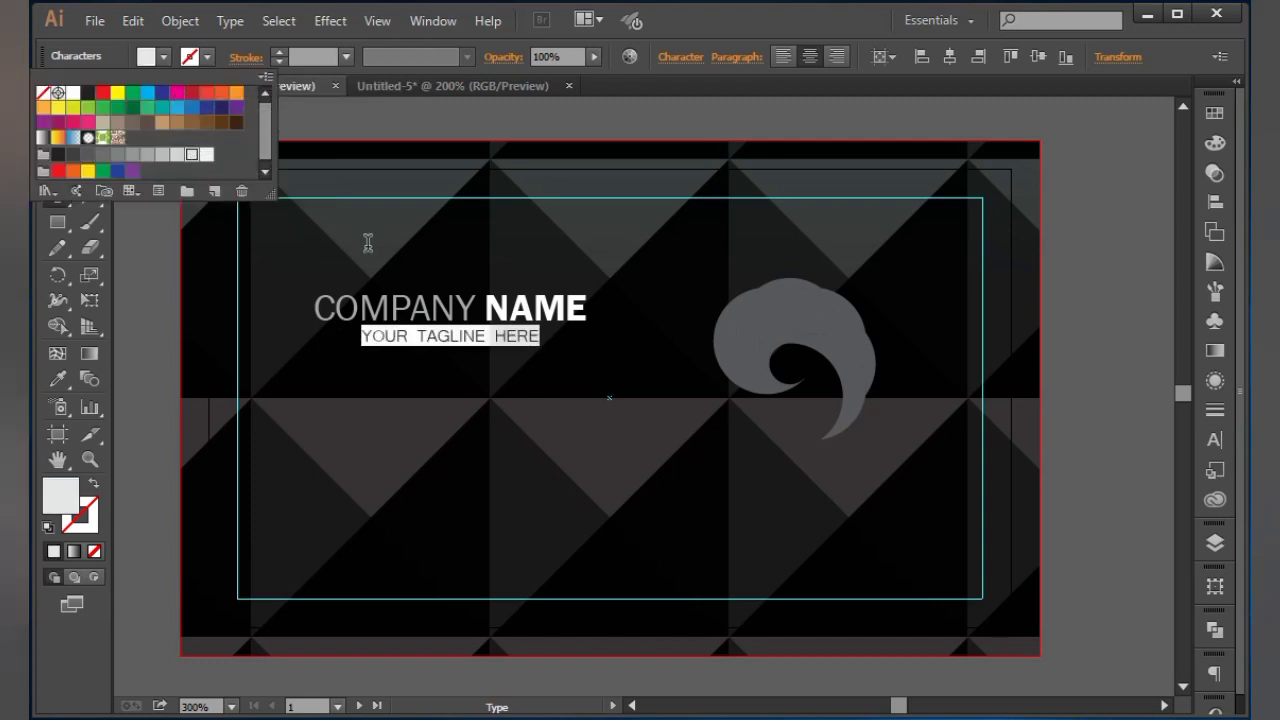
pyautogui.click(366, 244)
pyautogui.click(428, 251)
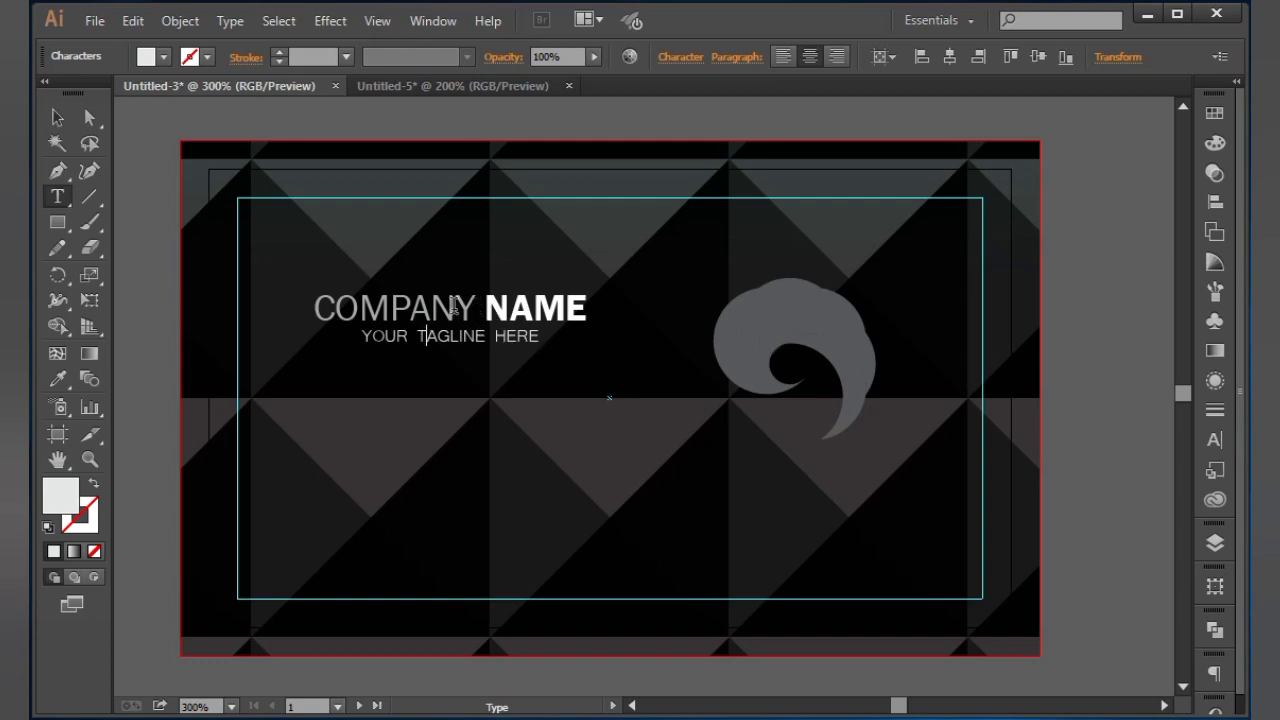
# Set the fill of the word COMPANY to the pale blue-white color DFE9F4
pyautogui.moveTo(476, 308)
pyautogui.mouseDown()
pyautogui.moveTo(324, 307)
pyautogui.moveTo(467, 313)
pyautogui.mouseUp()
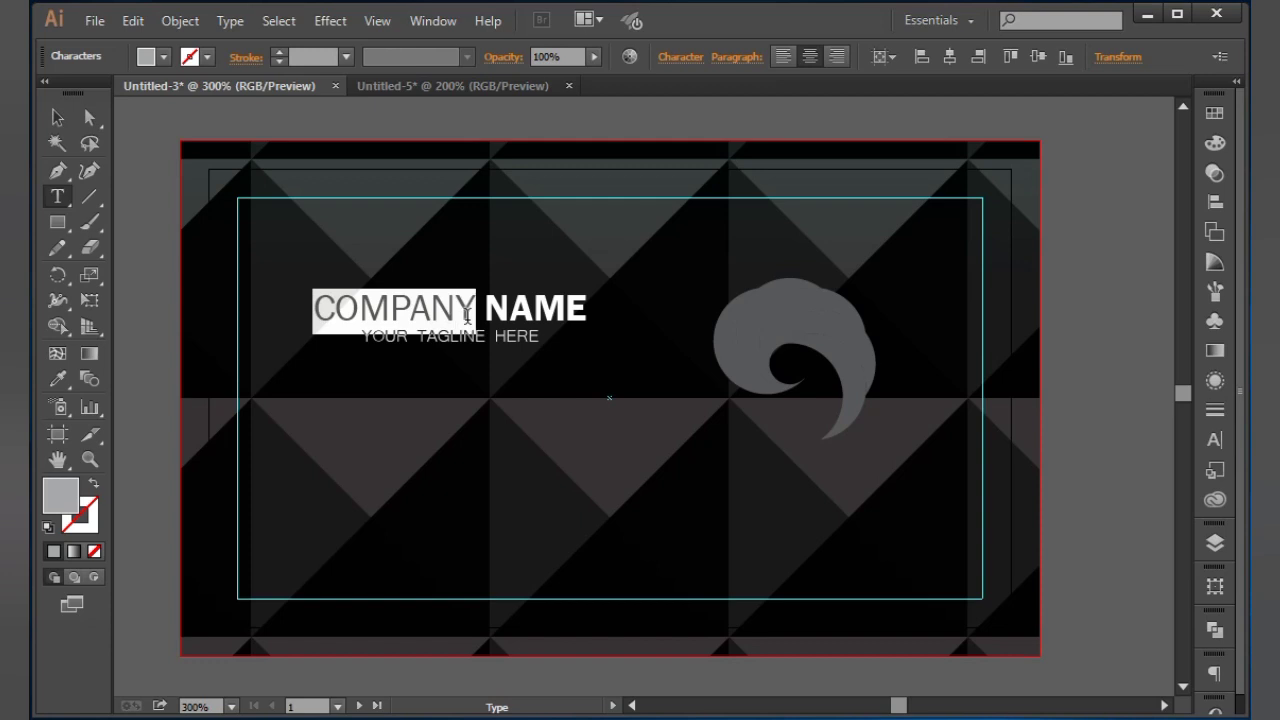
pyautogui.doubleClick(70, 508)
pyautogui.moveTo(96, 295); pyautogui.dragTo(110, 261)
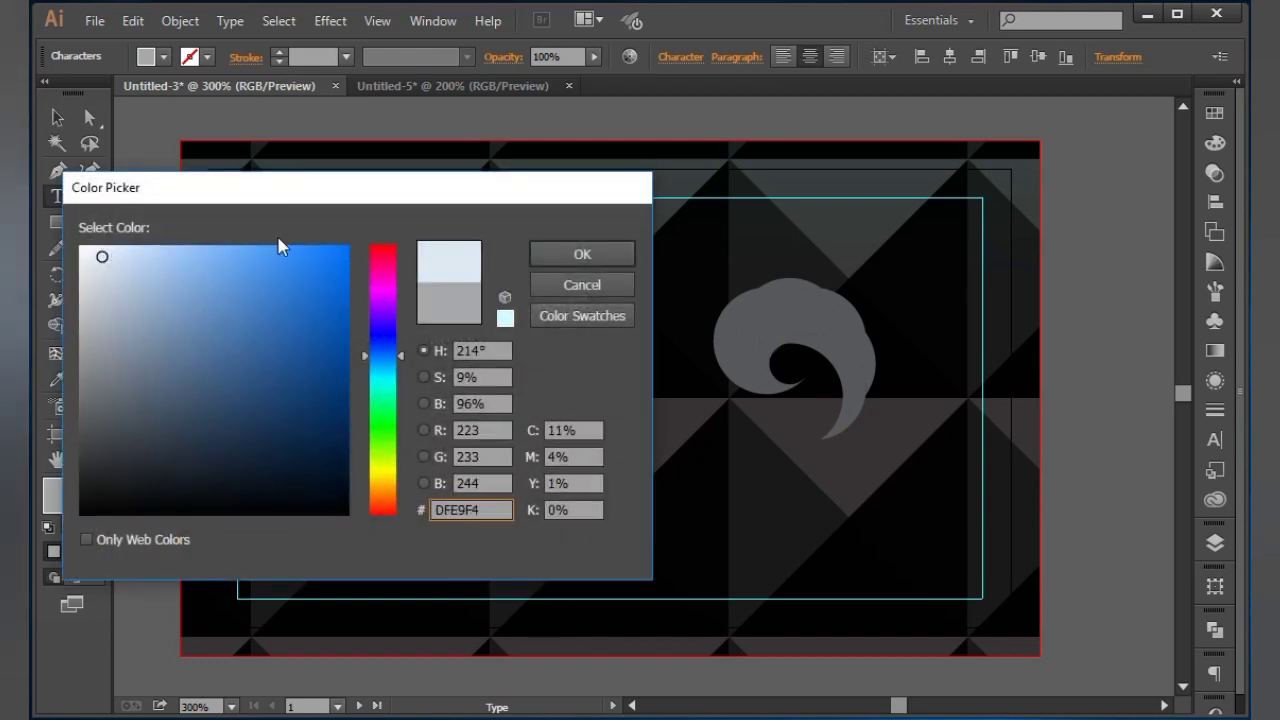
pyautogui.click(548, 254)
pyautogui.click(379, 249)
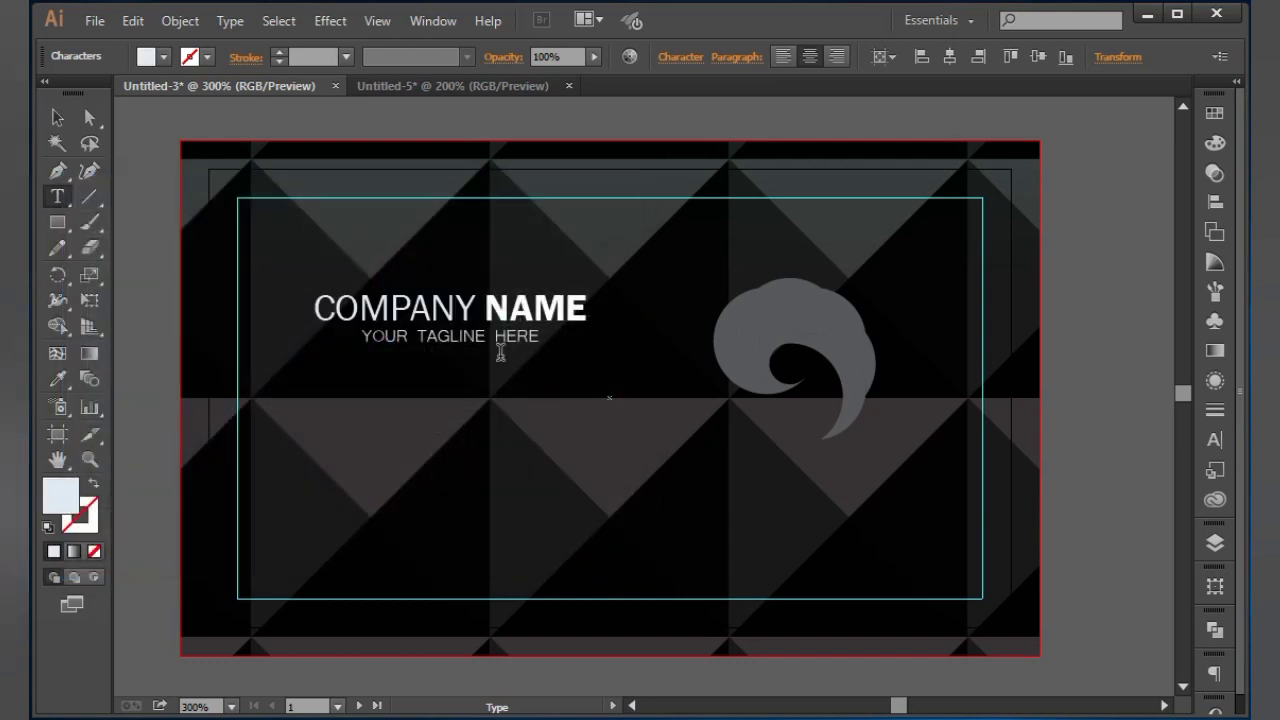
# Set the tagline's fill to the light blue color B9D4EA and deselect the text
pyautogui.moveTo(545, 332); pyautogui.dragTo(390, 340)
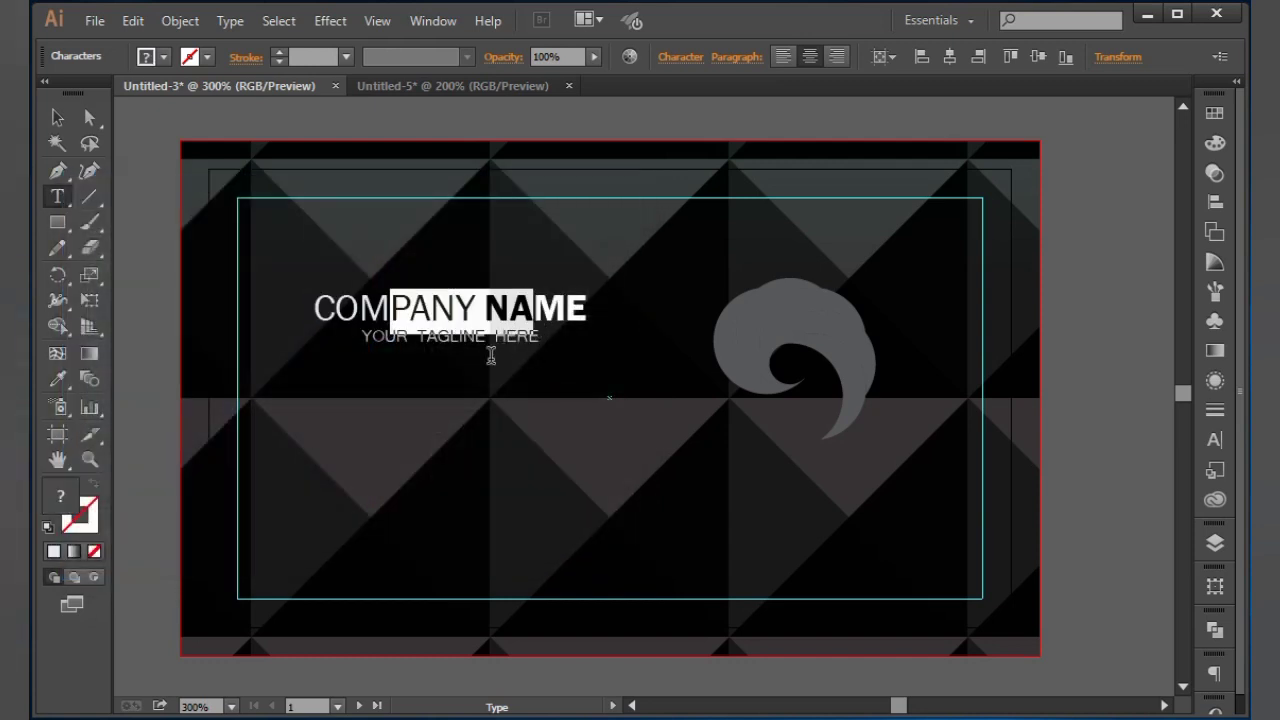
pyautogui.click(548, 340)
pyautogui.moveTo(540, 340); pyautogui.dragTo(566, 342)
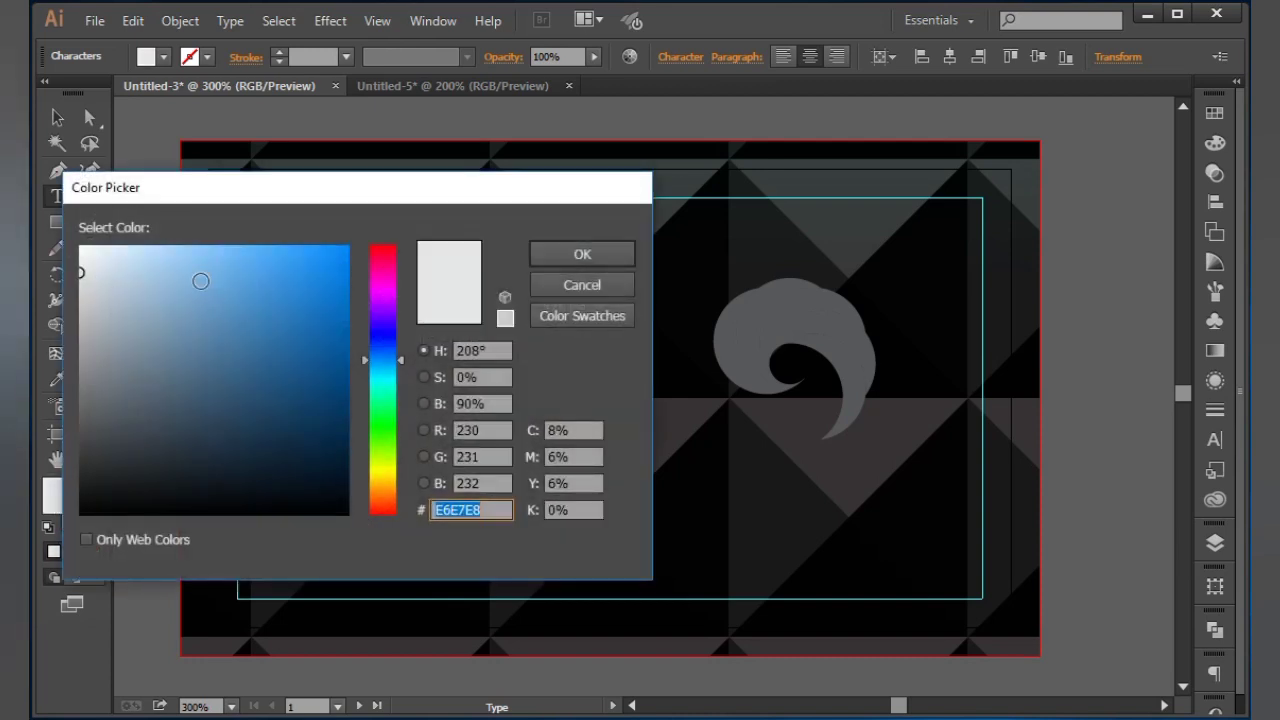
pyautogui.click(162, 268)
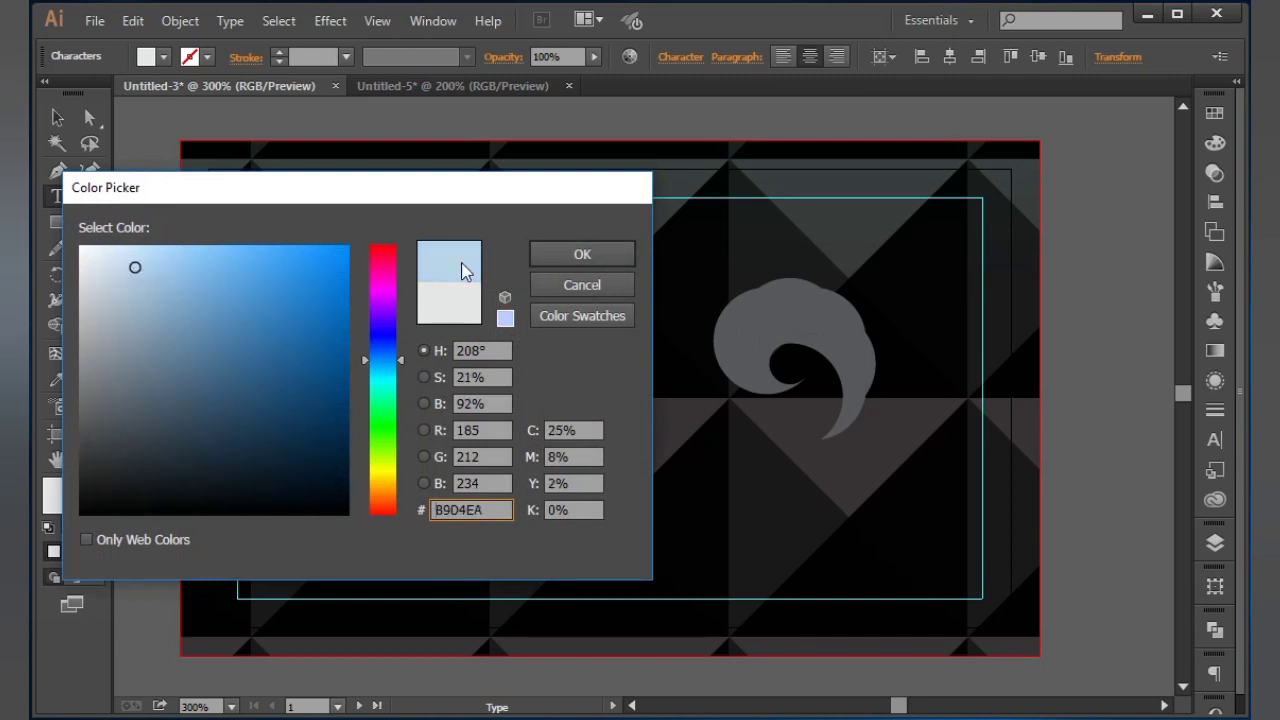
pyautogui.click(552, 254)
pyautogui.click(56, 122)
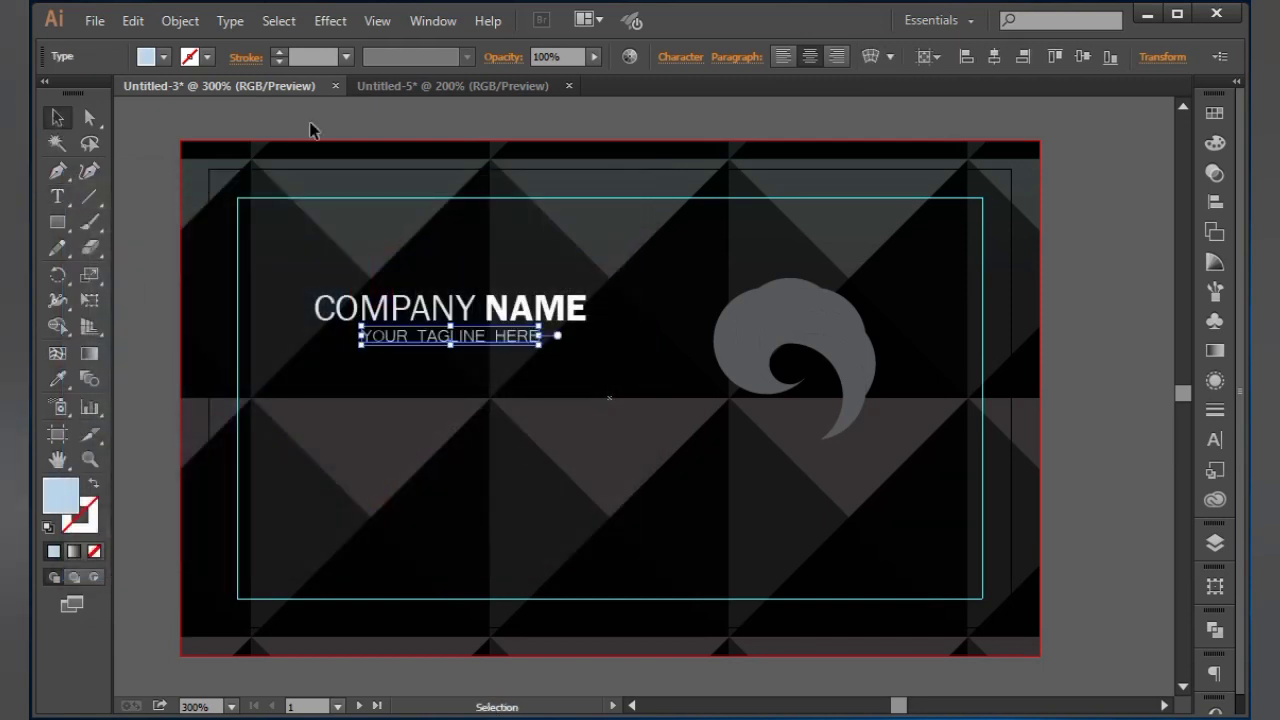
pyautogui.click(330, 133)
# Bring the swirl logo closer to the company text, and shift the COMPANY NAME text and tagline toward the card's center
pyautogui.press('space')
pyautogui.moveTo(687, 225); pyautogui.dragTo(617, 232)
pyautogui.moveTo(768, 333); pyautogui.dragTo(680, 298)
pyautogui.click(403, 330)
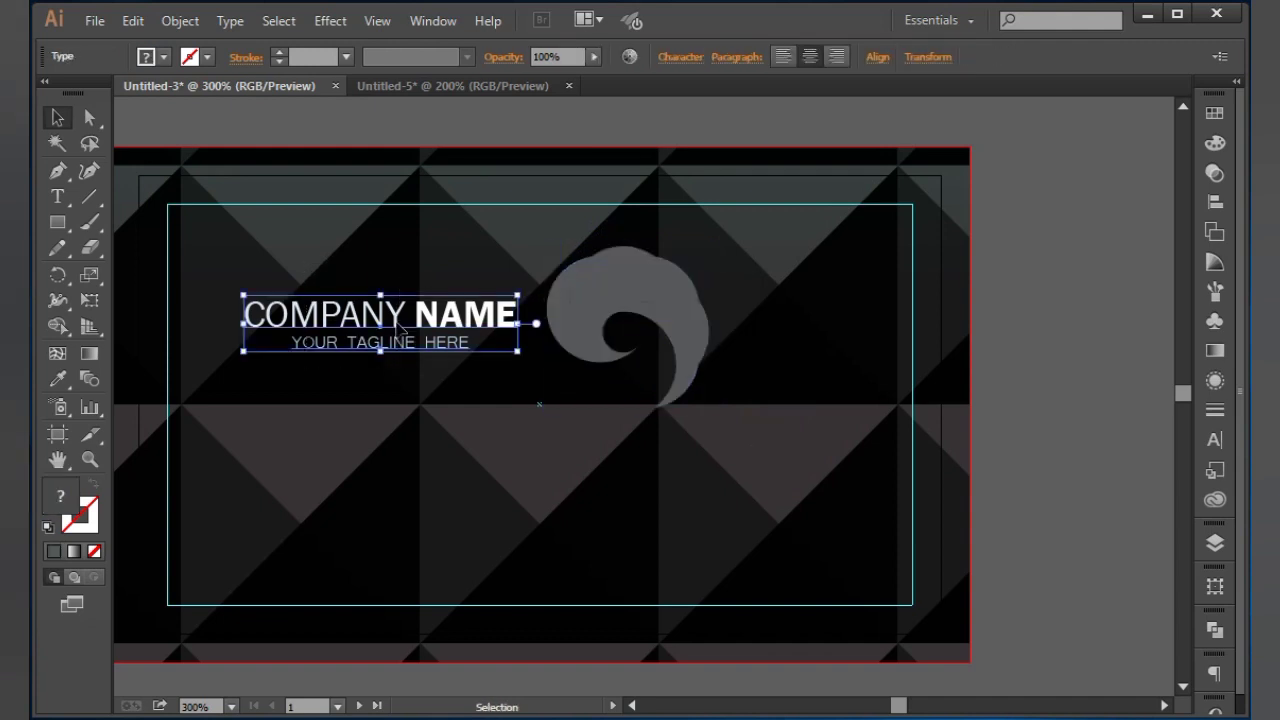
pyautogui.moveTo(401, 328); pyautogui.dragTo(490, 399)
# Fill the swirl logo with a light grey swatch and deselect it
pyautogui.click(650, 315)
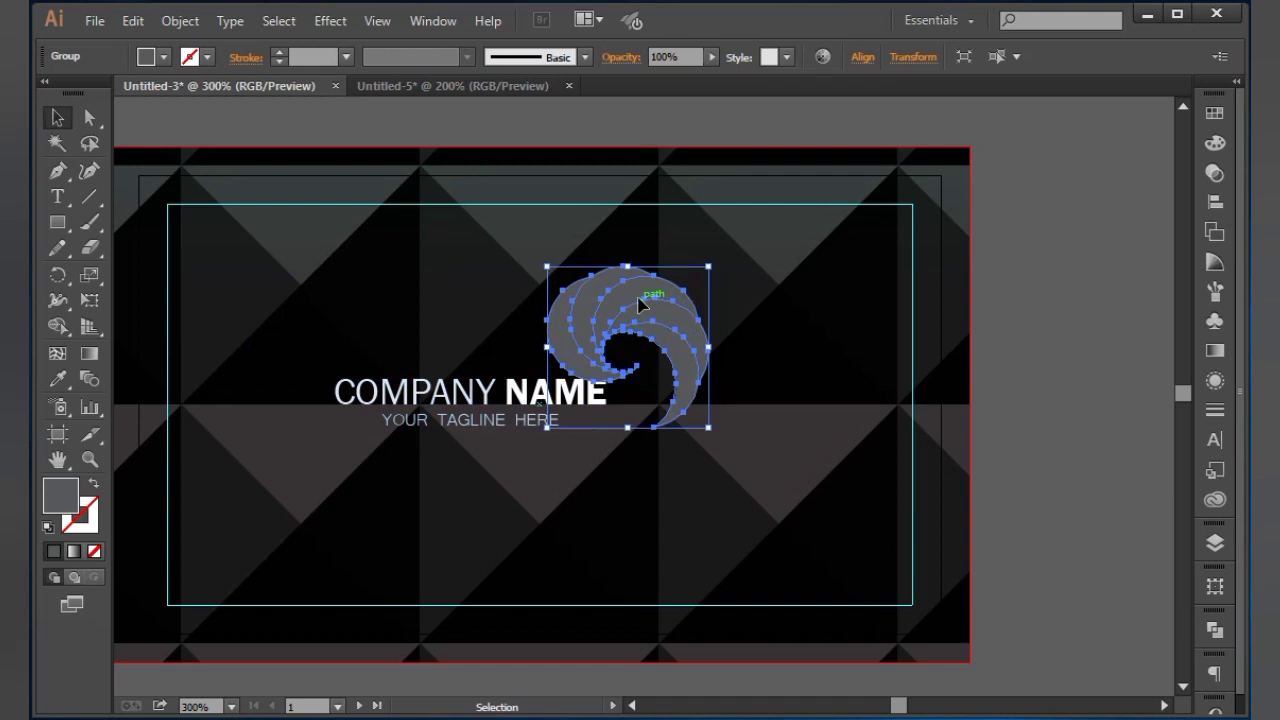
pyautogui.click(170, 56)
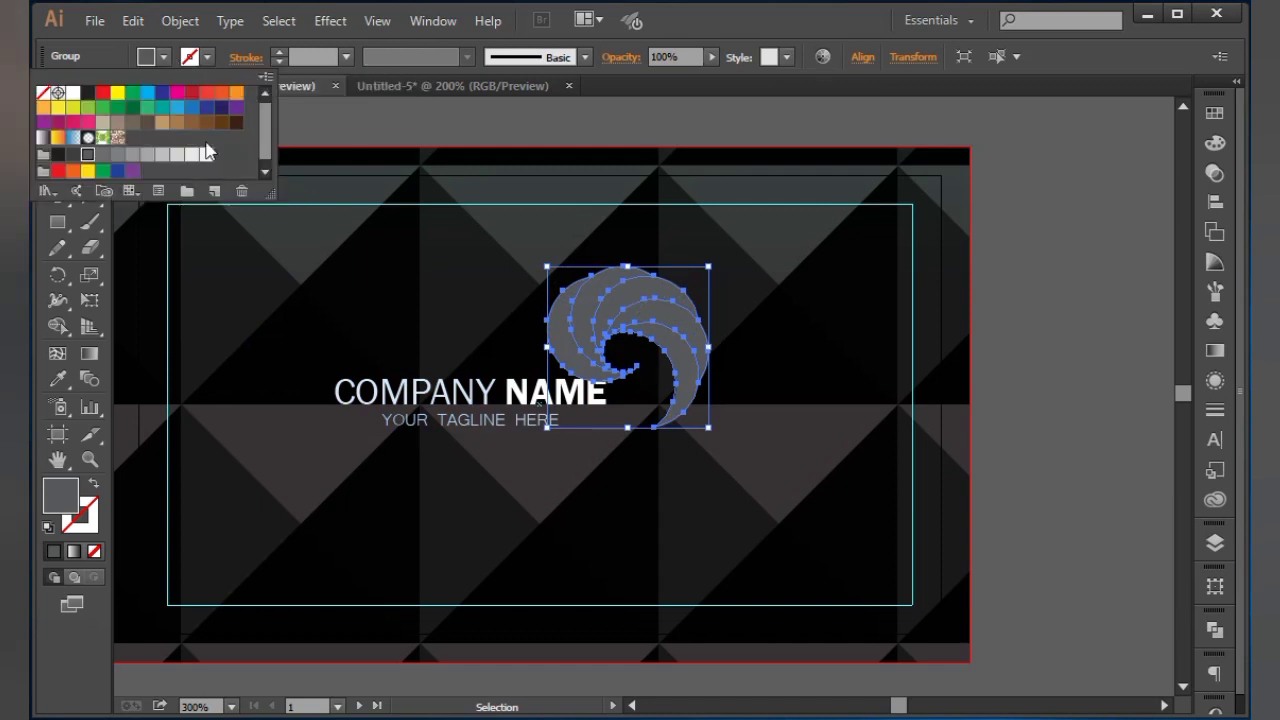
pyautogui.click(162, 154)
pyautogui.click(506, 120)
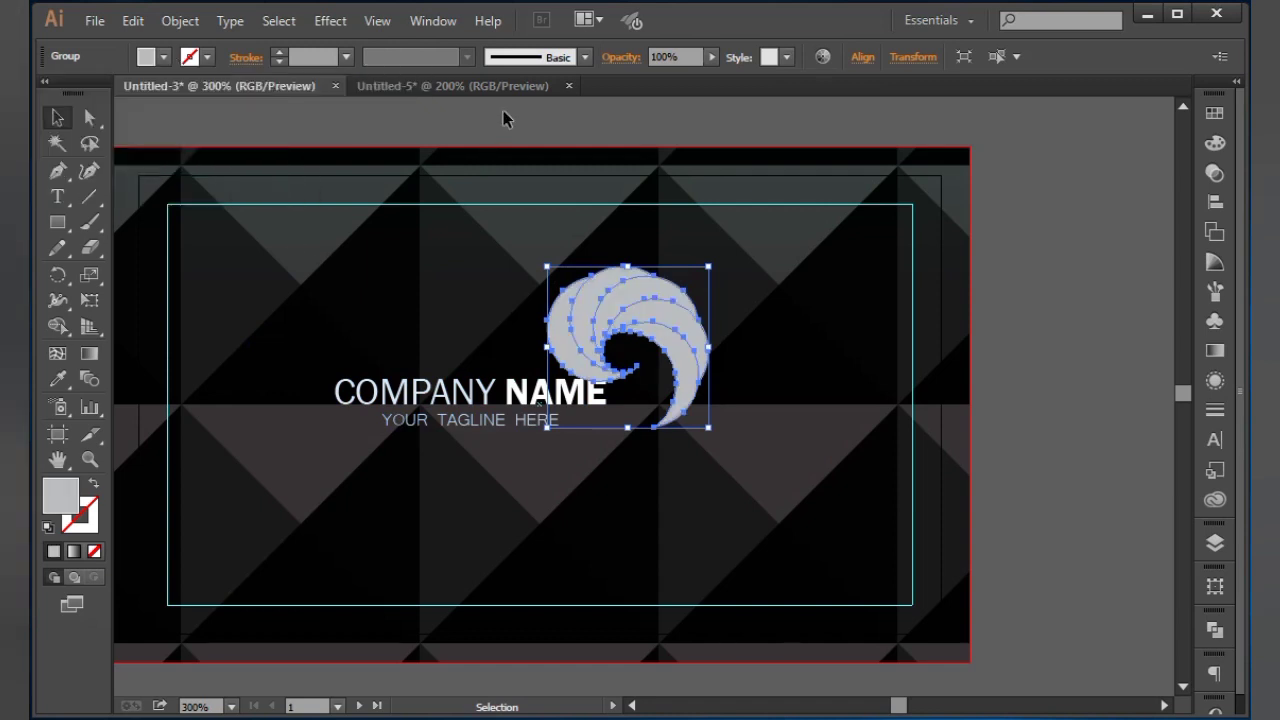
pyautogui.click(506, 120)
# Rotate the swirl logo and place it at the end of NAME with its tail curving beneath the text
pyautogui.press('space')
pyautogui.moveTo(651, 205); pyautogui.dragTo(681, 173)
pyautogui.moveTo(700, 287); pyautogui.dragTo(706, 268)
# Group the swirl logo with the company text and tagline, and center the group horizontally and vertically on the card
pyautogui.moveTo(752, 211); pyautogui.dragTo(775, 307)
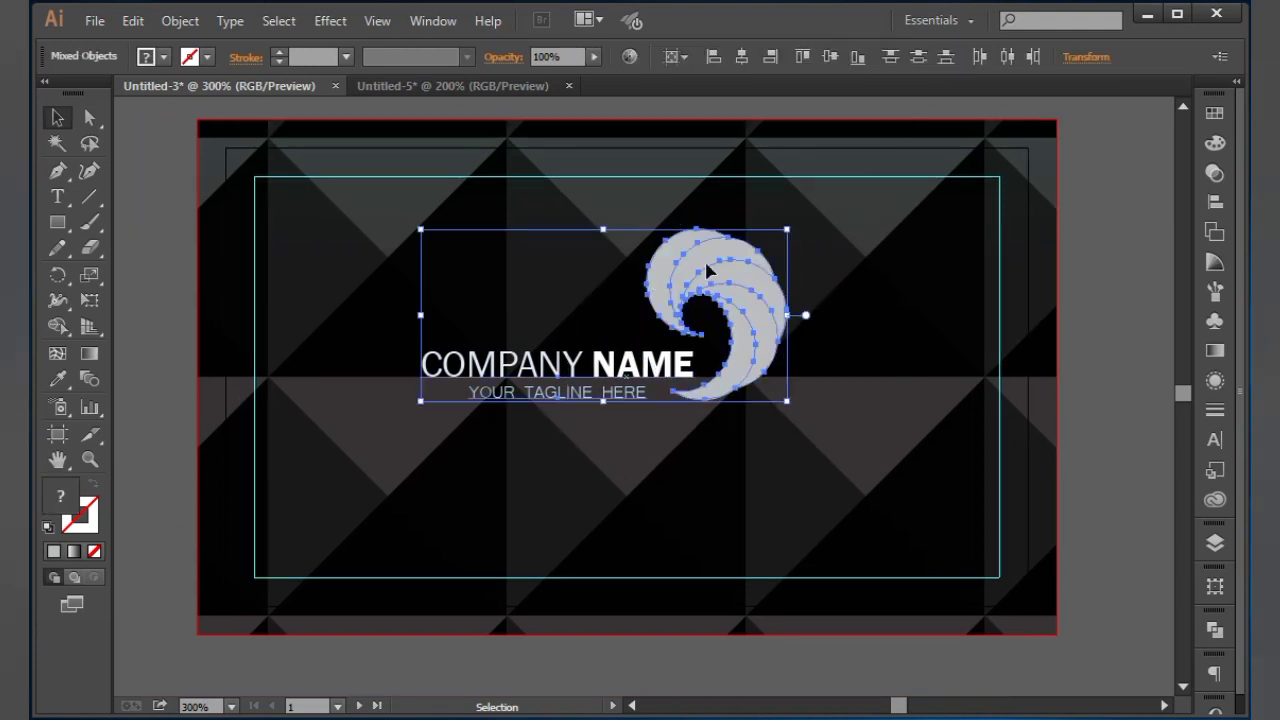
pyautogui.rightClick(731, 252)
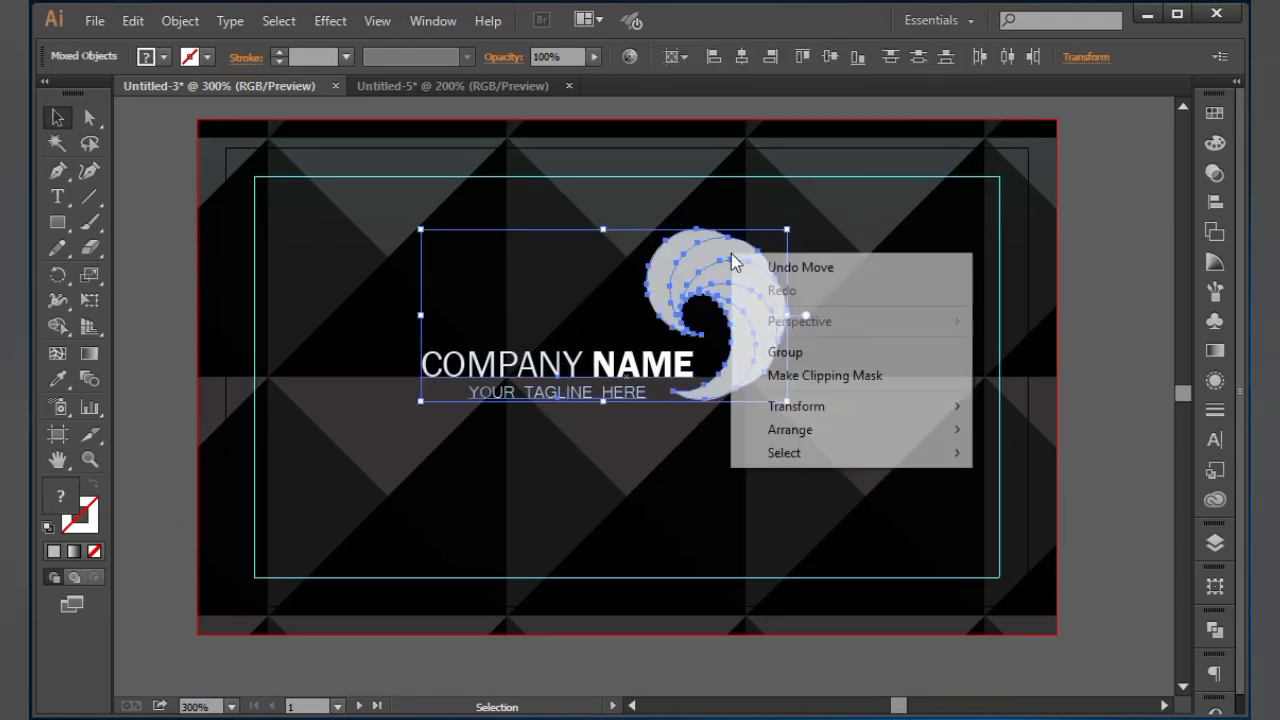
pyautogui.click(780, 358)
pyautogui.click(741, 56)
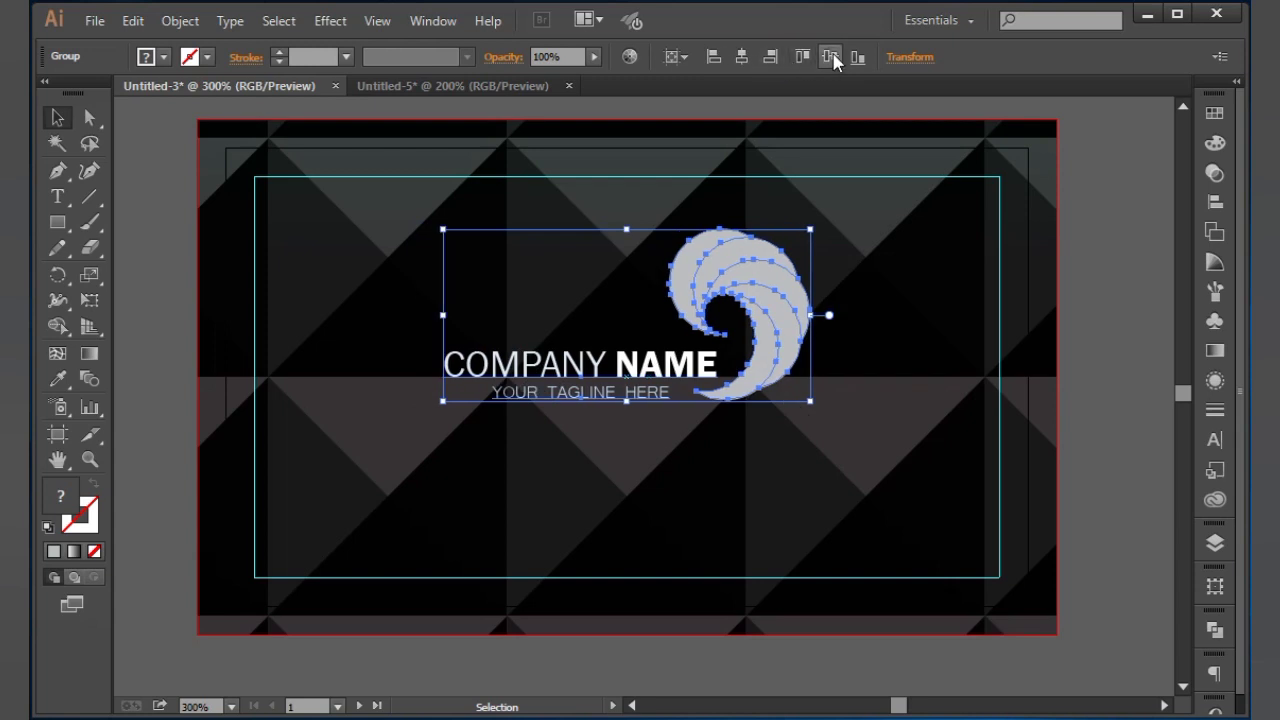
pyautogui.click(829, 56)
pyautogui.click(1094, 222)
# Move the grouped logo and company text slightly upward on the card and deselect it
pyautogui.moveTo(906, 327); pyautogui.dragTo(893, 310)
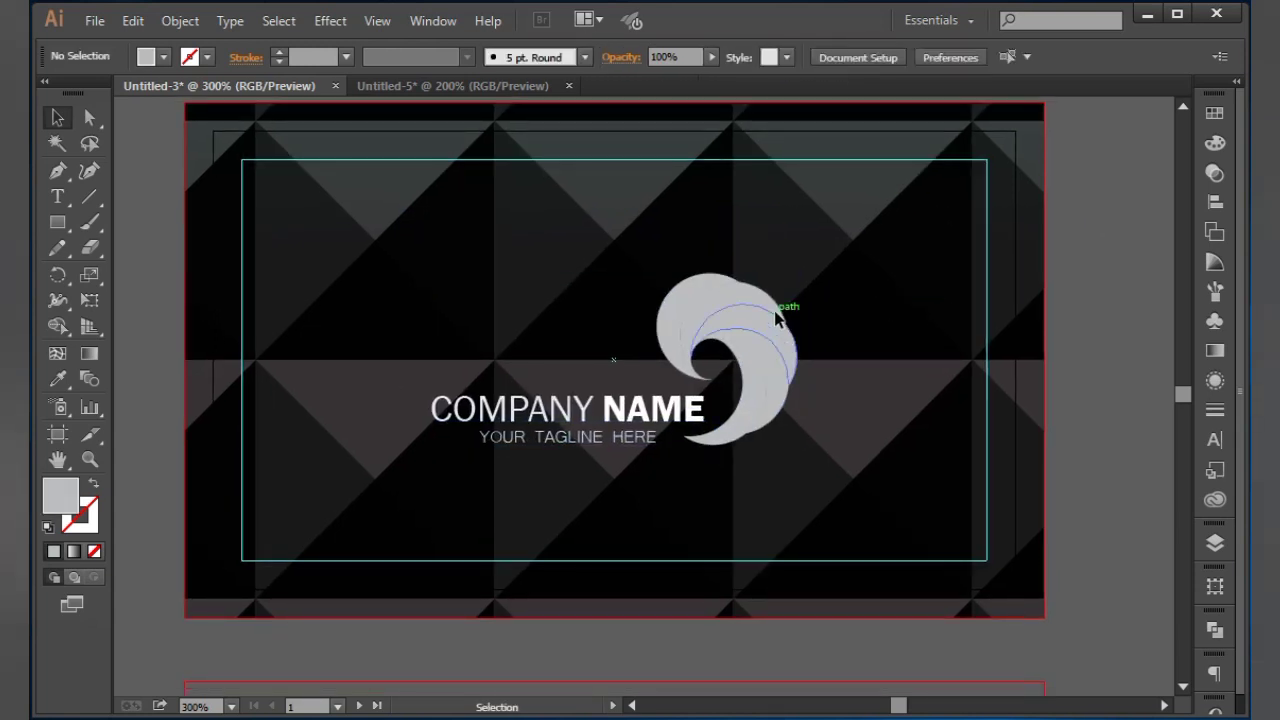
pyautogui.moveTo(776, 316); pyautogui.dragTo(778, 289)
pyautogui.click(1110, 353)
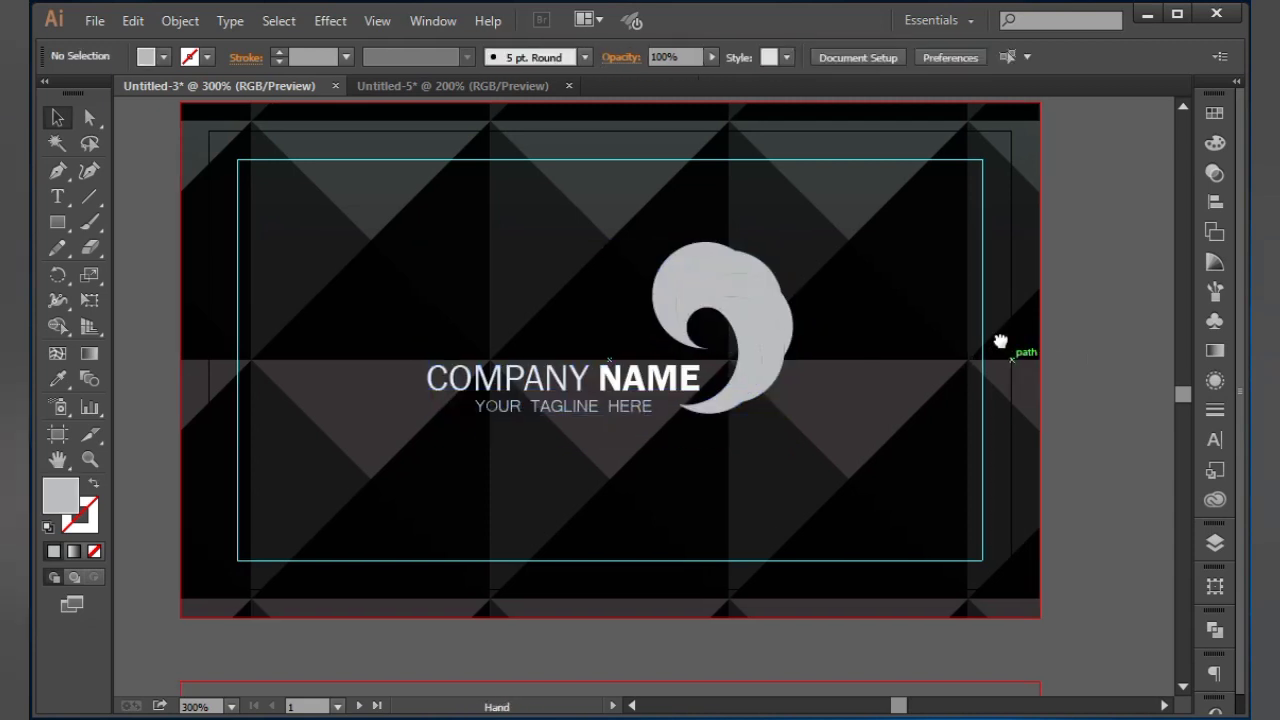
# Add a margin guide rectangle to the blank back card, inset evenly from its edges like the front card's guide
pyautogui.scroll(-1, 900, 390)
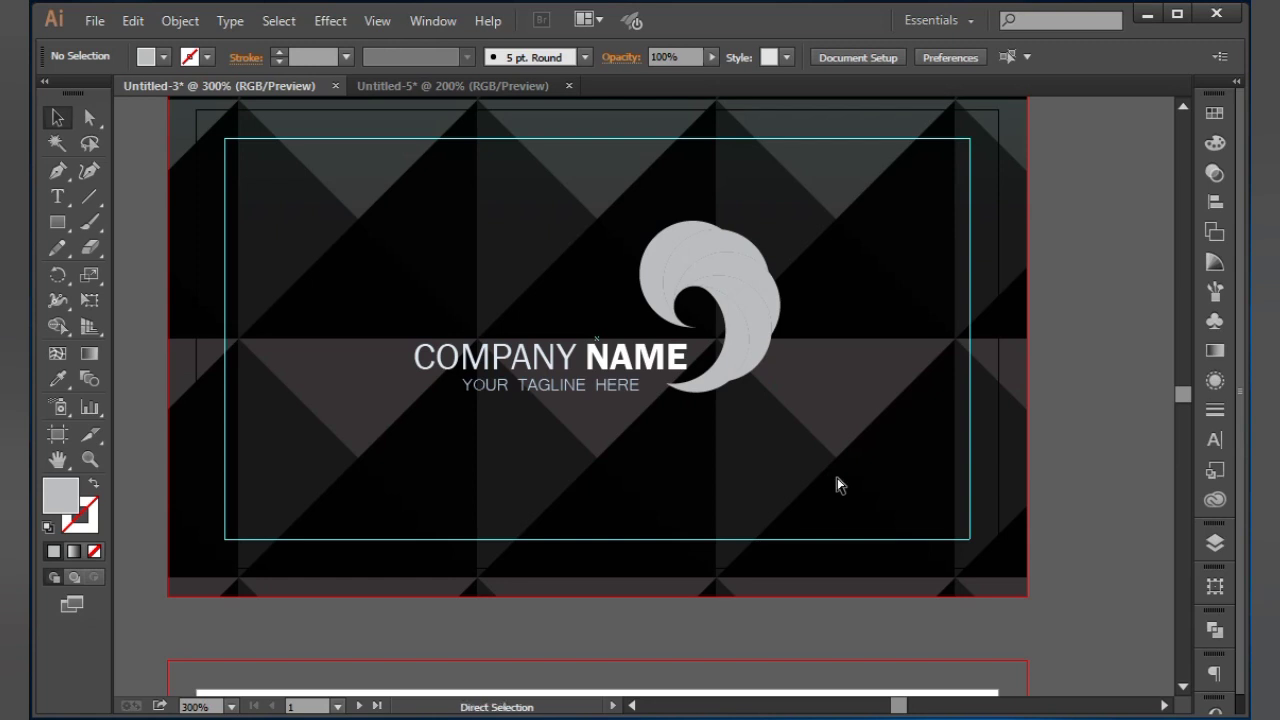
pyautogui.hotkey('ctrl', '-')
pyautogui.hotkey('ctrl', '-')
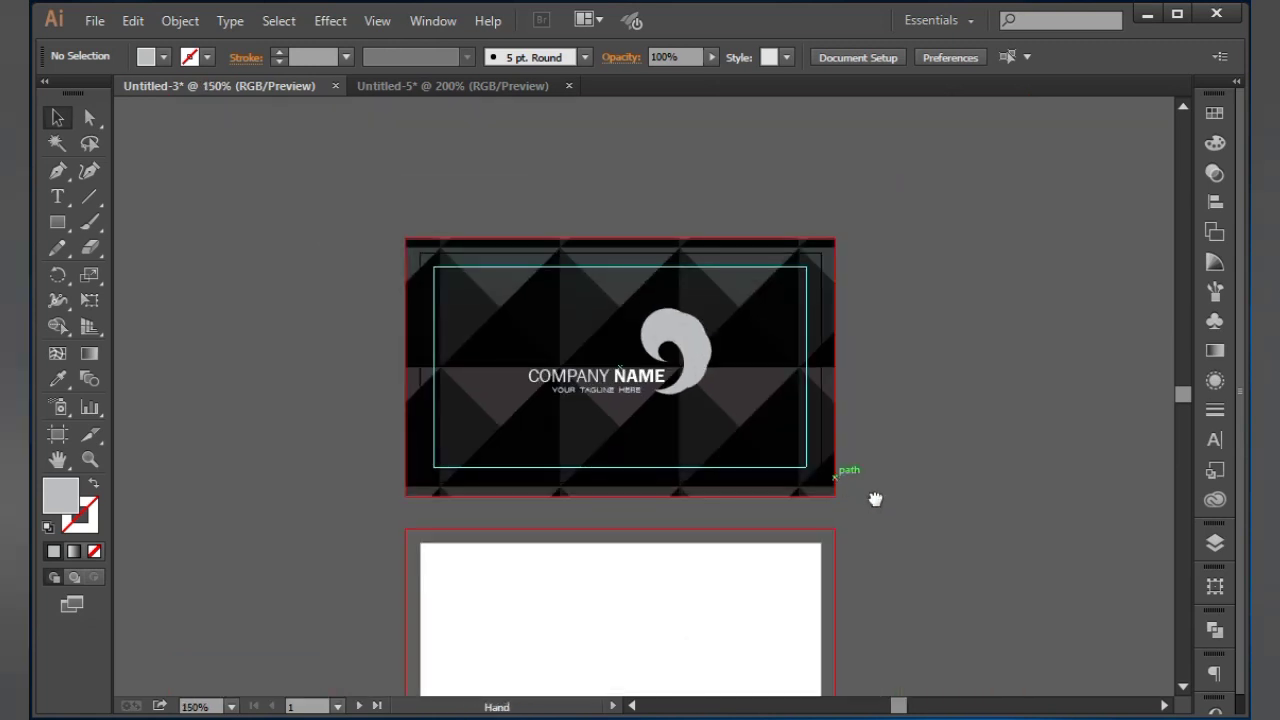
pyautogui.scroll(-4, 870, 492)
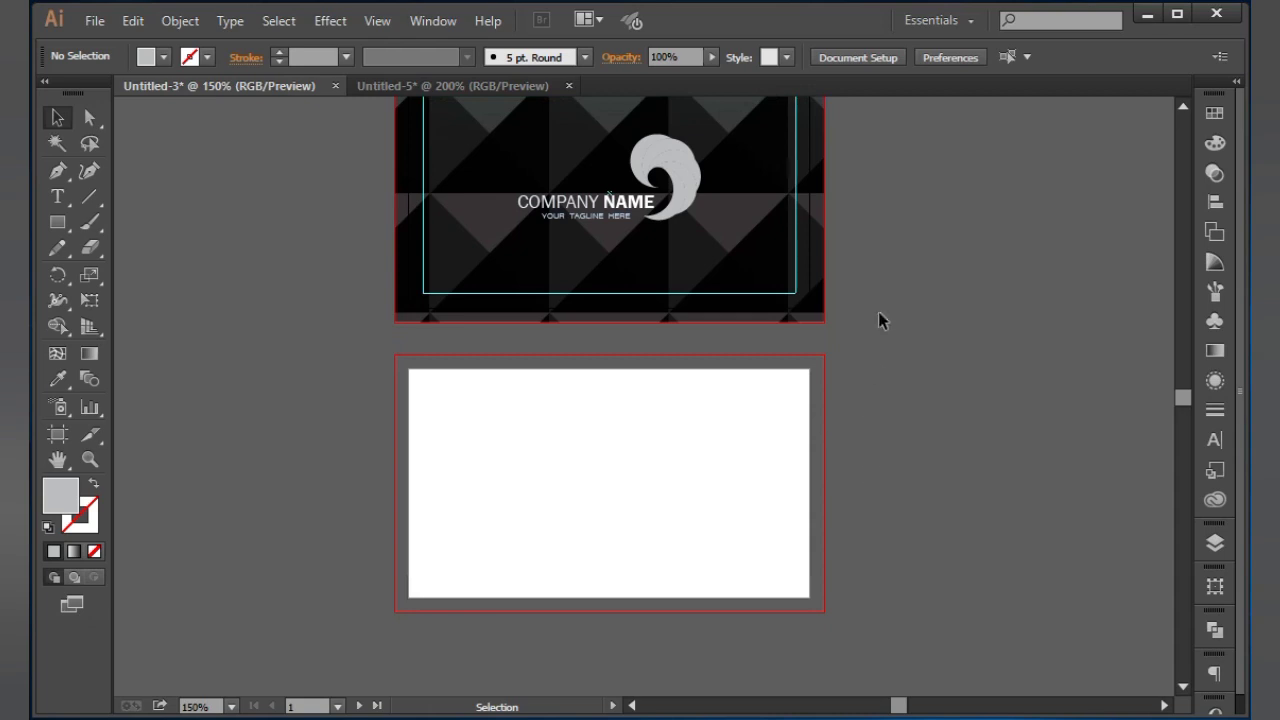
pyautogui.moveTo(881, 303); pyautogui.dragTo(883, 329)
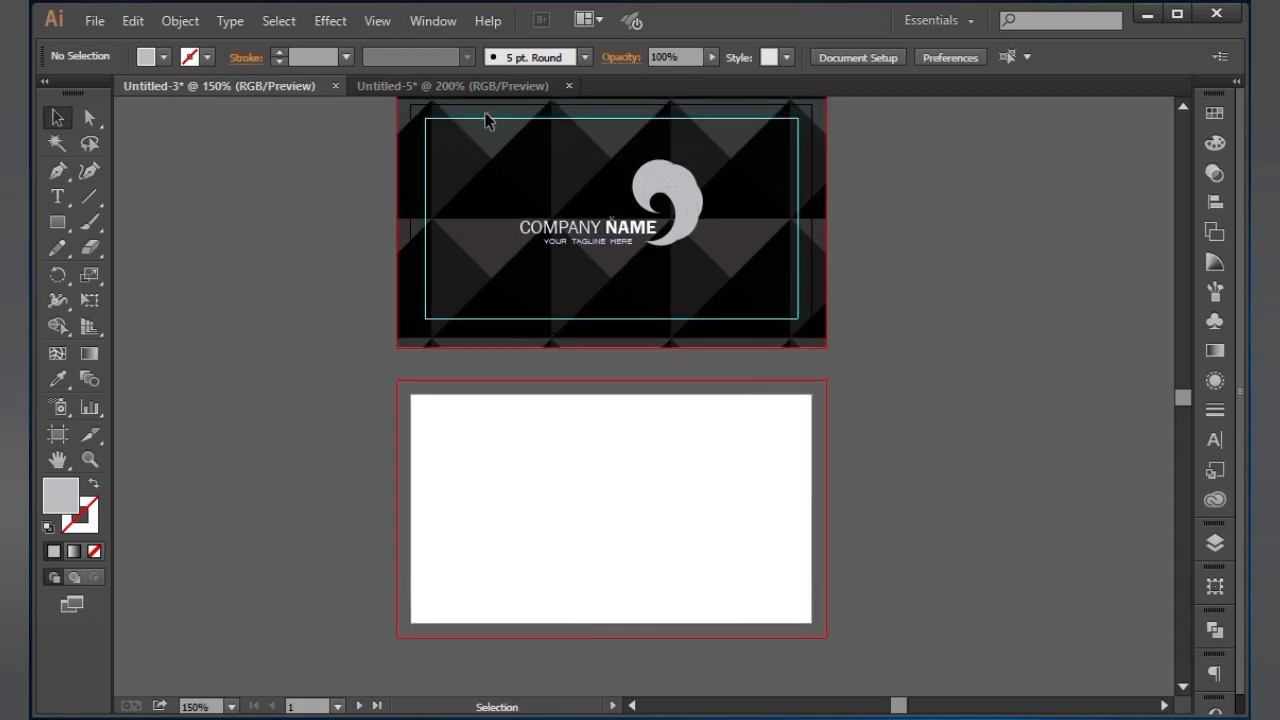
pyautogui.click(57, 222)
pyautogui.click(533, 511)
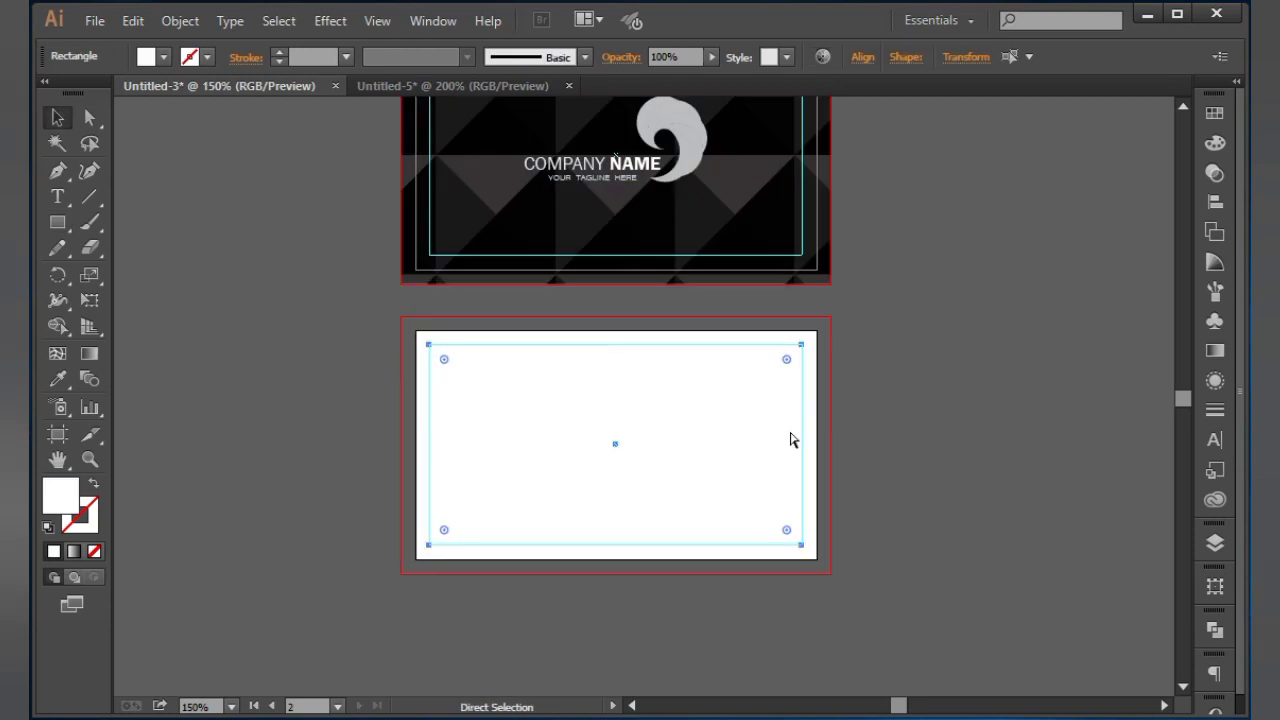
# Copy the front card's dark faceted background onto the back card, leaving the margin guide rectangles in place
pyautogui.hotkey('ctrl', 'shift', 'a')
pyautogui.scroll(3, 877, 223)
pyautogui.click(760, 210)
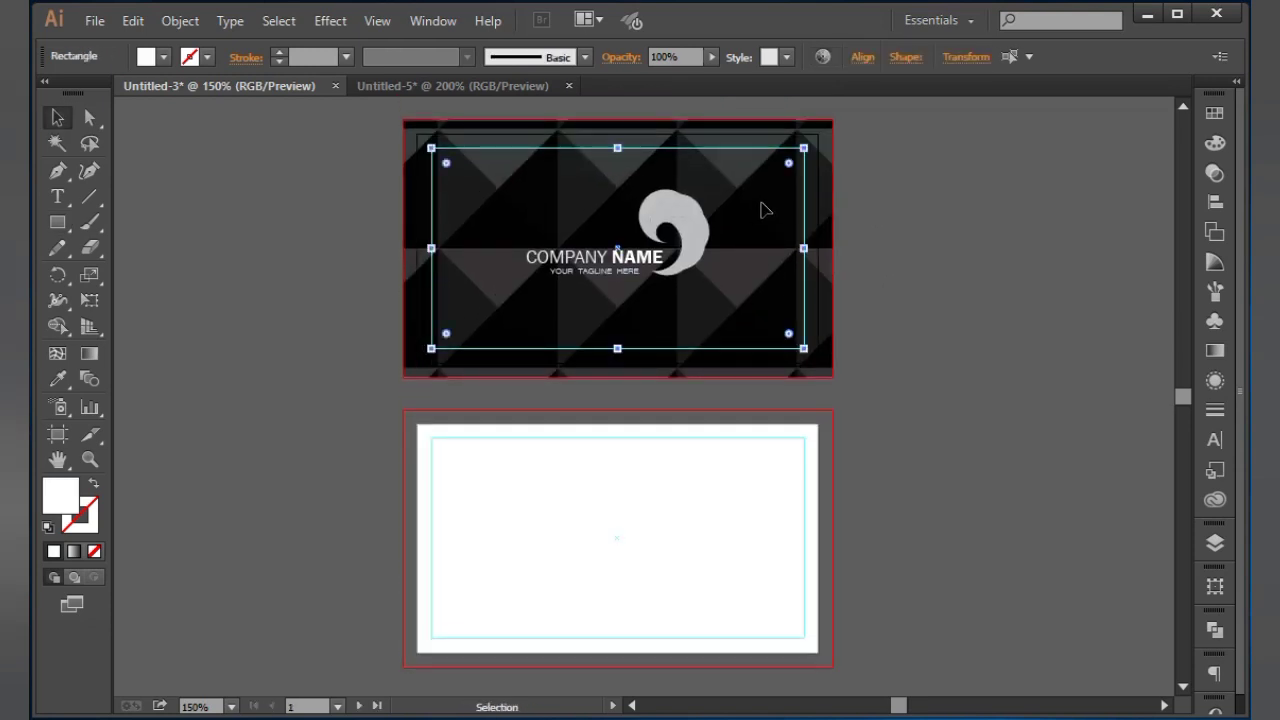
pyautogui.hotkey('ctrl', 'shift', 'a')
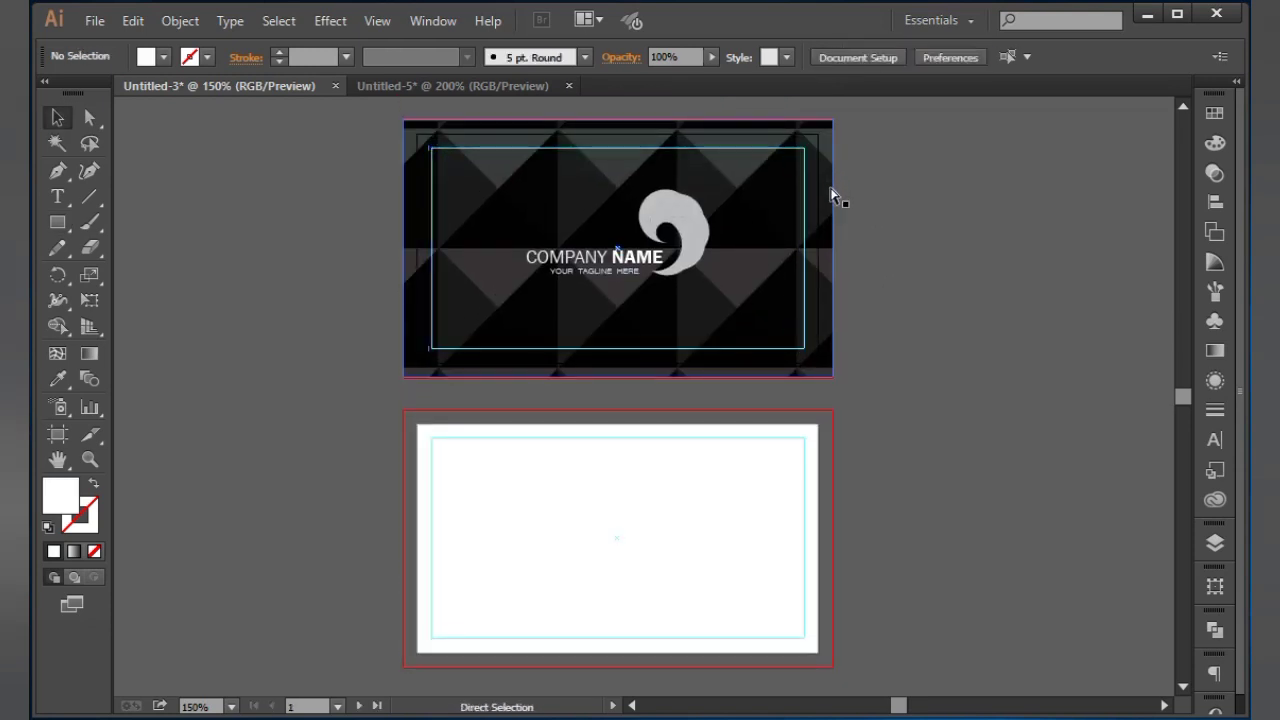
pyautogui.hotkey('ctrl', 'a')
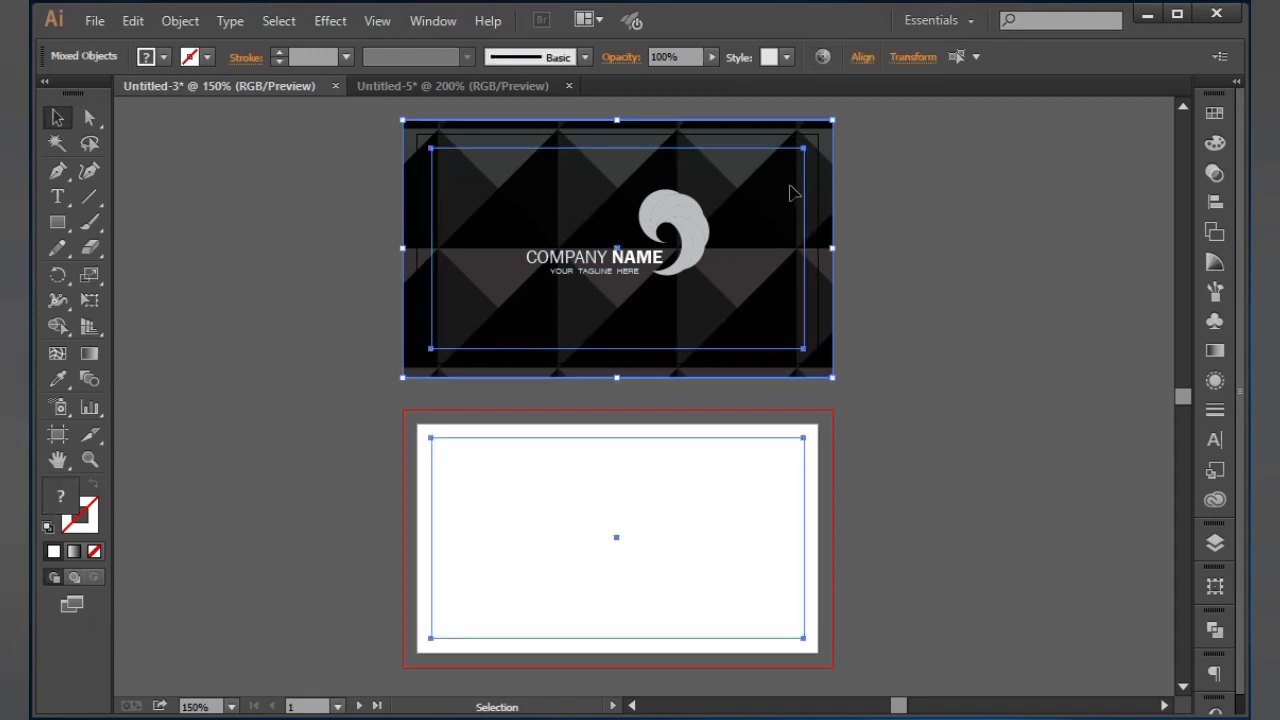
pyautogui.hotkey('ctrl', '5')
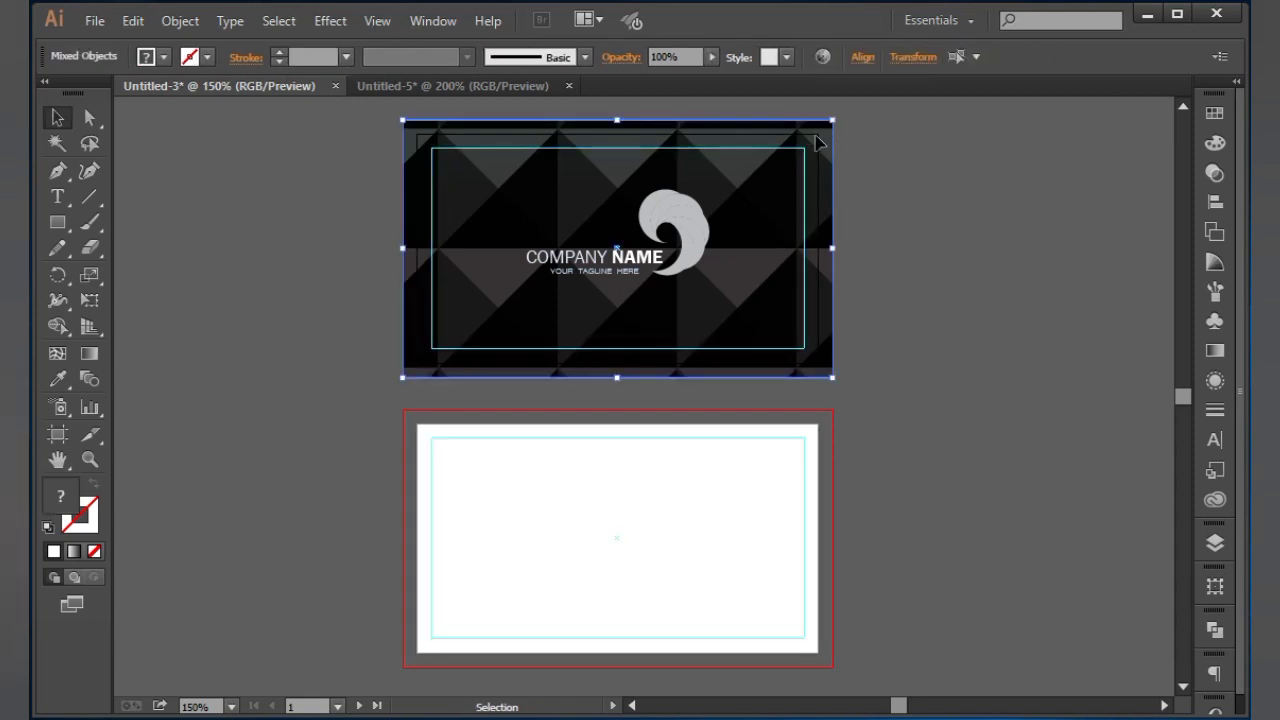
pyautogui.press('ctrl')
pyautogui.moveTo(817, 278); pyautogui.dragTo(823, 572)
pyautogui.press('space')
pyautogui.moveTo(861, 404); pyautogui.dragTo(863, 313)
pyautogui.press('space')
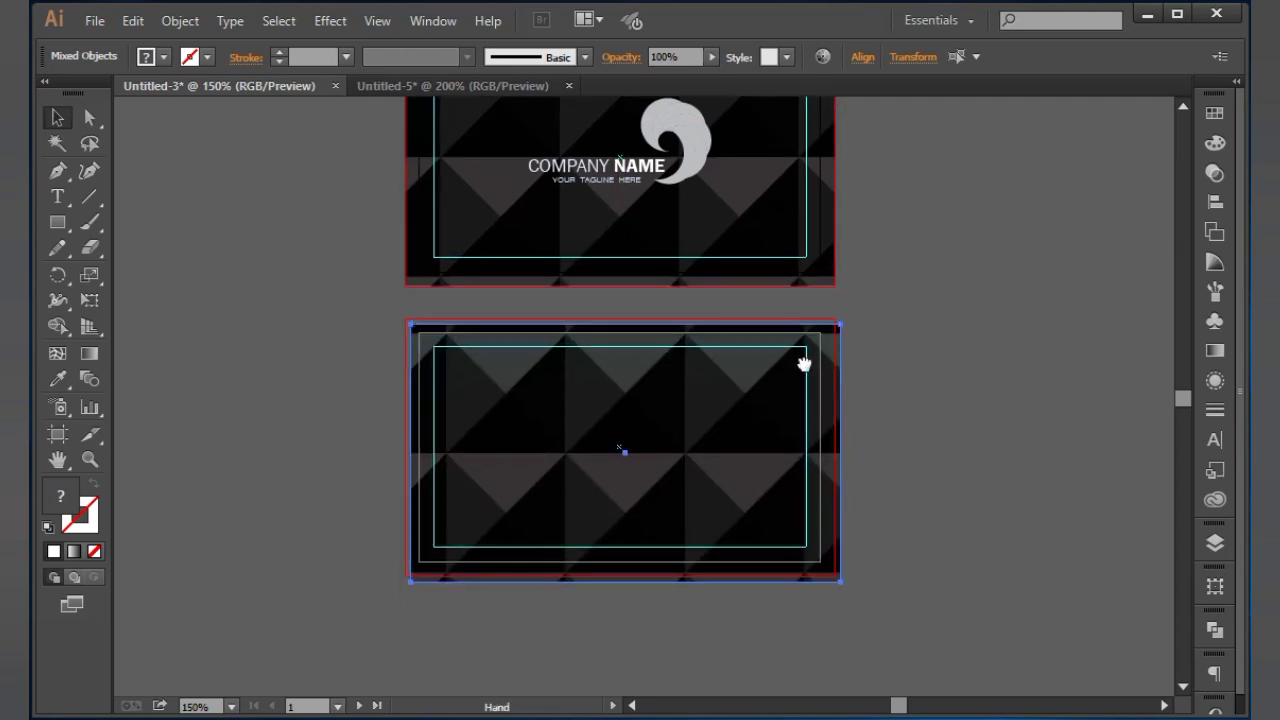
# Align the copied faceted background exactly with the back card's bleed edges and deselect it
pyautogui.moveTo(804, 364); pyautogui.dragTo(825, 408)
pyautogui.hotkey('ctrl', '=')
pyautogui.hotkey('ctrl', '=')
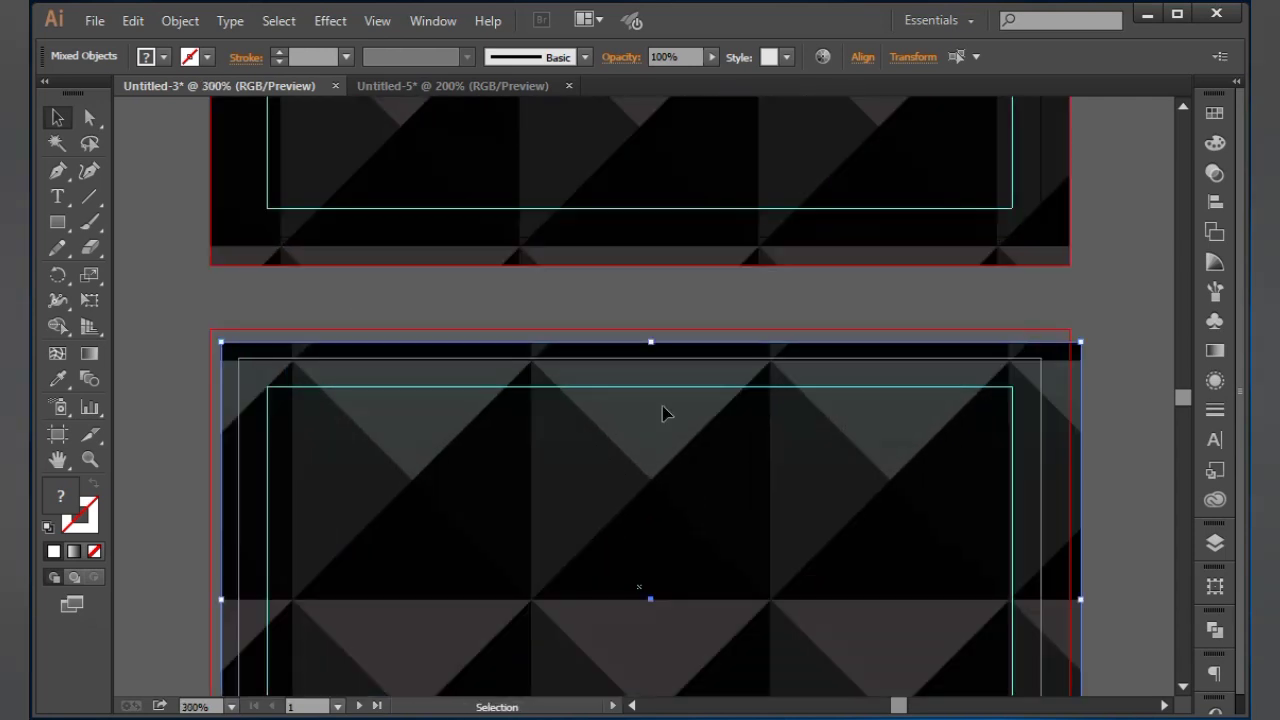
pyautogui.moveTo(635, 403); pyautogui.dragTo(598, 161)
pyautogui.press('space')
pyautogui.hotkey('ctrl', '-')
pyautogui.hotkey('ctrl', '-')
pyautogui.click(634, 212)
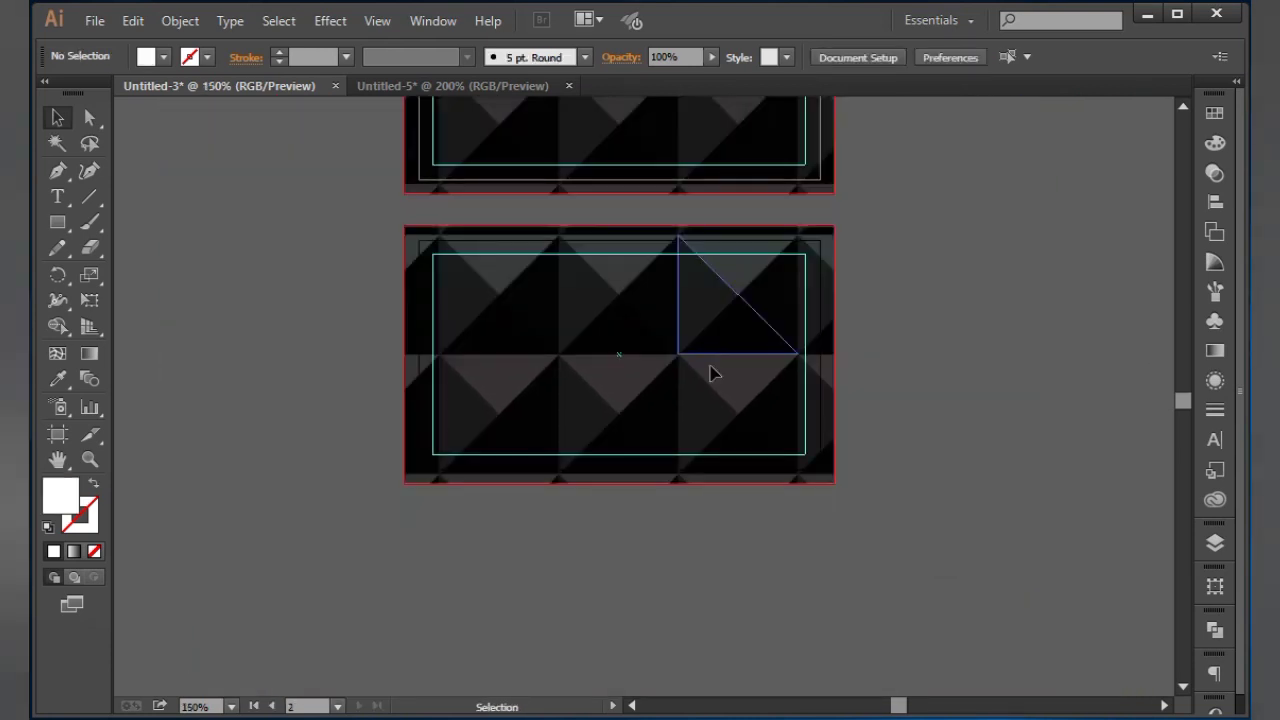
# Change the back card's base rectangle under the facet pattern to a light gradient, with the pattern fitted over the card again
pyautogui.moveTo(710, 370); pyautogui.dragTo(710, 508)
pyautogui.click(681, 326)
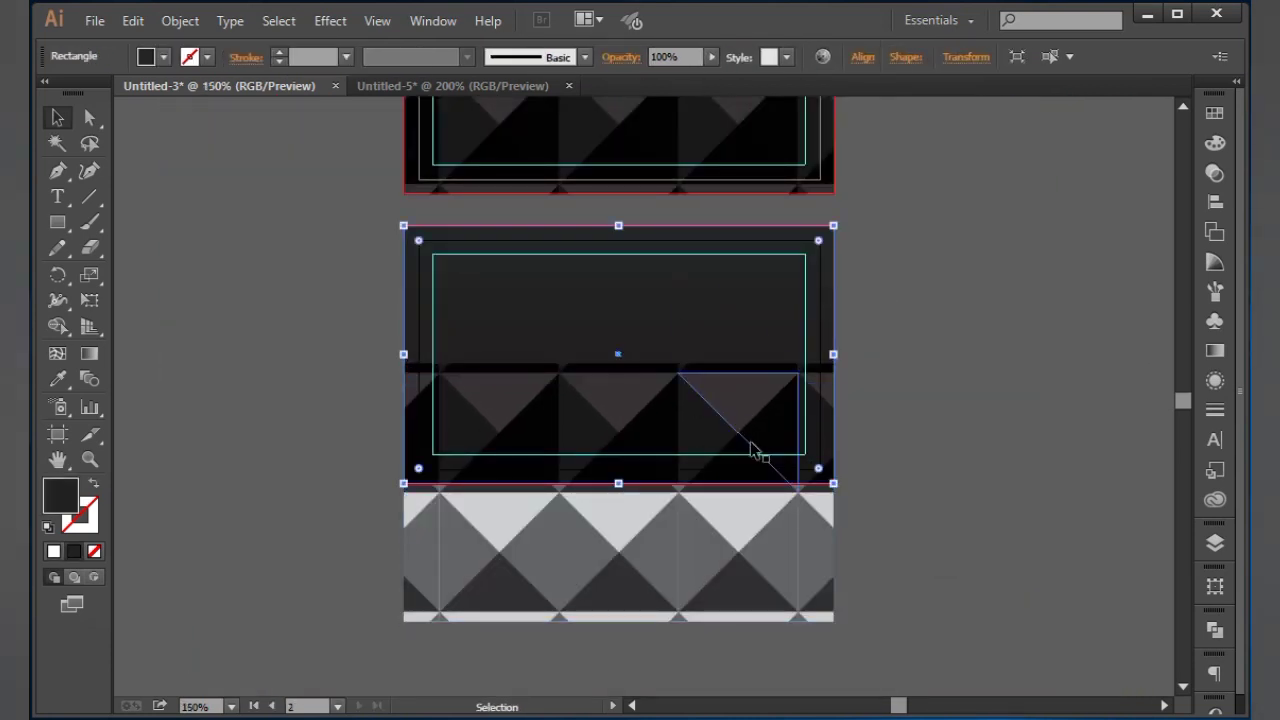
pyautogui.click(1224, 353)
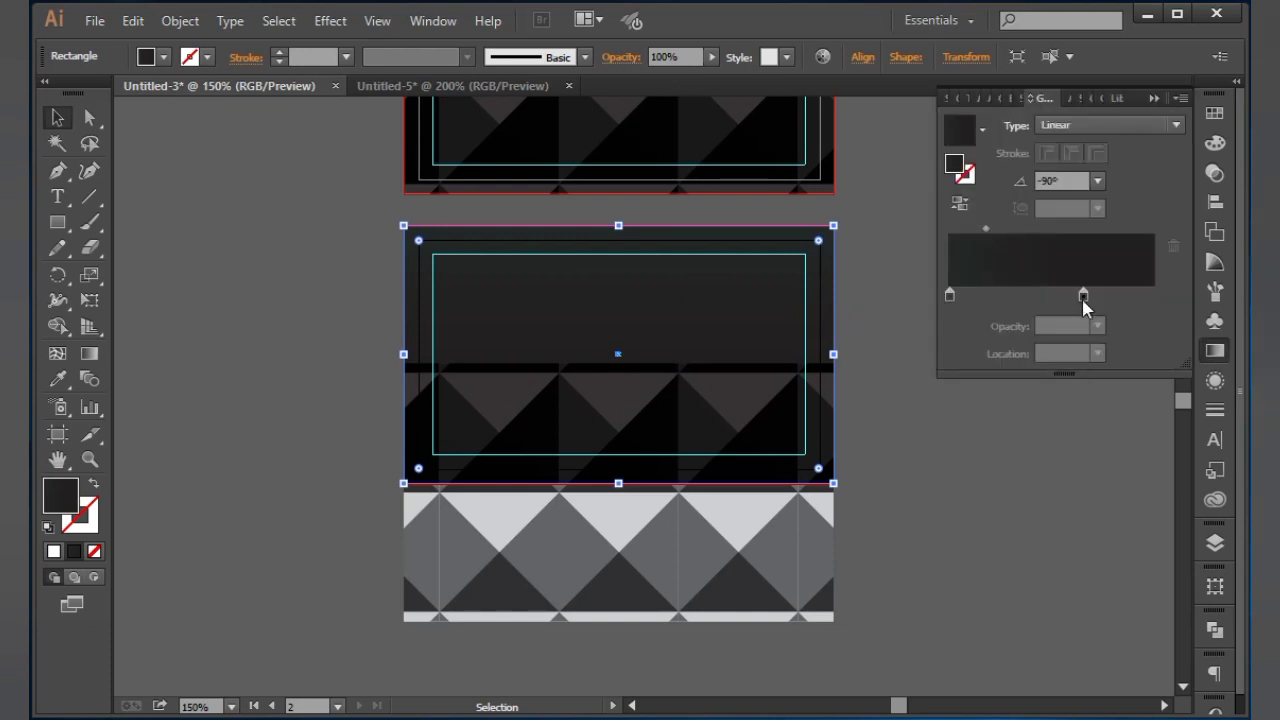
pyautogui.doubleClick(1083, 297)
pyautogui.click(877, 409)
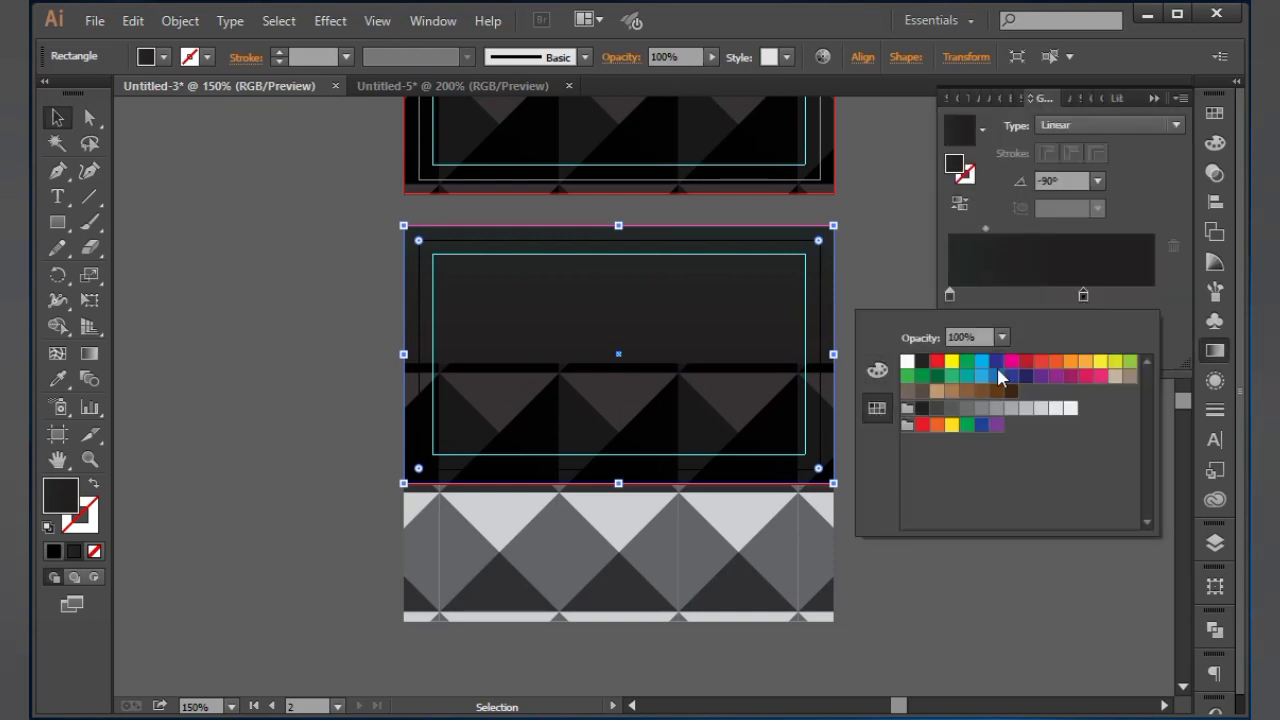
pyautogui.click(943, 368)
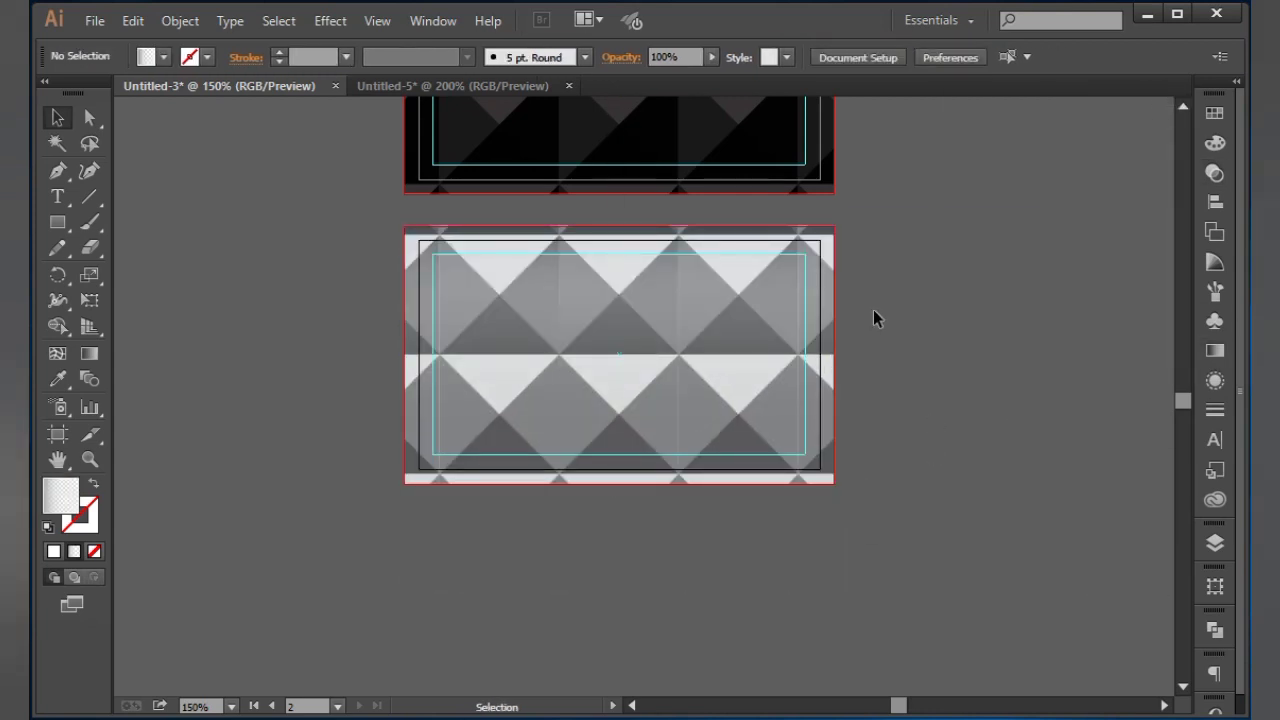
pyautogui.moveTo(873, 309); pyautogui.dragTo(865, 502)
pyautogui.moveTo(805, 307); pyautogui.dragTo(803, 275)
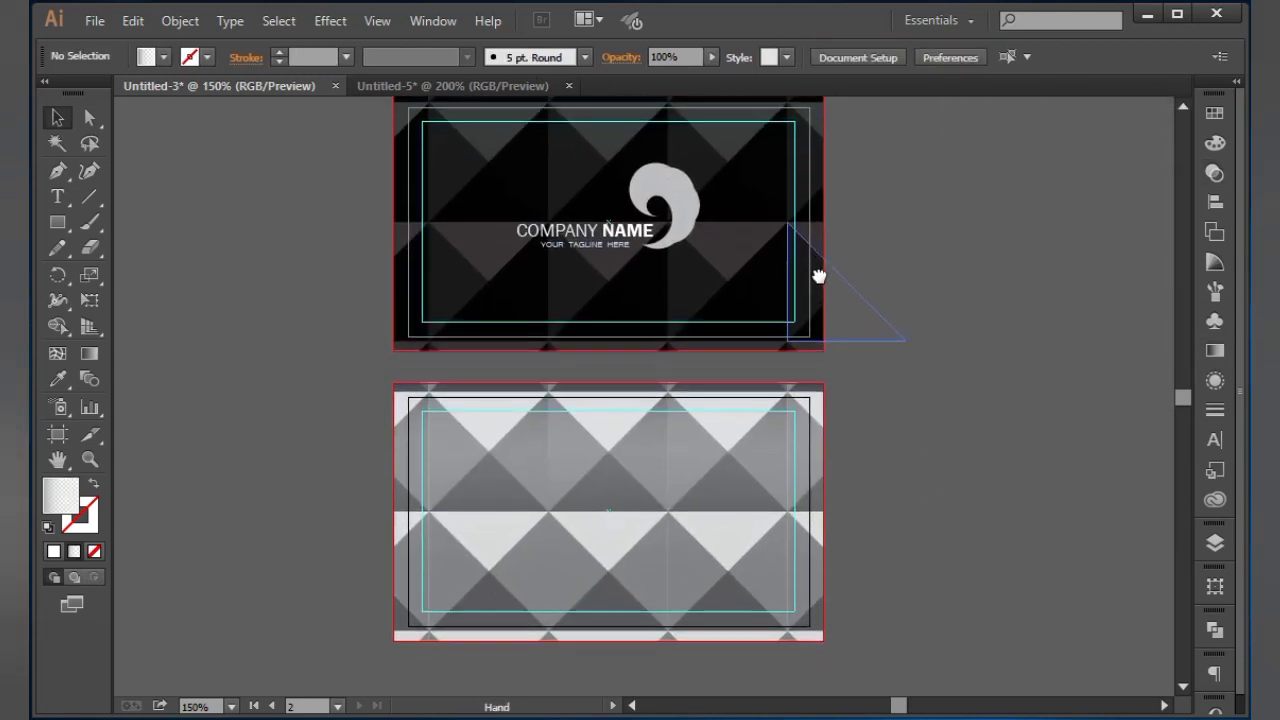
# Bring the company name, tagline and contact lines with their icons from the Untitled-5 document onto the back card in Untitled-3
pyautogui.click(463, 84)
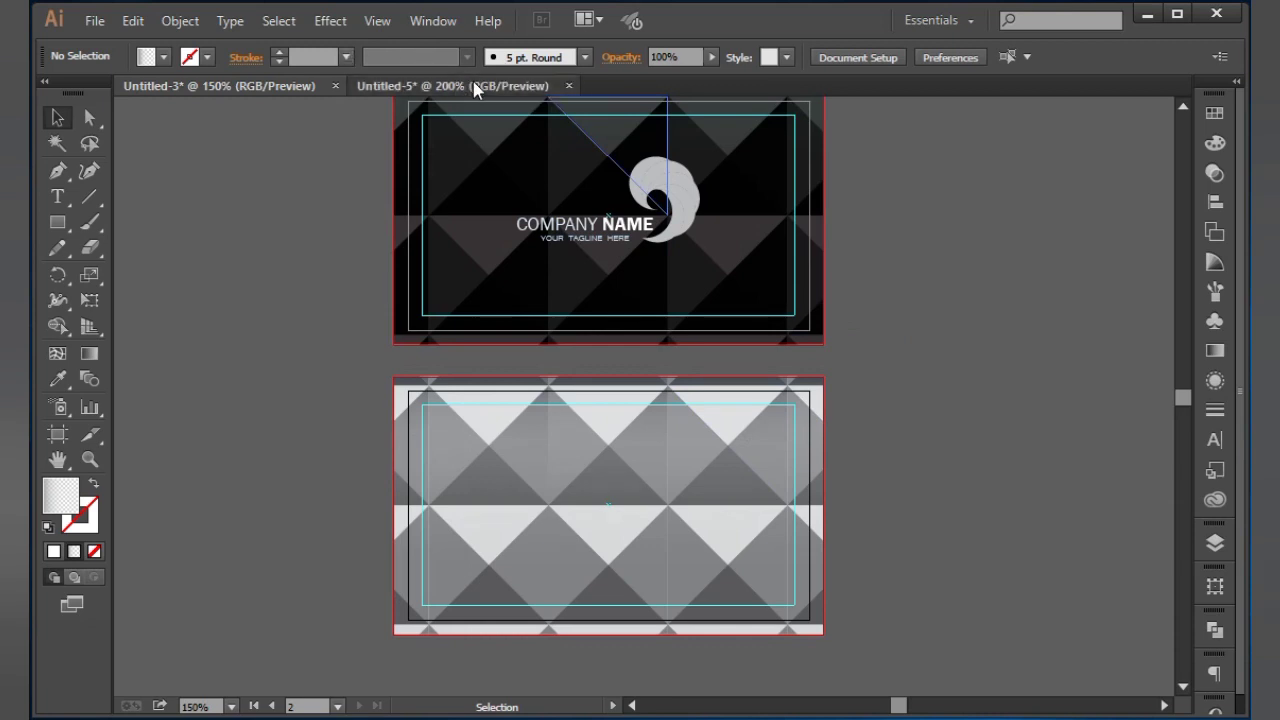
pyautogui.moveTo(586, 380); pyautogui.dragTo(587, 292)
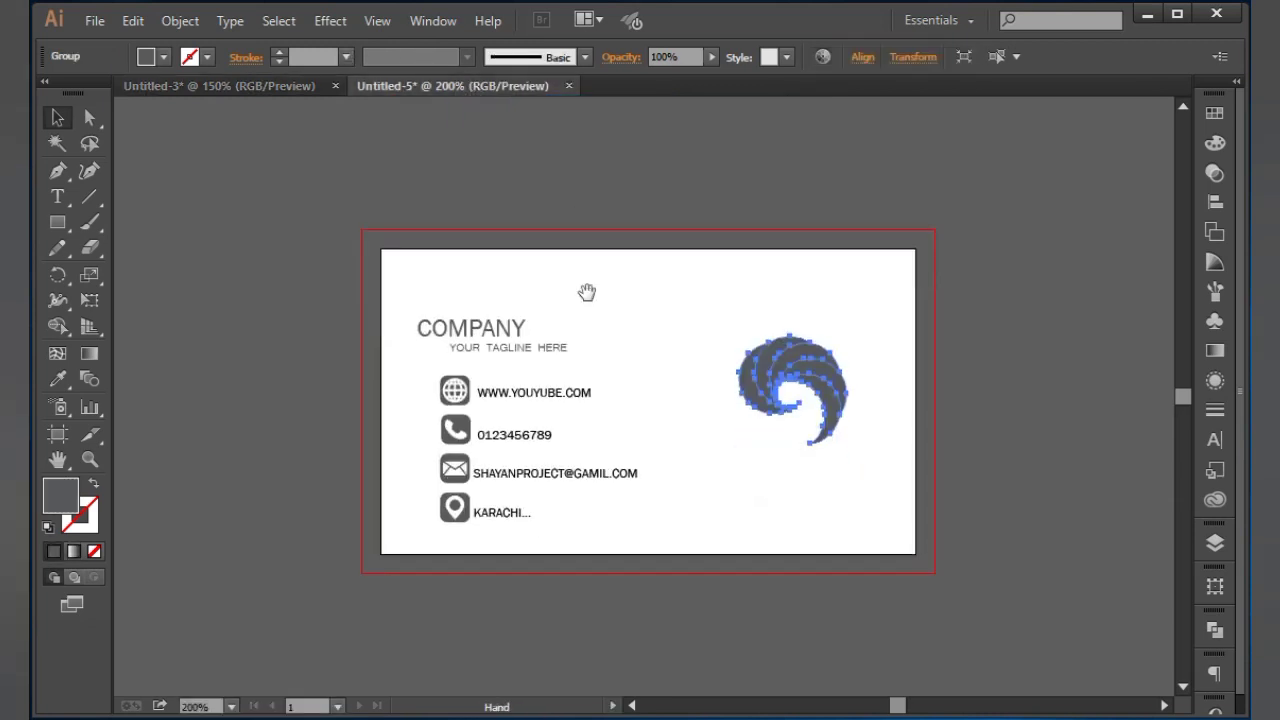
pyautogui.moveTo(613, 512); pyautogui.dragTo(503, 88)
pyautogui.moveTo(312, 84); pyautogui.dragTo(300, 88)
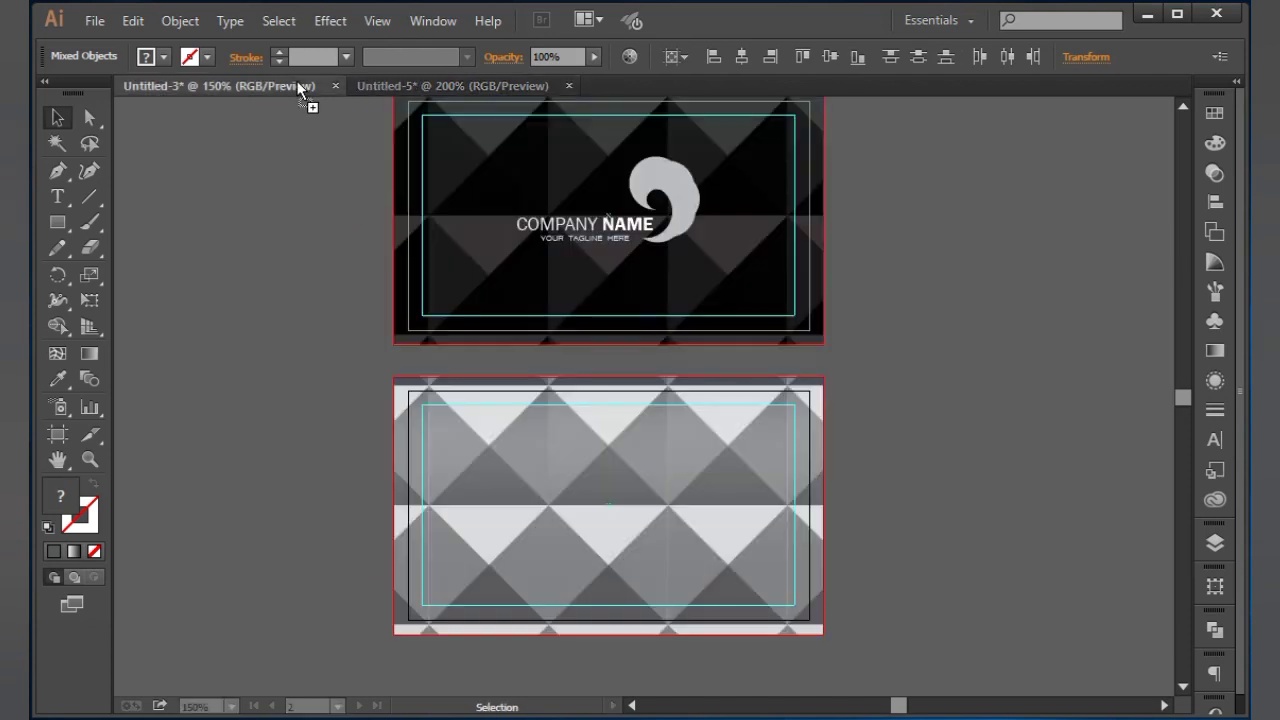
pyautogui.moveTo(600, 516); pyautogui.dragTo(602, 518)
pyautogui.scroll(-3, 620, 430)
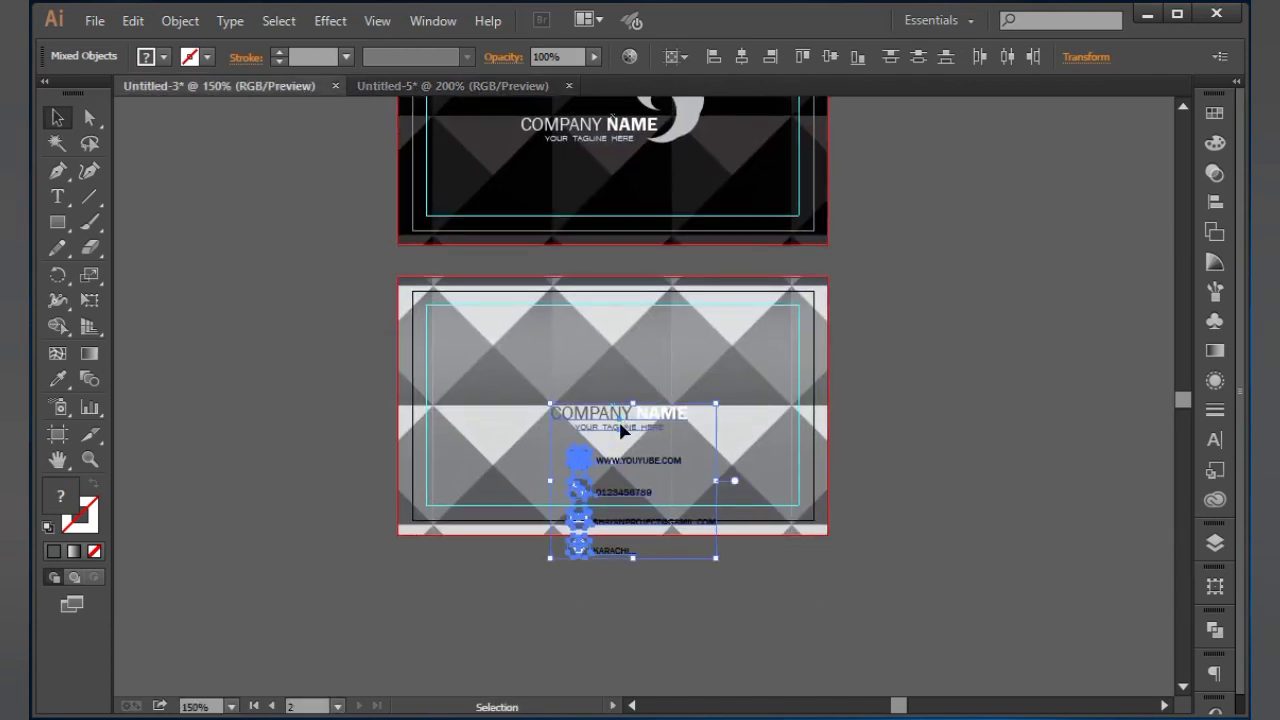
pyautogui.hotkey('ctrl', '+')
pyautogui.scroll(-2, 620, 440)
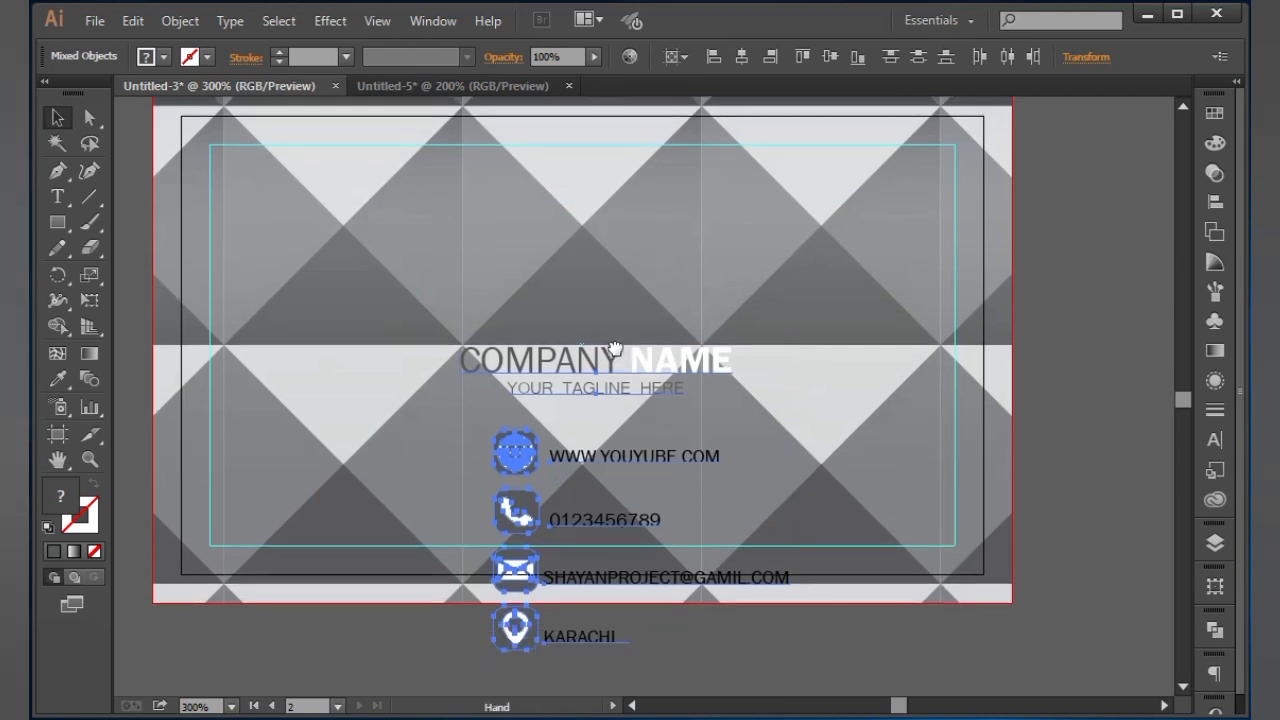
pyautogui.moveTo(596, 380); pyautogui.dragTo(594, 378)
pyautogui.click(560, 296)
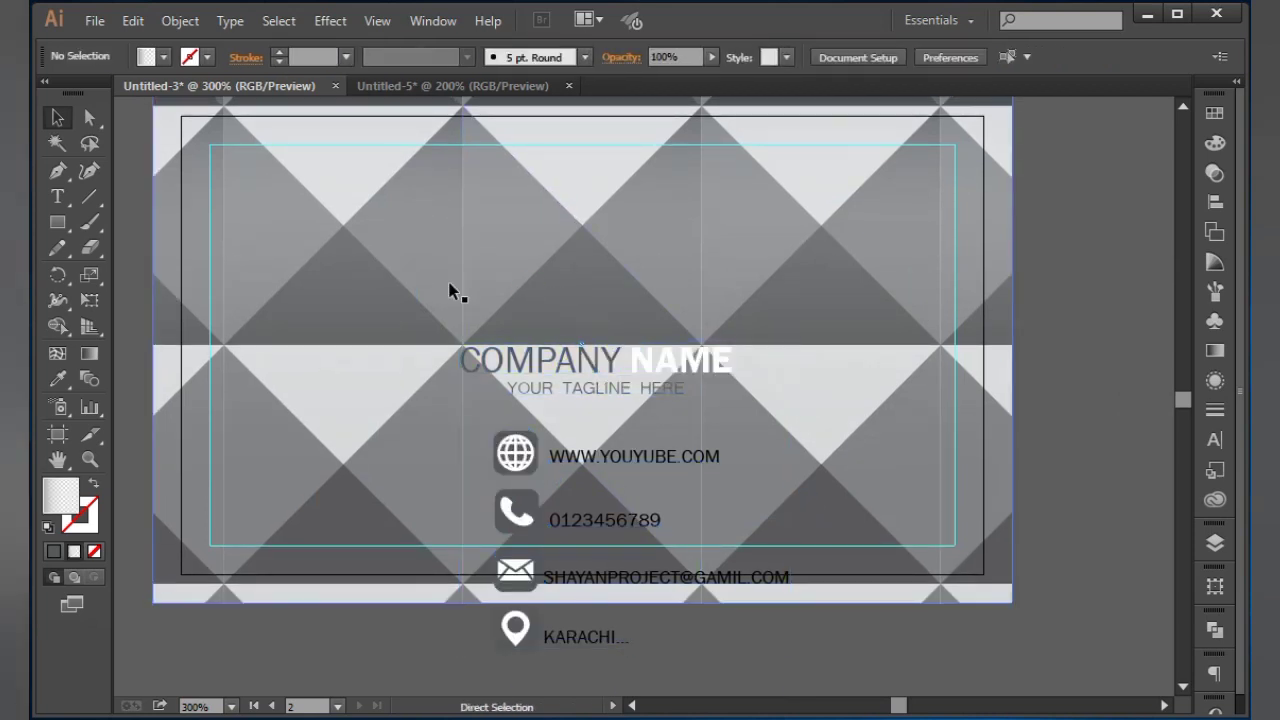
pyautogui.moveTo(450, 289); pyautogui.dragTo(594, 382)
pyautogui.hotkey('ctrl', 'z')
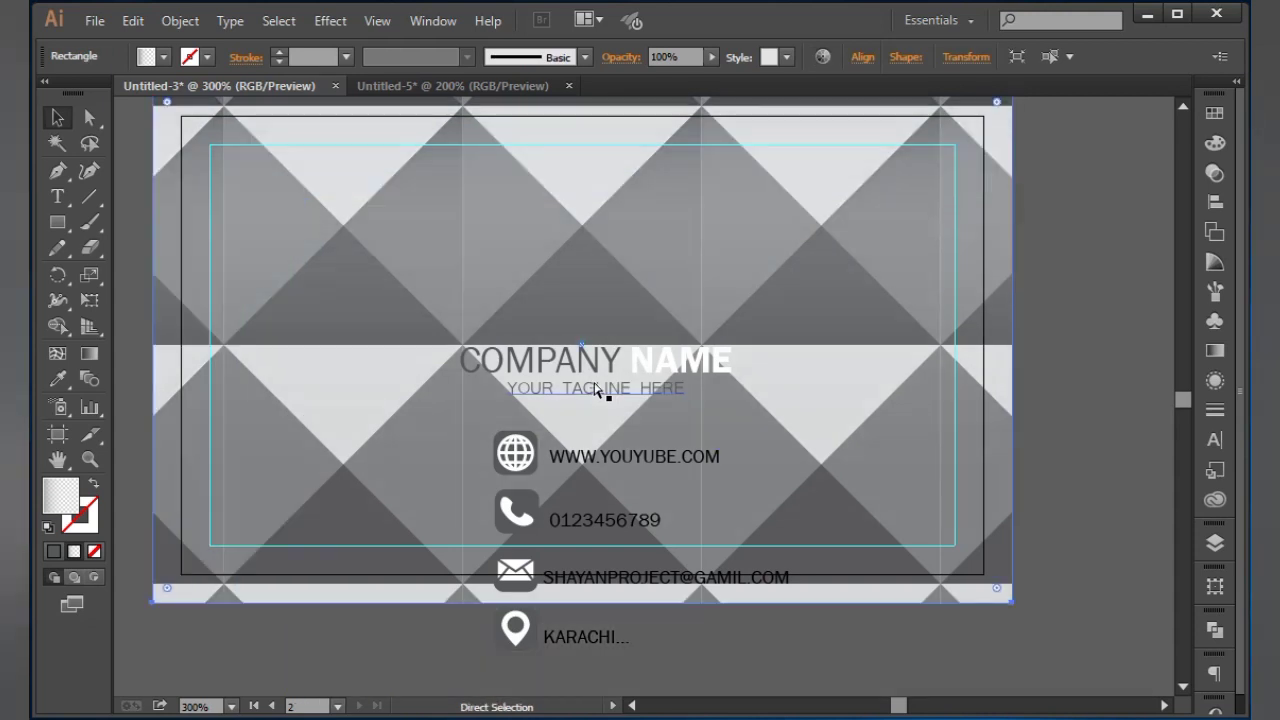
pyautogui.hotkey('ctrl', 'shift', 'a')
pyautogui.moveTo(574, 332); pyautogui.dragTo(654, 390)
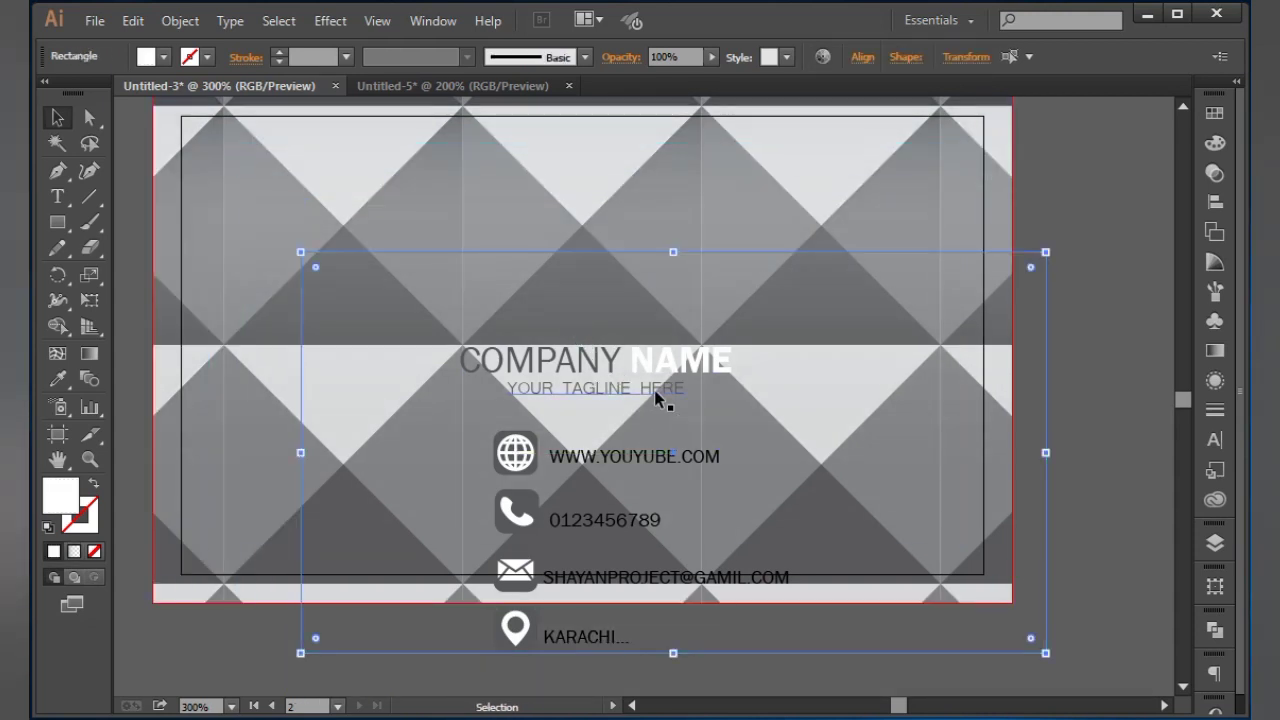
pyautogui.hotkey('ctrl', 'z')
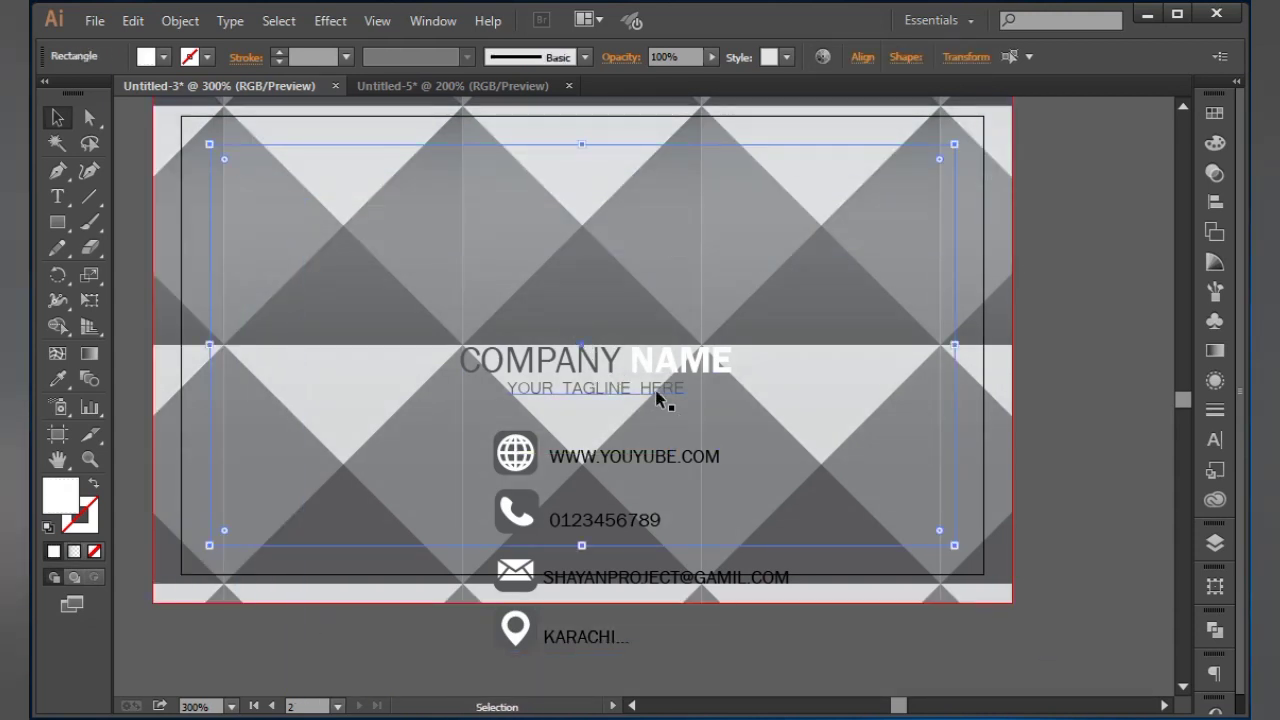
pyautogui.hotkey('ctrl', 'shift', 'a')
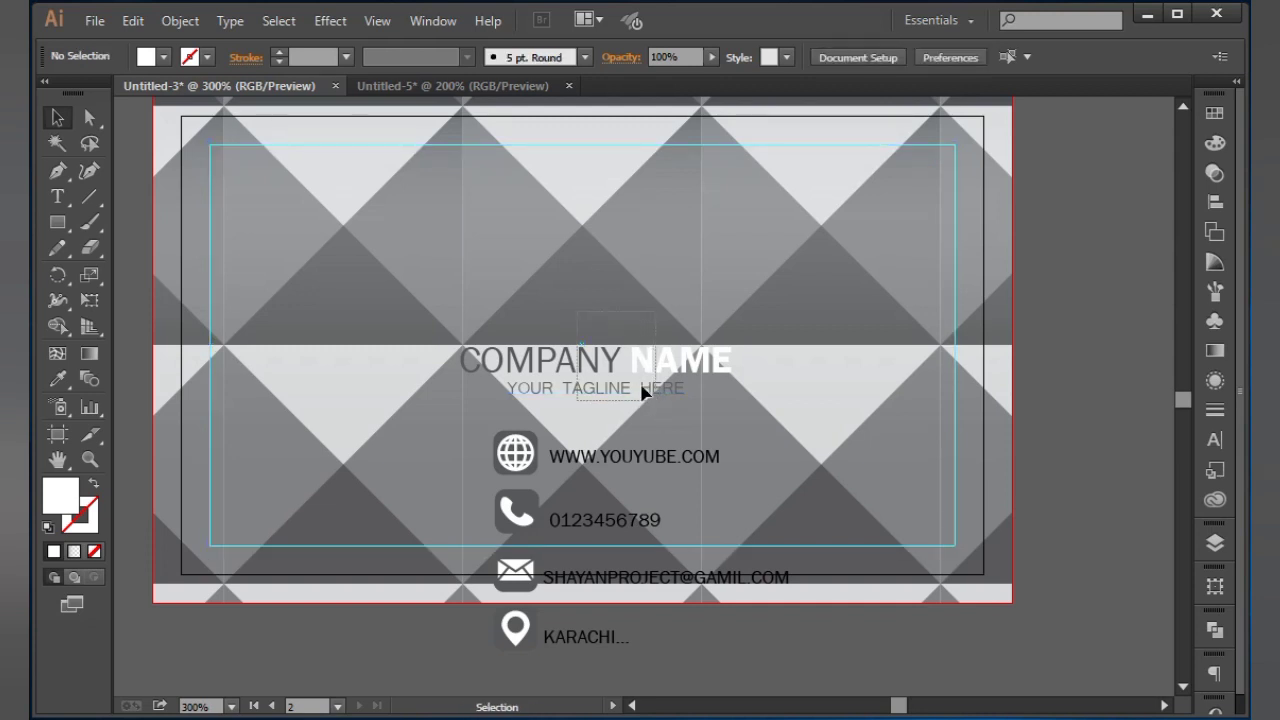
# Move the company name and tagline to the back card's left half and the contact lines with icons to its right half
pyautogui.moveTo(616, 361); pyautogui.dragTo(437, 350)
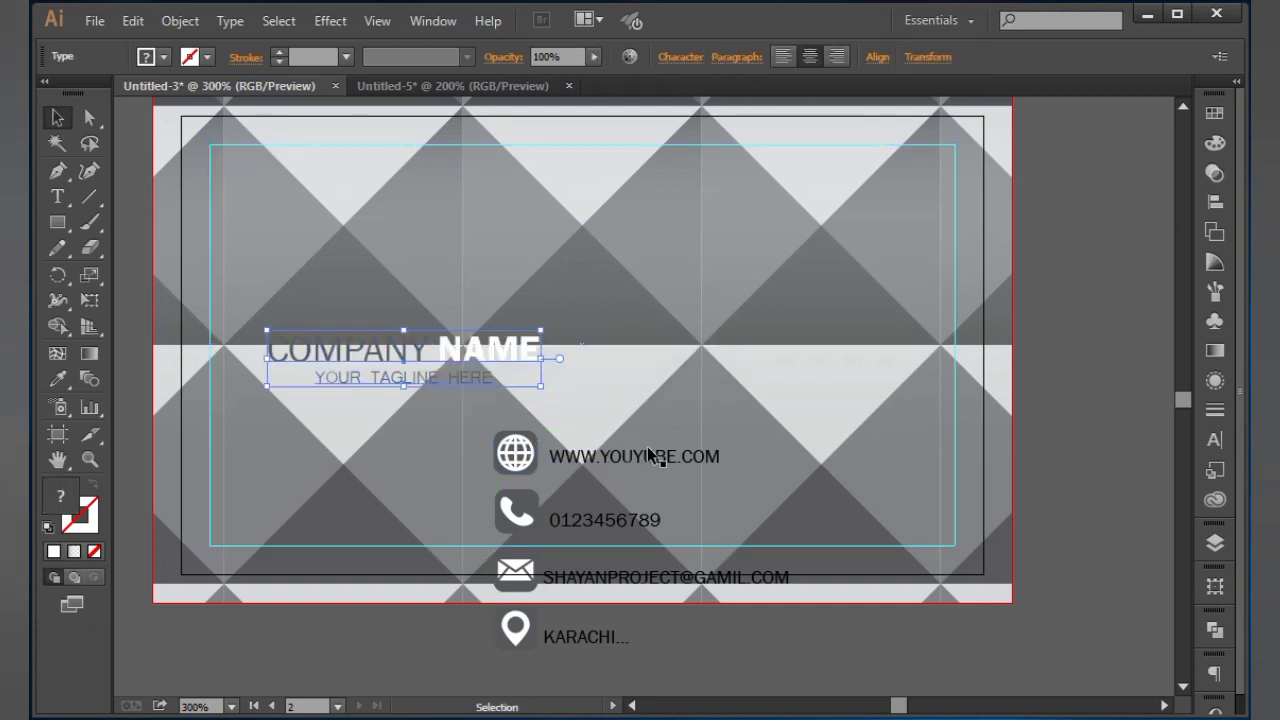
pyautogui.moveTo(625, 660); pyautogui.dragTo(625, 662)
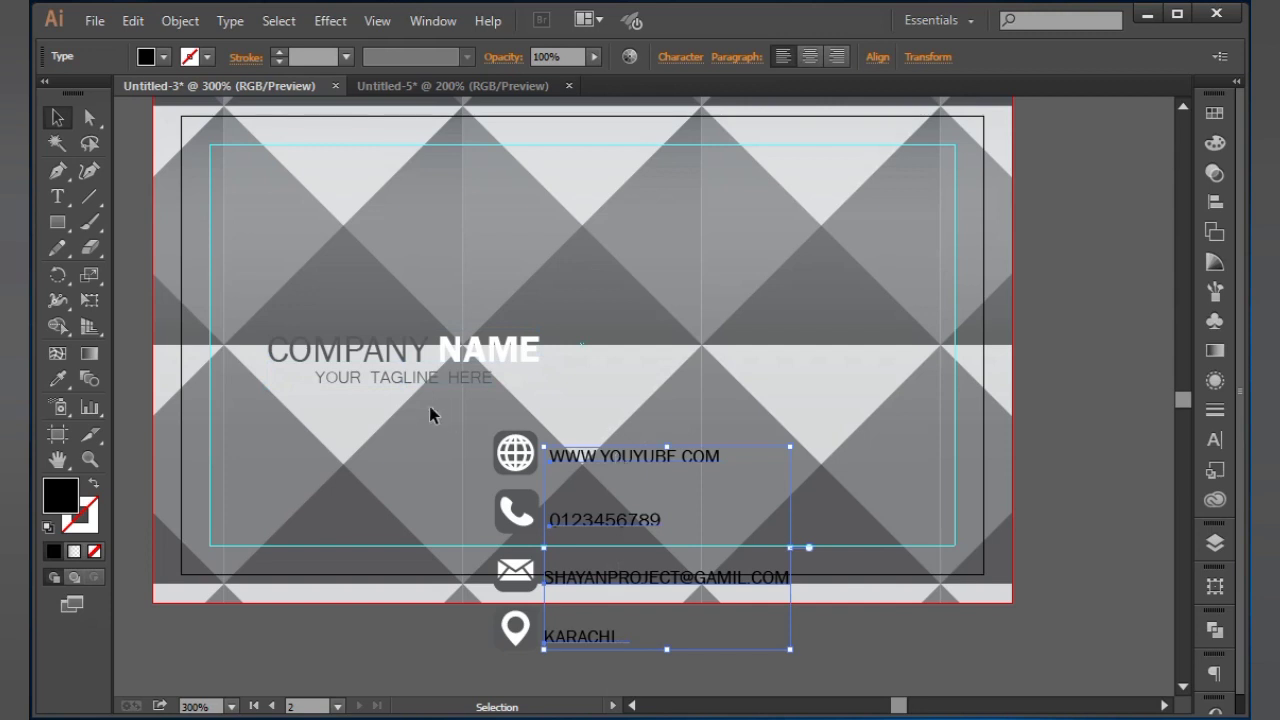
pyautogui.moveTo(689, 637); pyautogui.dragTo(715, 665)
pyautogui.moveTo(667, 452); pyautogui.dragTo(795, 245)
pyautogui.click(1080, 371)
pyautogui.moveTo(1080, 371); pyautogui.dragTo(1082, 392)
pyautogui.hotkey('ctrl', 'z')
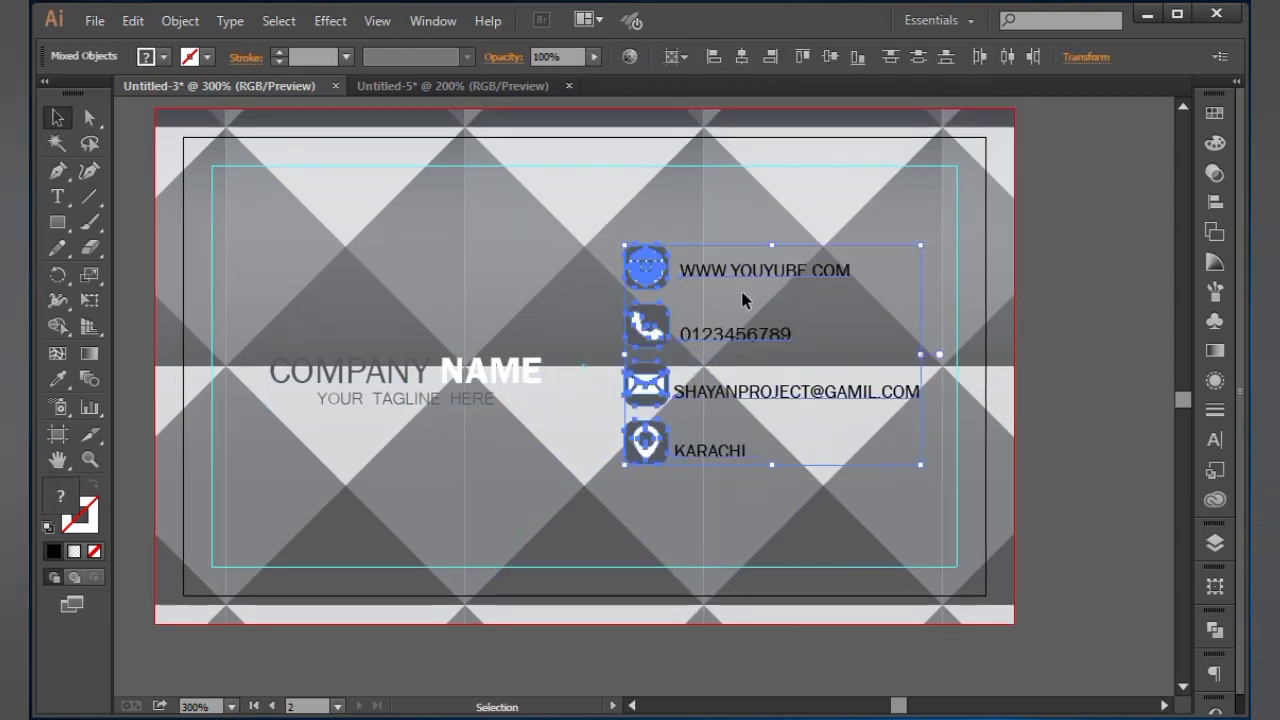
pyautogui.moveTo(749, 286)
pyautogui.mouseDown()
pyautogui.moveTo(751, 303)
pyautogui.moveTo(767, 283)
pyautogui.mouseUp()
pyautogui.click(998, 303)
pyautogui.moveTo(998, 303); pyautogui.dragTo(1017, 307)
# Try another swatch color on the four contact text lines and set them back to black
pyautogui.moveTo(985, 240); pyautogui.dragTo(774, 534)
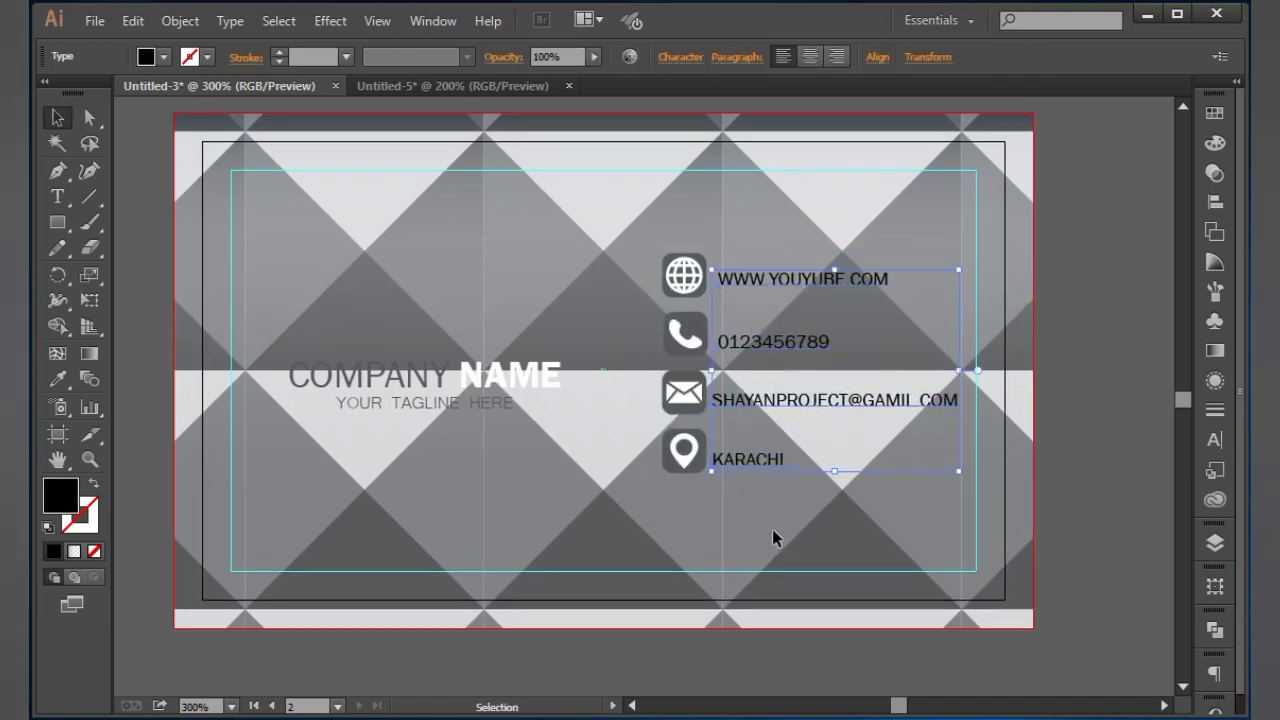
pyautogui.click(1215, 113)
pyautogui.click(1071, 159)
pyautogui.click(1215, 143)
pyautogui.click(964, 236)
pyautogui.click(1154, 98)
pyautogui.click(1095, 175)
# Shift the contact icons and text slightly right, close to the back card's right margin guide
pyautogui.click(700, 258)
pyautogui.click(760, 295)
pyautogui.moveTo(645, 238); pyautogui.dragTo(800, 485)
pyautogui.moveTo(806, 283)
pyautogui.mouseDown()
pyautogui.moveTo(808, 302)
pyautogui.moveTo(821, 283)
pyautogui.mouseUp()
# Delete the company name and tagline from the back card
pyautogui.click(449, 277)
pyautogui.moveTo(449, 277); pyautogui.dragTo(445, 471)
pyautogui.press('Delete')
pyautogui.hotkey('ctrl', '-')
pyautogui.hotkey('ctrl', '-')
pyautogui.hotkey('ctrl', '-')
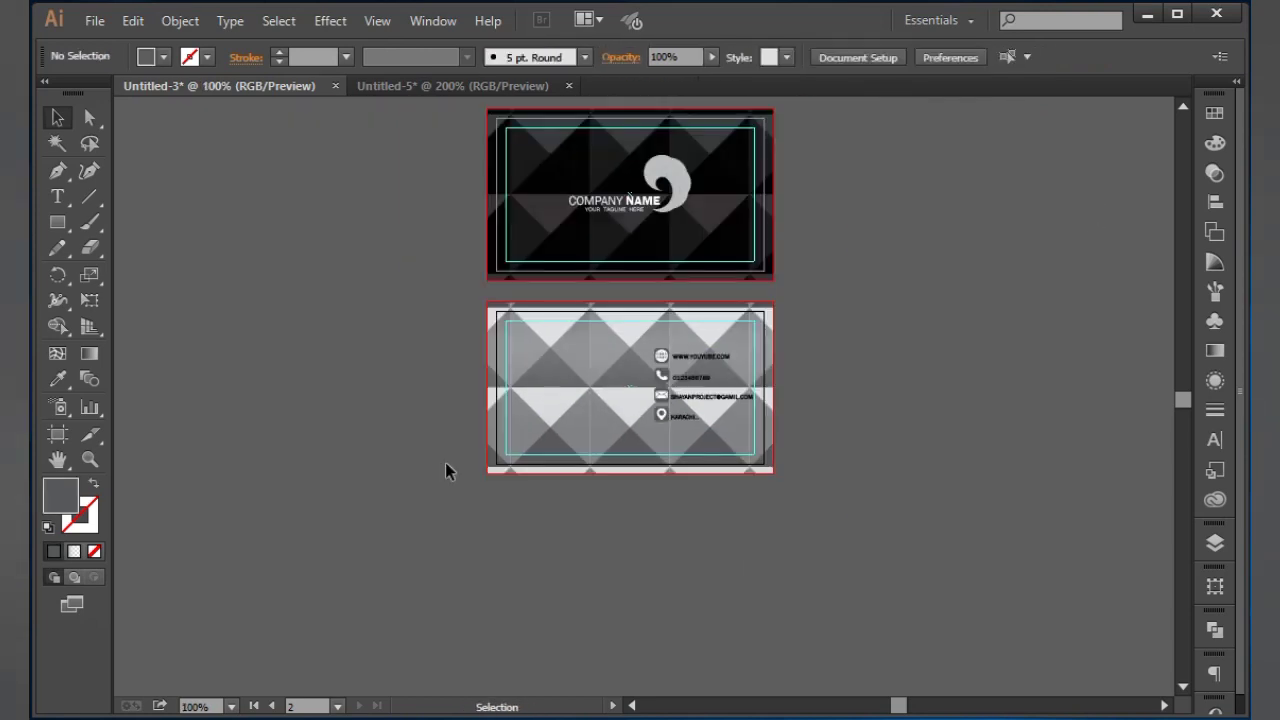
# Ungroup the front card's logo and text, and copy its COMPANY NAME text to the left half of the back card
pyautogui.click(601, 206)
pyautogui.rightClick(665, 181)
pyautogui.click(728, 303)
pyautogui.click(708, 246)
pyautogui.click(632, 203)
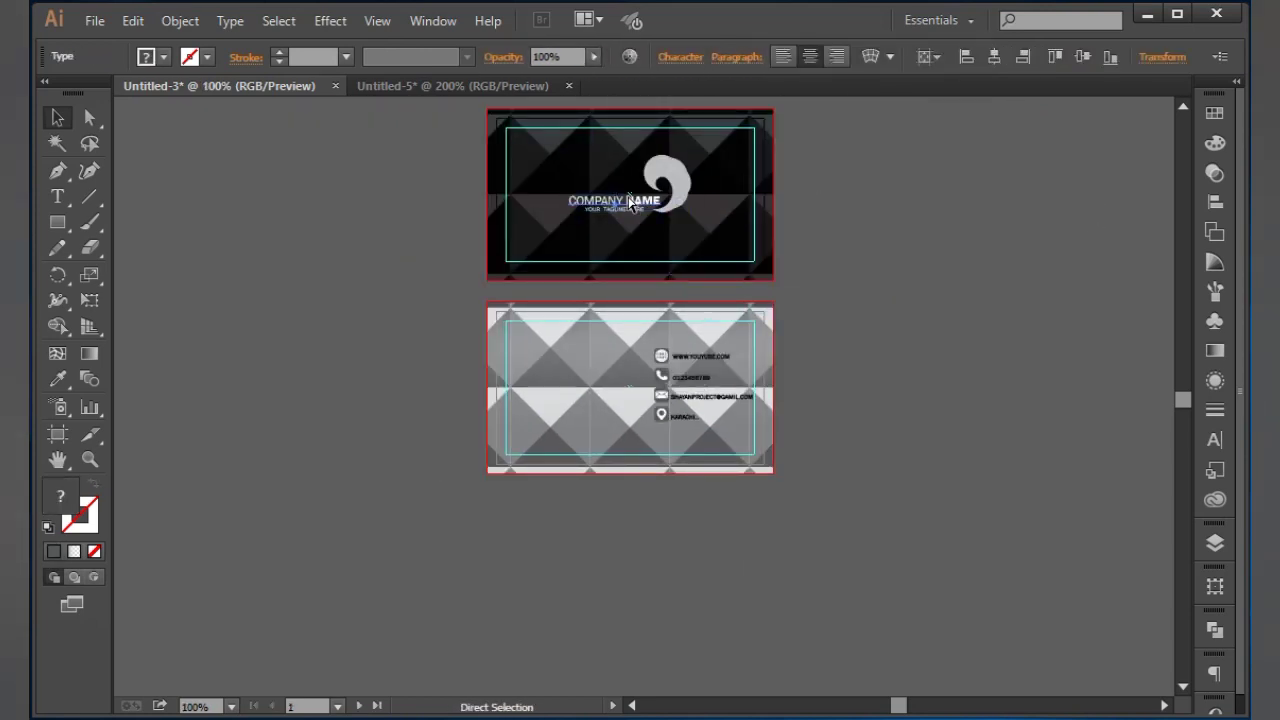
pyautogui.moveTo(580, 388); pyautogui.dragTo(580, 382)
pyautogui.click(875, 329)
pyautogui.hotkey('ctrl', '0')
pyautogui.moveTo(700, 640); pyautogui.dragTo(748, 183)
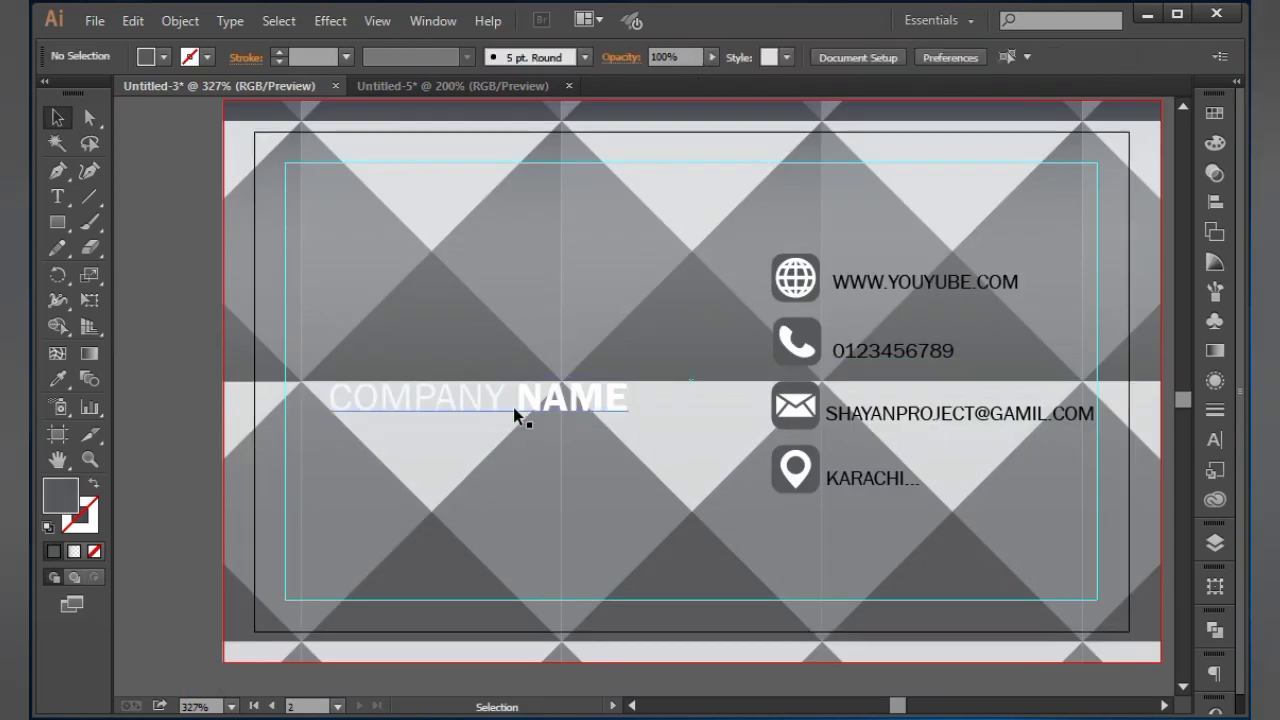
# Recolor the back card's COMPANY NAME text to black
pyautogui.click(414, 408)
pyautogui.click(1214, 113)
pyautogui.click(995, 220)
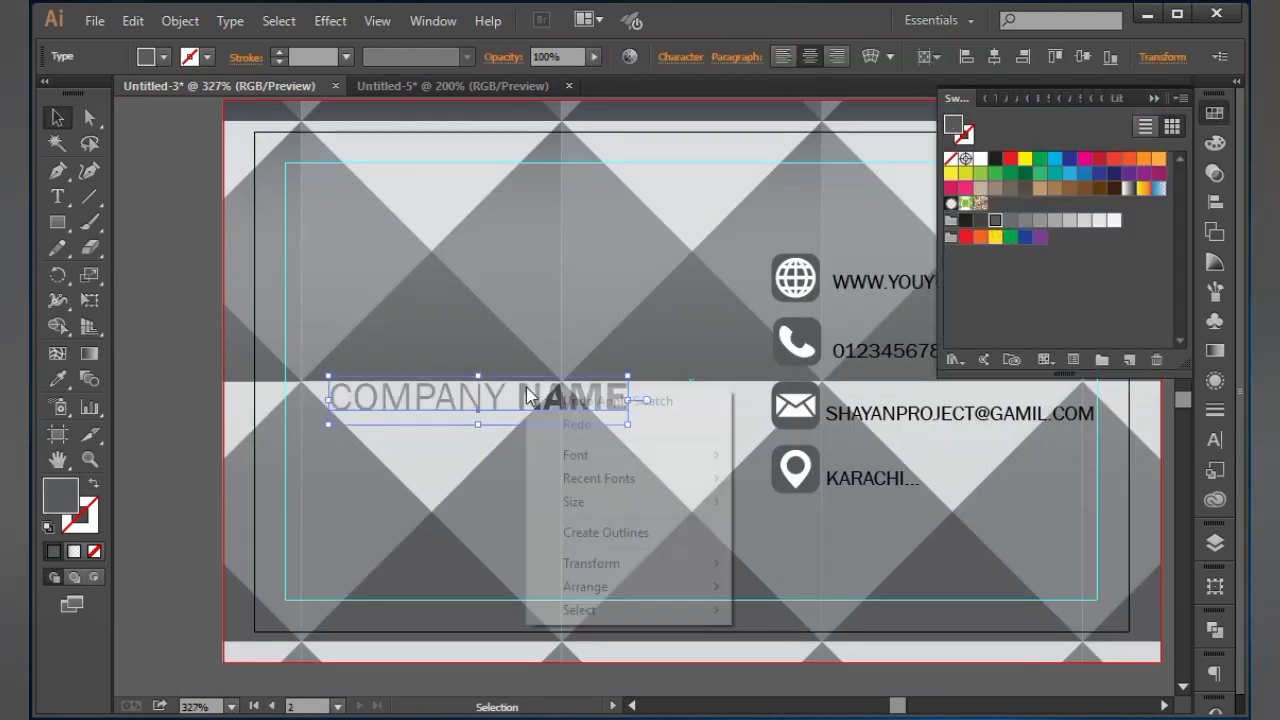
pyautogui.moveTo(556, 395); pyautogui.dragTo(572, 192)
pyautogui.moveTo(578, 197); pyautogui.dragTo(534, 386)
pyautogui.click(1212, 113)
pyautogui.click(978, 220)
pyautogui.click(1214, 143)
pyautogui.click(972, 235)
pyautogui.click(1158, 98)
# Copy the swirl logo from the front card to the end of NAME on the back card
pyautogui.moveTo(755, 112); pyautogui.dragTo(643, 531)
pyautogui.moveTo(743, 230); pyautogui.dragTo(695, 619)
pyautogui.hotkey('ctrl', 'z')
pyautogui.moveTo(695, 619); pyautogui.dragTo(714, 572)
pyautogui.rightClick(755, 367)
pyautogui.moveTo(714, 565); pyautogui.dragTo(712, 278)
pyautogui.click(1040, 546)
pyautogui.click(662, 635)
pyautogui.hscroll(1, 662, 640)
# Fill the back card's swirl logo with red
pyautogui.click(636, 266)
pyautogui.click(1222, 115)
pyautogui.click(1012, 158)
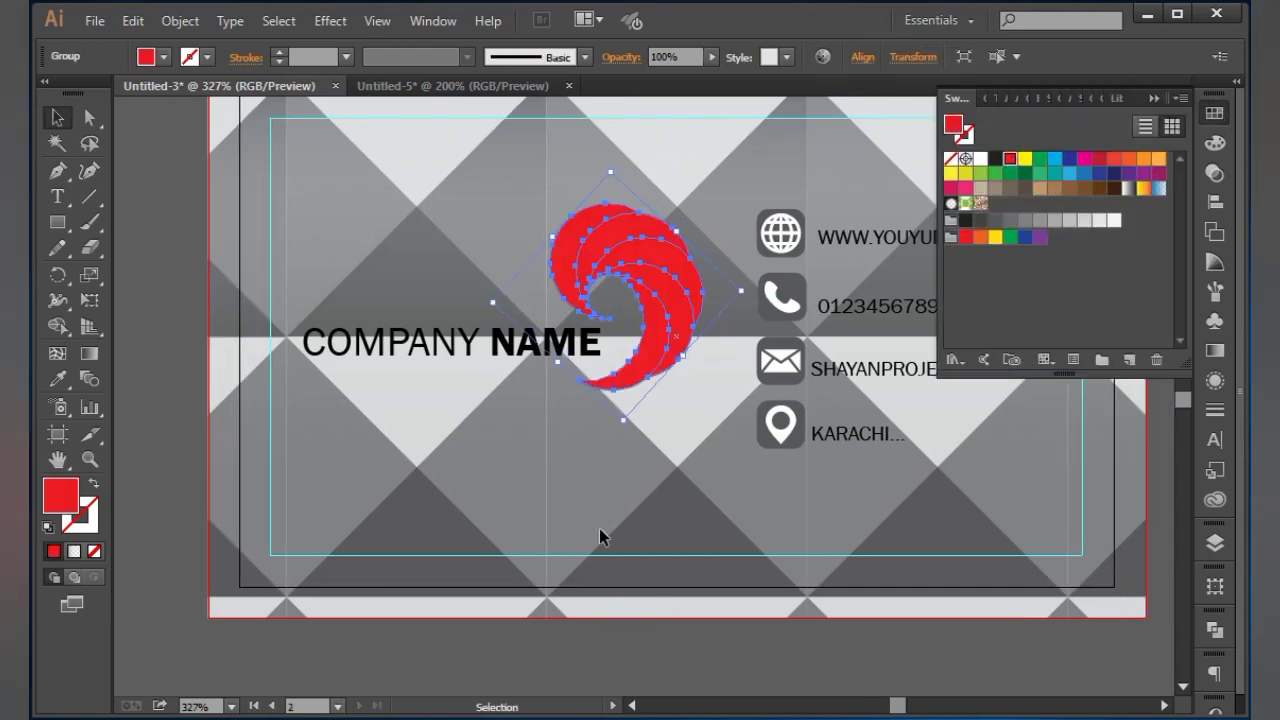
pyautogui.click(600, 534)
# Give the red swirl logo a black 0.25 pt stroke and deselect it
pyautogui.click(592, 255)
pyautogui.click(88, 522)
pyautogui.click(966, 249)
pyautogui.click(345, 57)
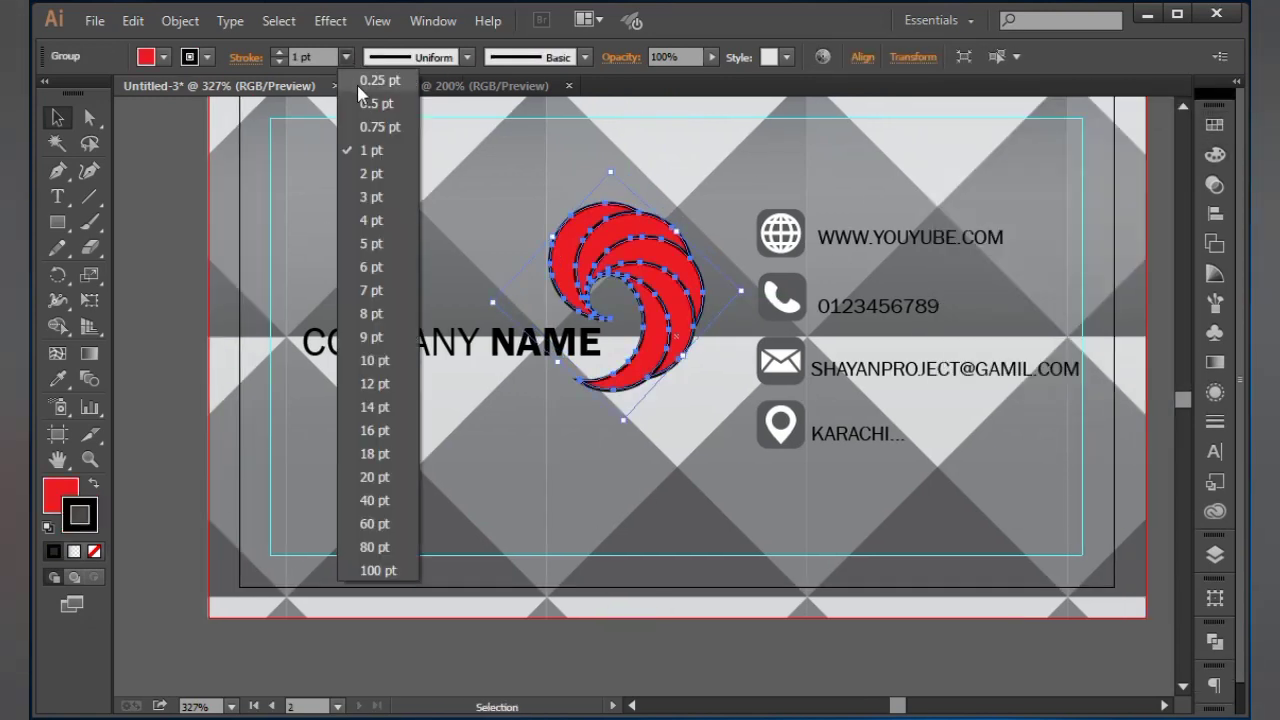
pyautogui.click(371, 77)
pyautogui.click(206, 194)
pyautogui.moveTo(715, 248); pyautogui.dragTo(715, 413)
pyautogui.scroll(-2, 713, 405)
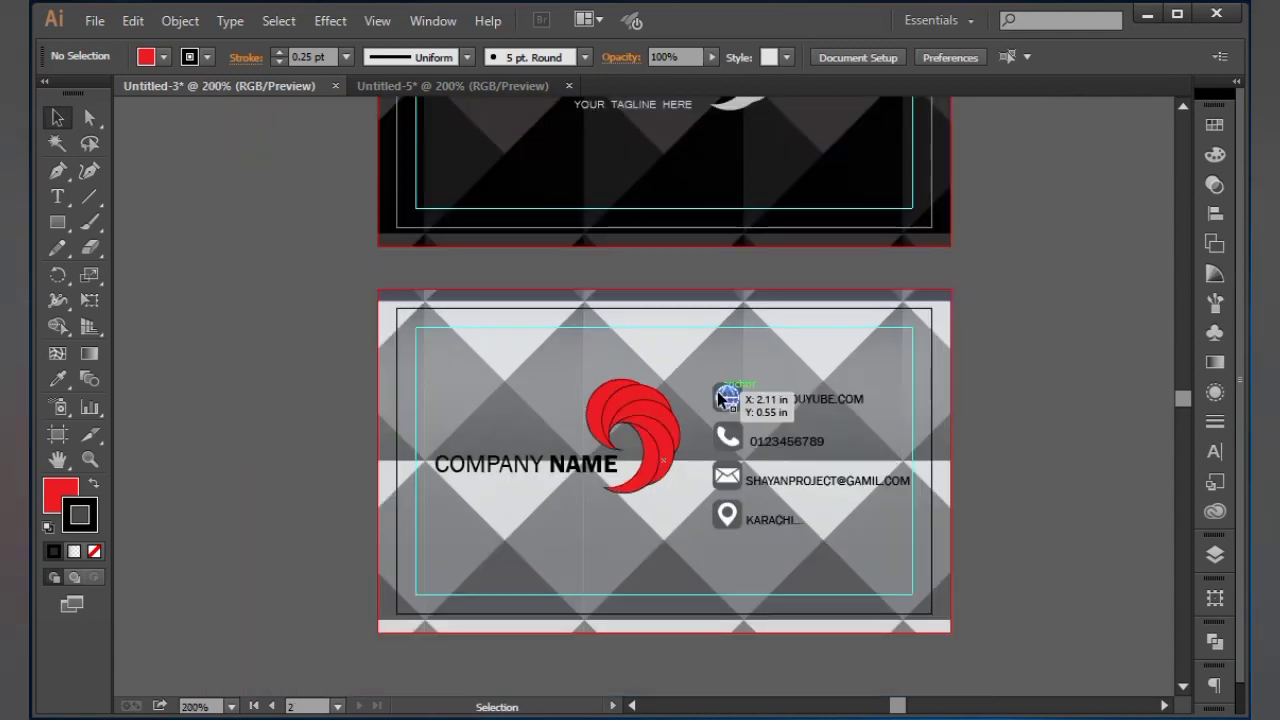
# Apply the swirl logo's red fill and black outline to the globe icon's rounded square using the Eyedropper
pyautogui.scroll(4, 820, 354)
pyautogui.click(761, 309)
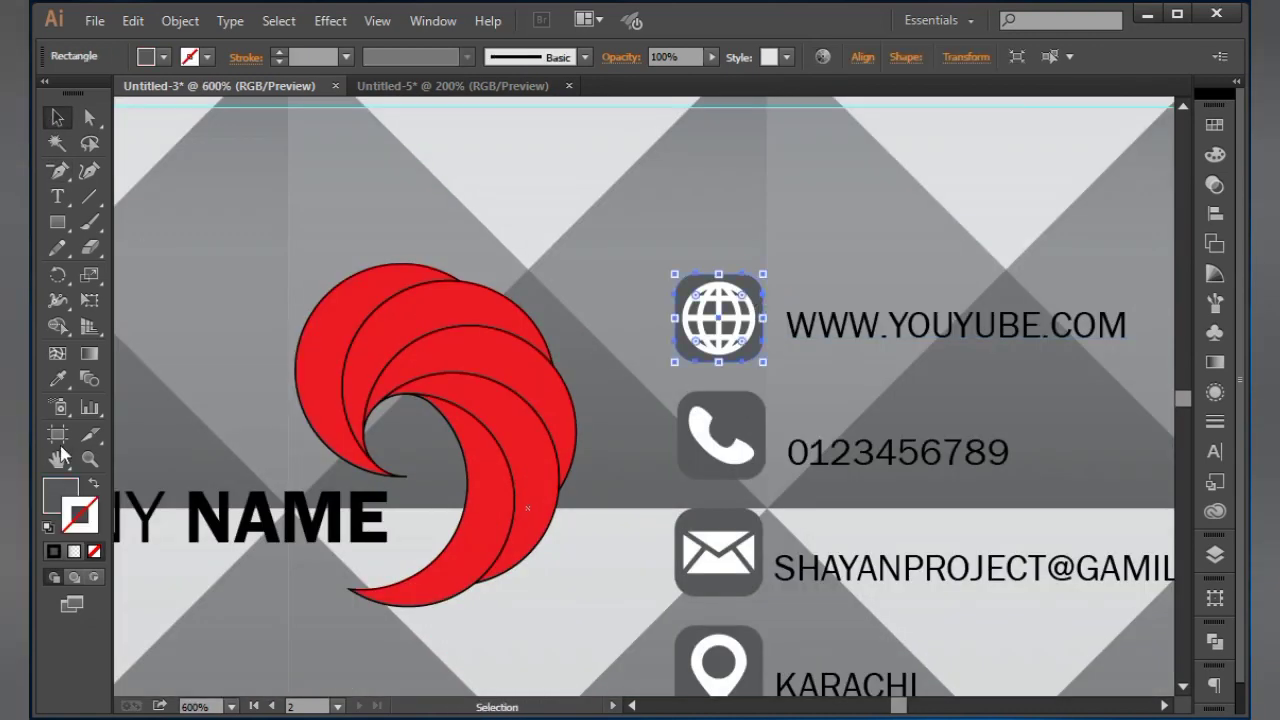
pyautogui.click(58, 380)
pyautogui.click(368, 370)
pyautogui.click(56, 118)
pyautogui.click(230, 190)
# Sample the globe icon's red style with the Eyedropper onto the phone icon's rounded square
pyautogui.moveTo(583, 283); pyautogui.dragTo(443, 100)
pyautogui.click(546, 262)
pyautogui.click(58, 380)
pyautogui.click(616, 141)
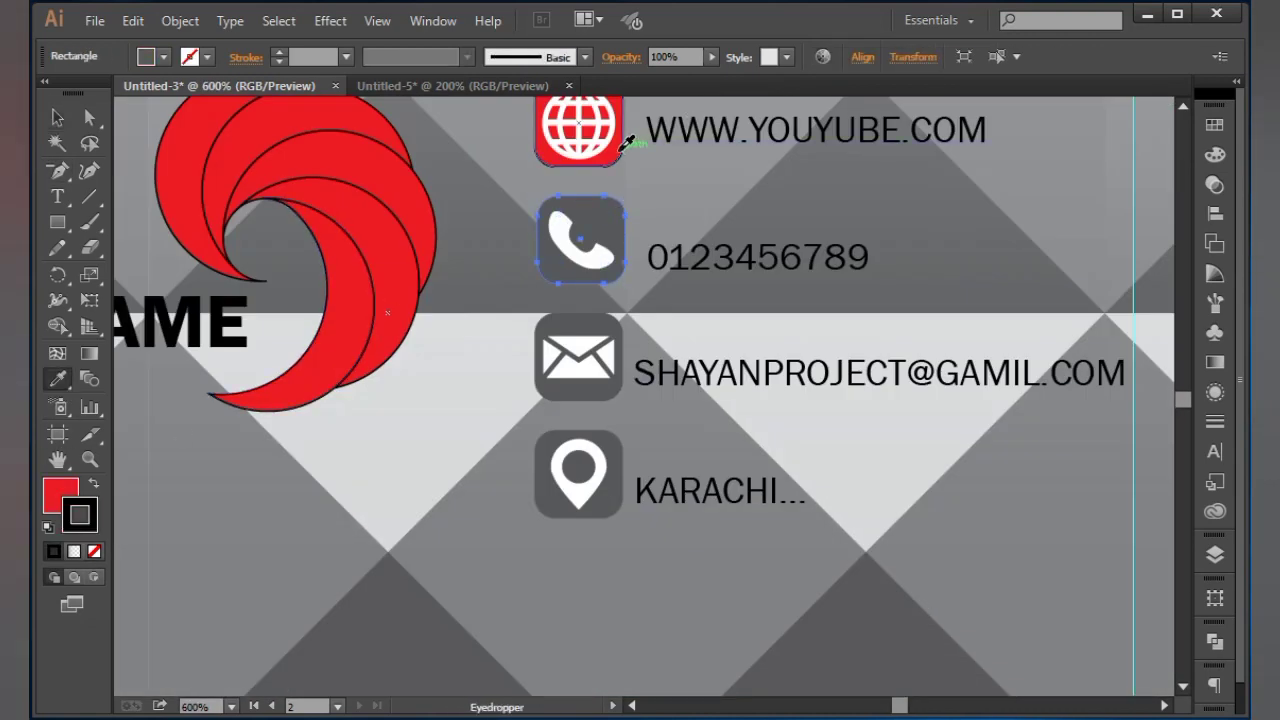
pyautogui.click(57, 118)
# Apply the same red fill and black outline to the rounded squares of the envelope and location icons together
pyautogui.click(608, 394)
pyautogui.keyDown('shift'); pyautogui.click(608, 505); pyautogui.keyUp('shift')
pyautogui.click(58, 380)
pyautogui.click(610, 272)
pyautogui.click(57, 118)
pyautogui.hotkey('ctrl', '-')
pyautogui.hotkey('ctrl', '-')
pyautogui.hotkey('ctrl', '-')
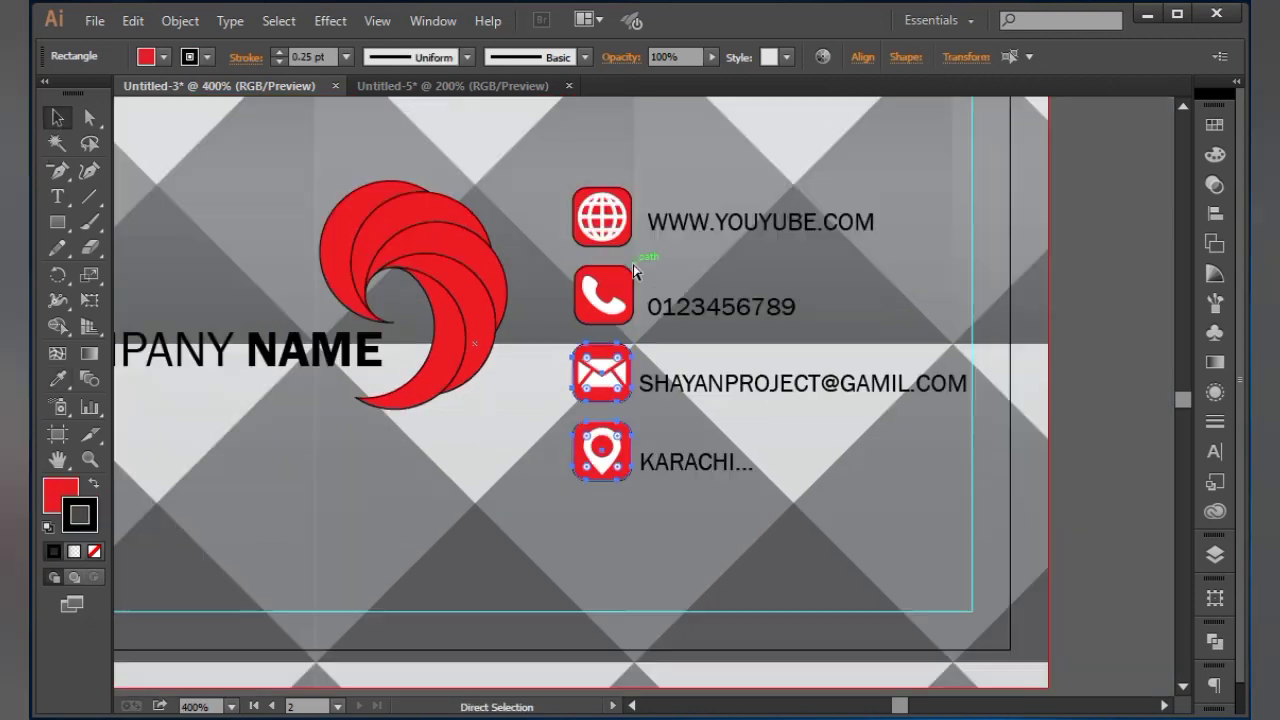
pyautogui.click(889, 432)
pyautogui.moveTo(718, 237); pyautogui.dragTo(726, 620)
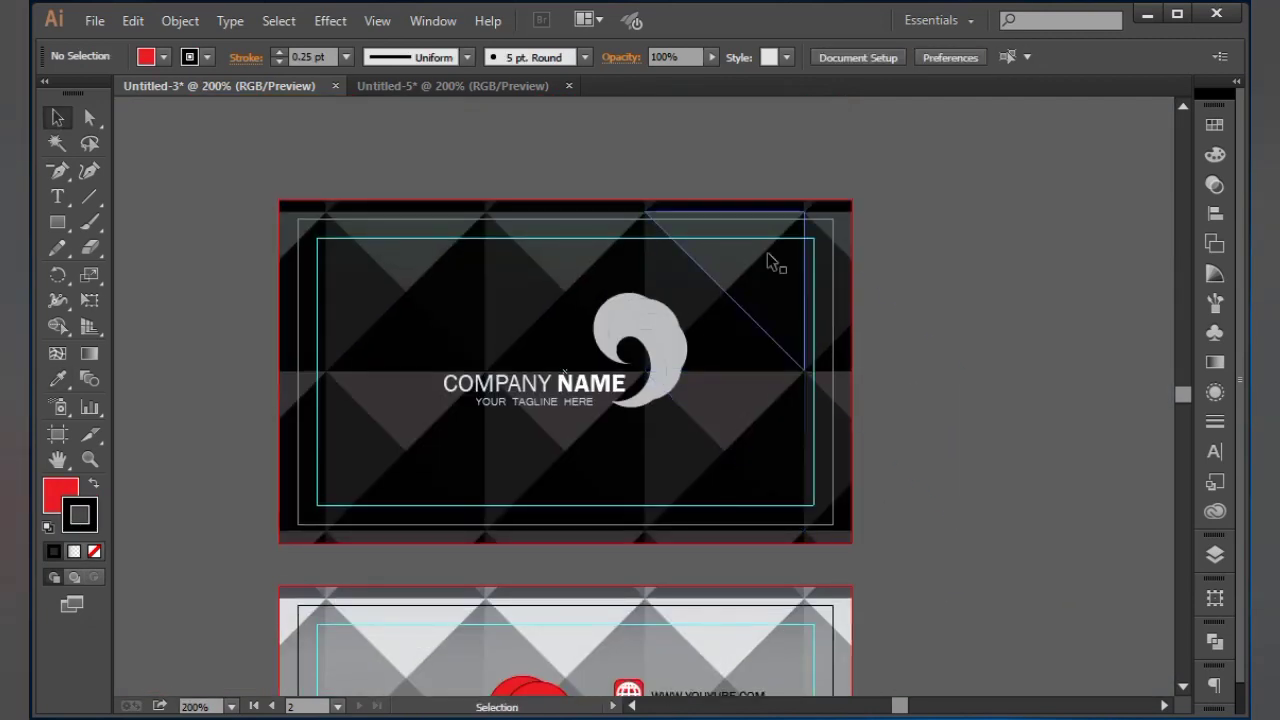
pyautogui.moveTo(932, 404); pyautogui.dragTo(908, 239)
pyautogui.moveTo(887, 567); pyautogui.dragTo(887, 397)
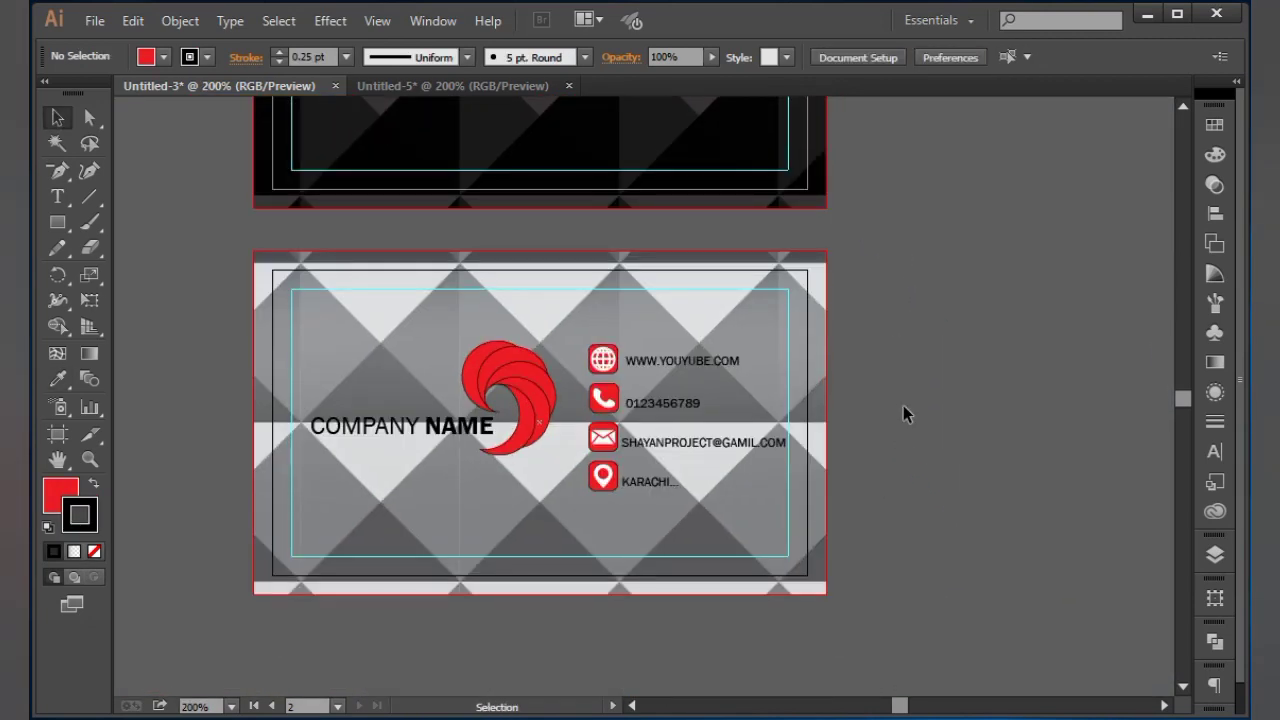